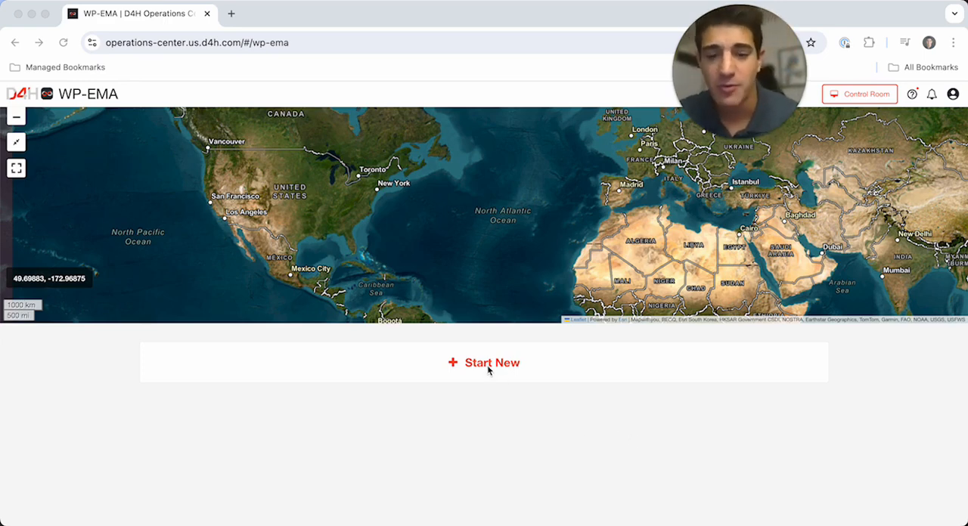
# - Start a new Extreme Heat incident named "Cooling Center Activation"
pyautogui.click(468, 366)
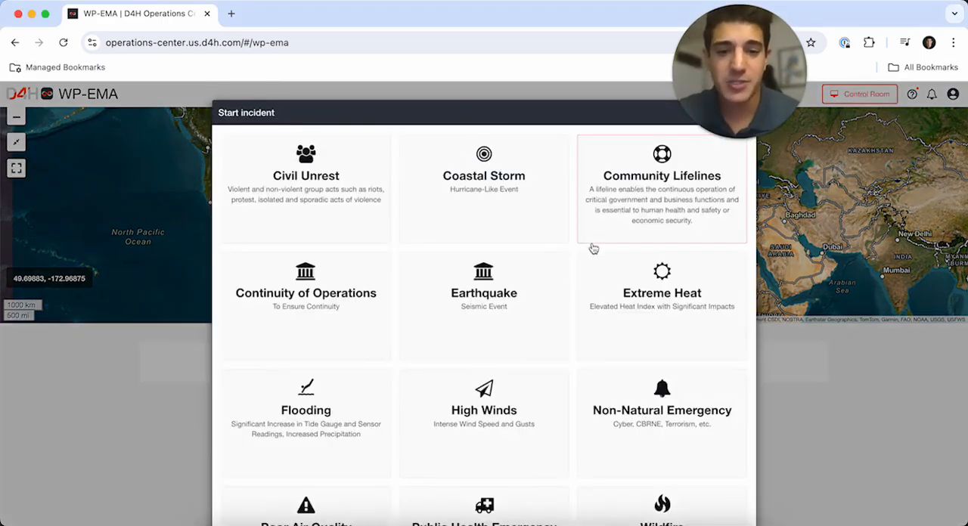
pyautogui.click(640, 292)
pyautogui.write('Co')
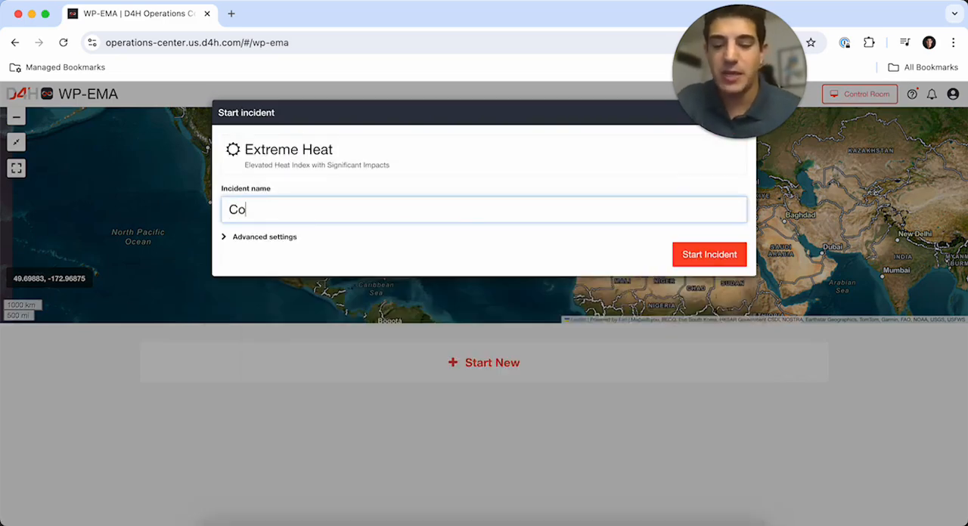
pyautogui.write('oling Center Activation')
pyautogui.click(706, 251)
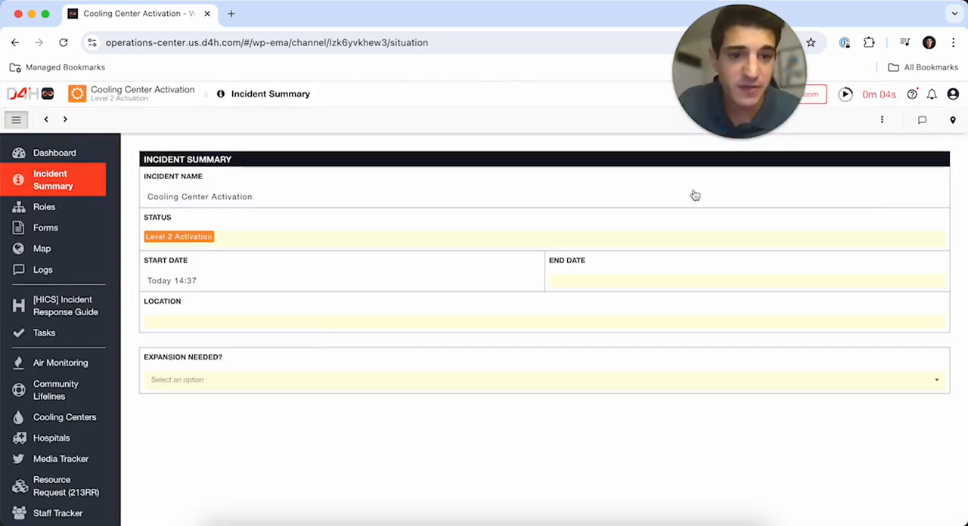
# - Show the map beside the incident summary and set the incident location to Central Park Medical Unit (USA)
pyautogui.click(952, 120)
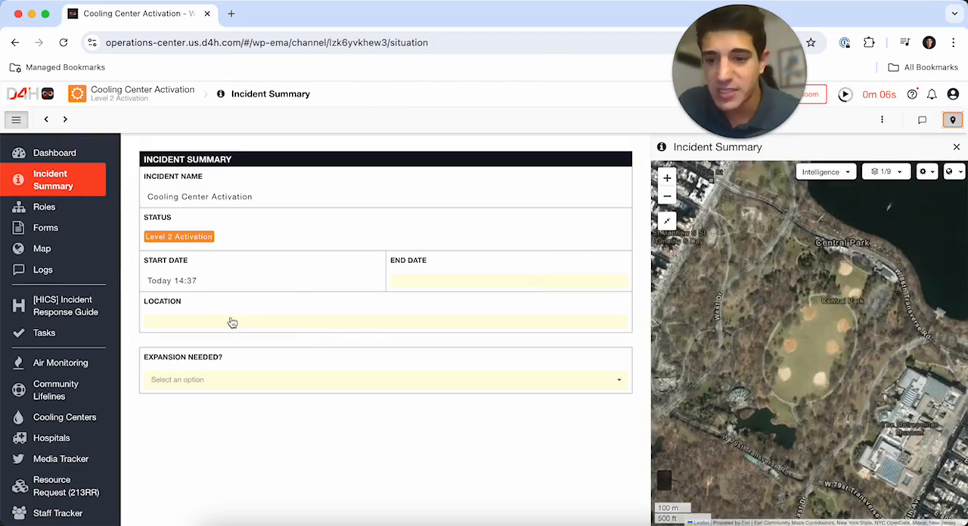
pyautogui.click(233, 323)
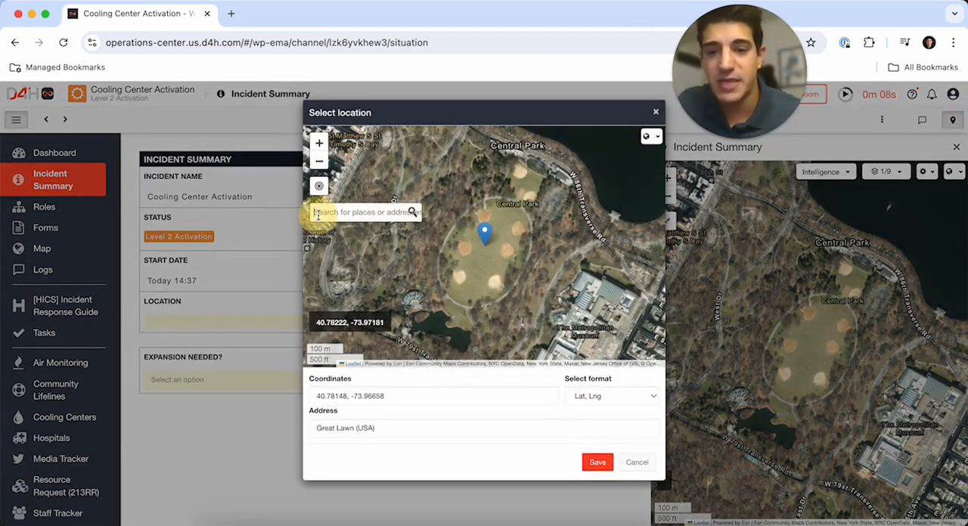
pyautogui.click(511, 189)
pyautogui.click(509, 219)
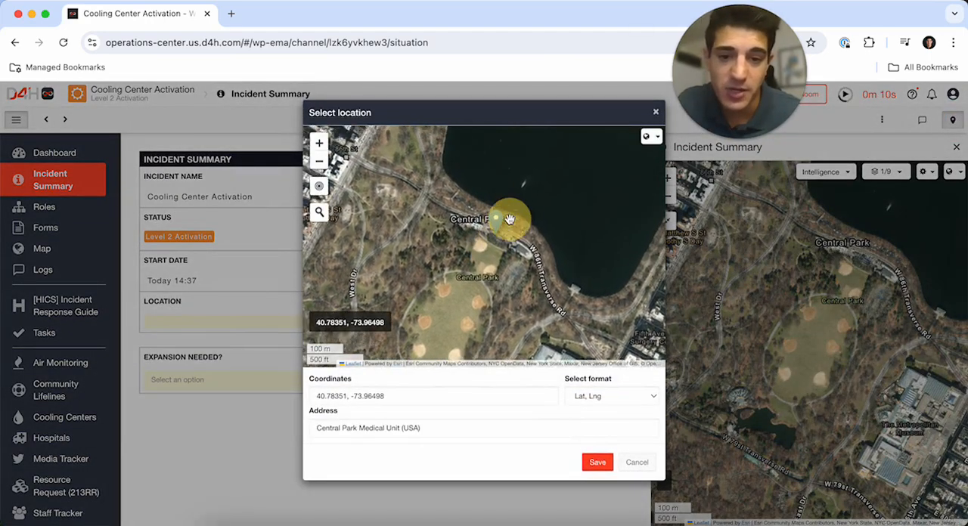
pyautogui.click(597, 462)
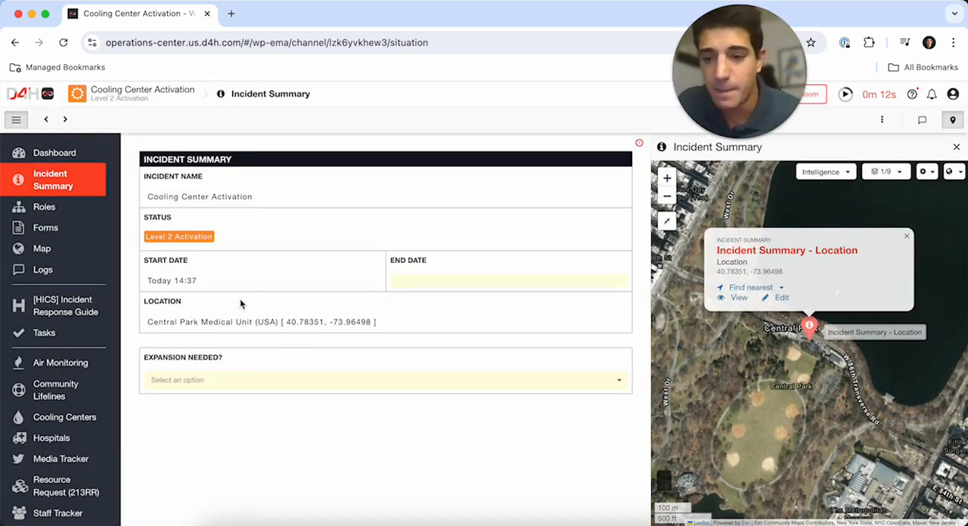
# - Mark expansion as needed and enter the description "There is an extreme heat emergency for the upcoming week. We will activate cooling centers."
pyautogui.click(210, 380)
pyautogui.click(174, 398)
pyautogui.scroll(-2, 269, 406)
pyautogui.click(197, 342)
pyautogui.write('There is an extreme heat emergency for the upcoming week. We will activated c')
pyautogui.press('BackSpace')
pyautogui.press('BackSpace')
pyautogui.press('BackSpace')
pyautogui.write('cooling centers.')
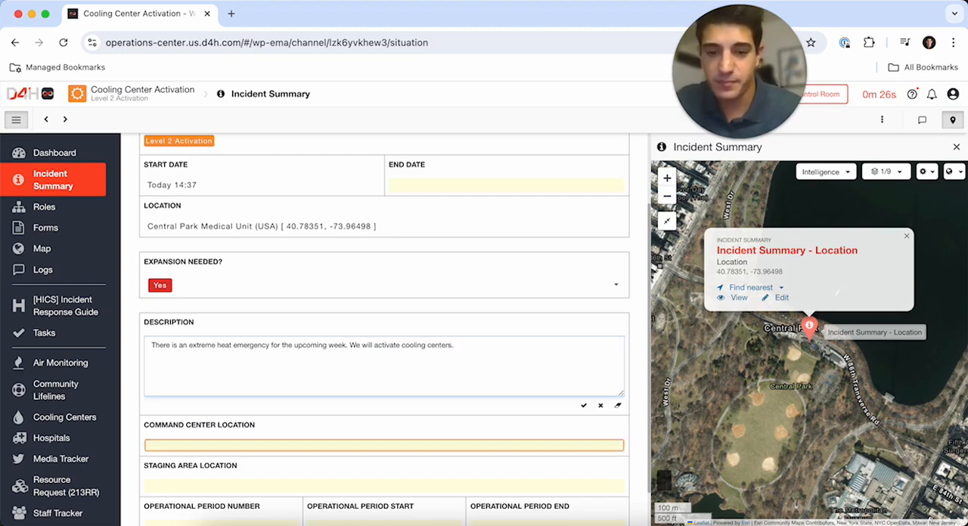
# - Set the command center location to NYC Emergency Management by searching for its street address
pyautogui.click(221, 401)
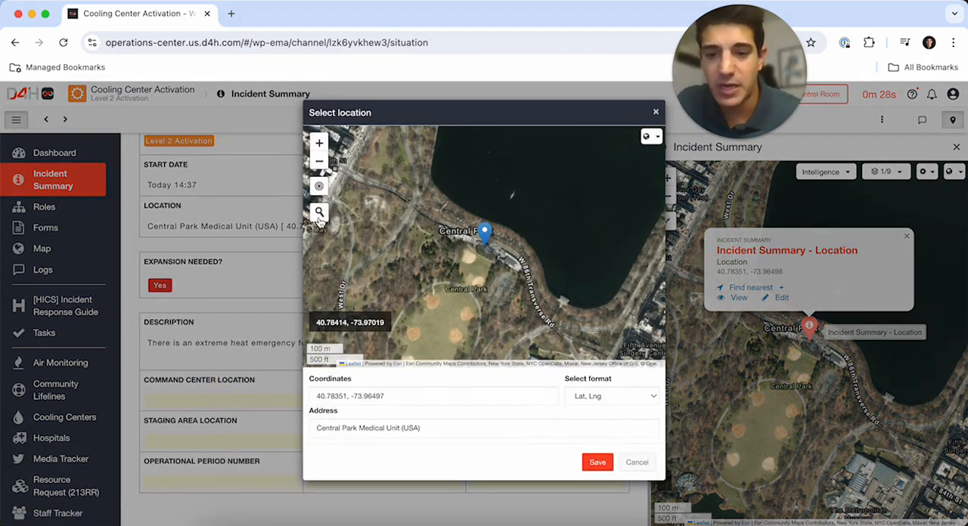
pyautogui.click(318, 214)
pyautogui.write('165 Cad')
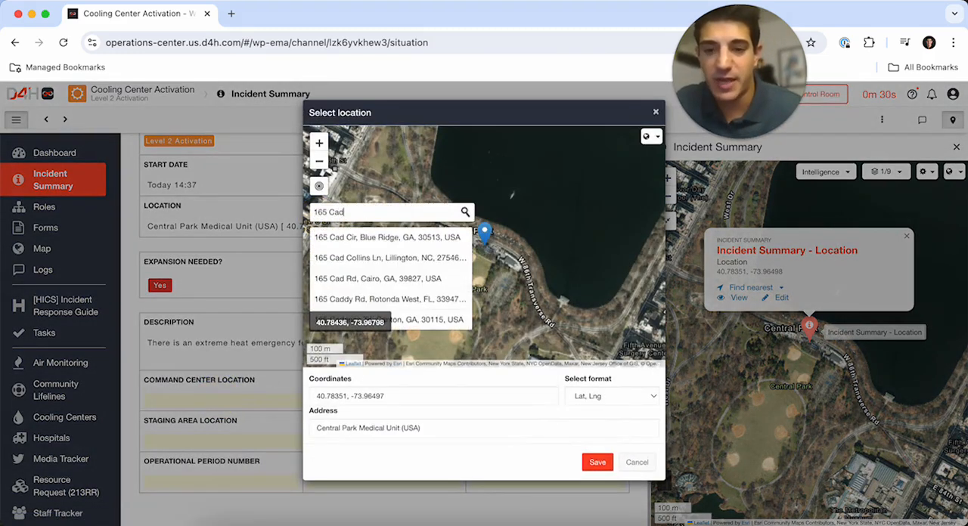
pyautogui.write('man Plaza E')
pyautogui.click(384, 236)
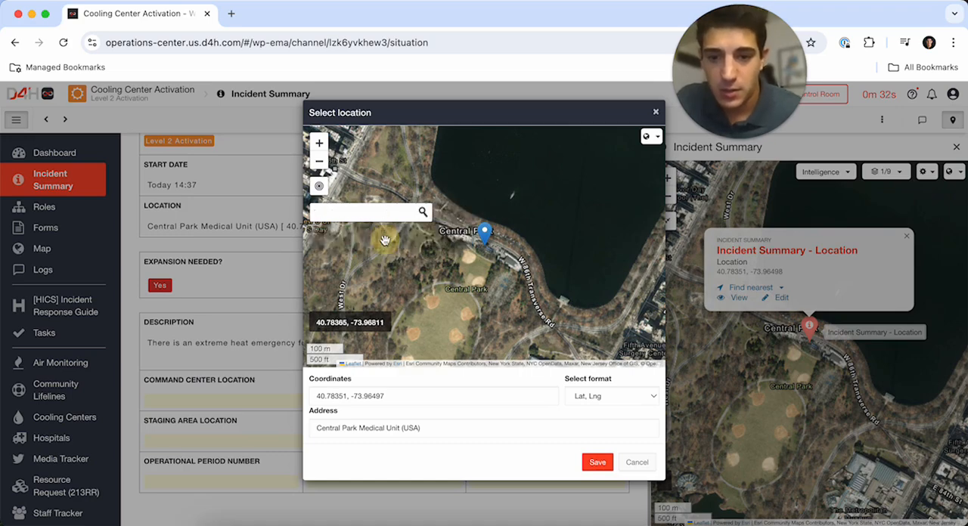
pyautogui.click(596, 460)
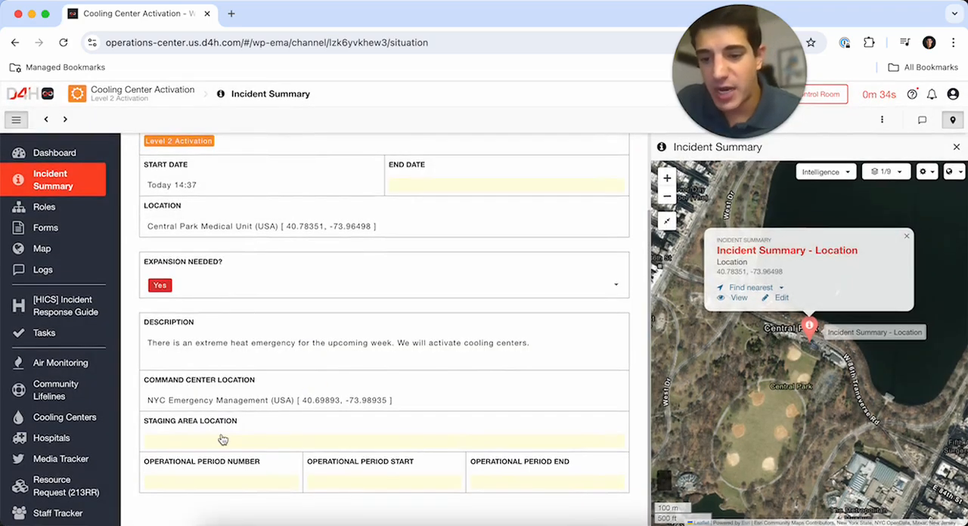
# - Draw a circular staging area around the Great Lawn ball fields in Central Park and save it
pyautogui.click(223, 439)
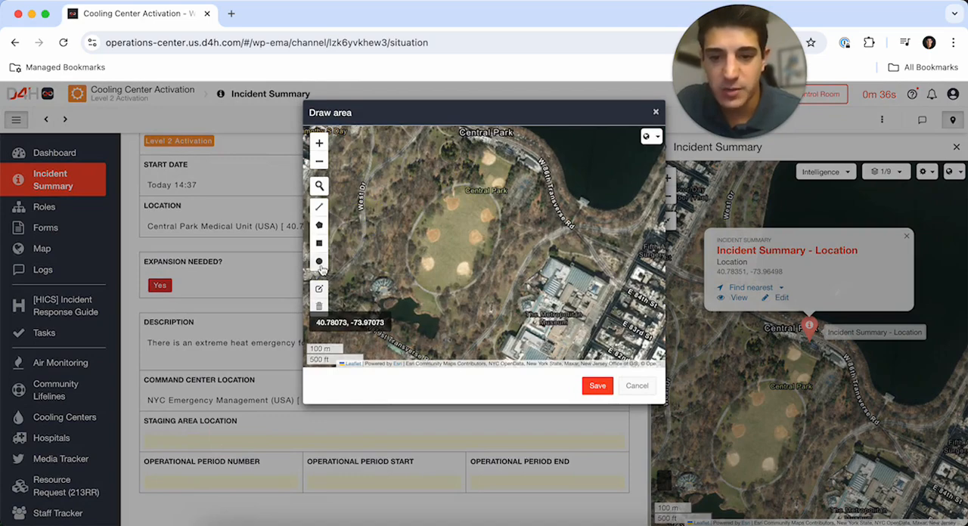
pyautogui.click(318, 262)
pyautogui.moveTo(446, 240)
pyautogui.mouseDown()
pyautogui.moveTo(471, 244)
pyautogui.moveTo(498, 270)
pyautogui.mouseUp()
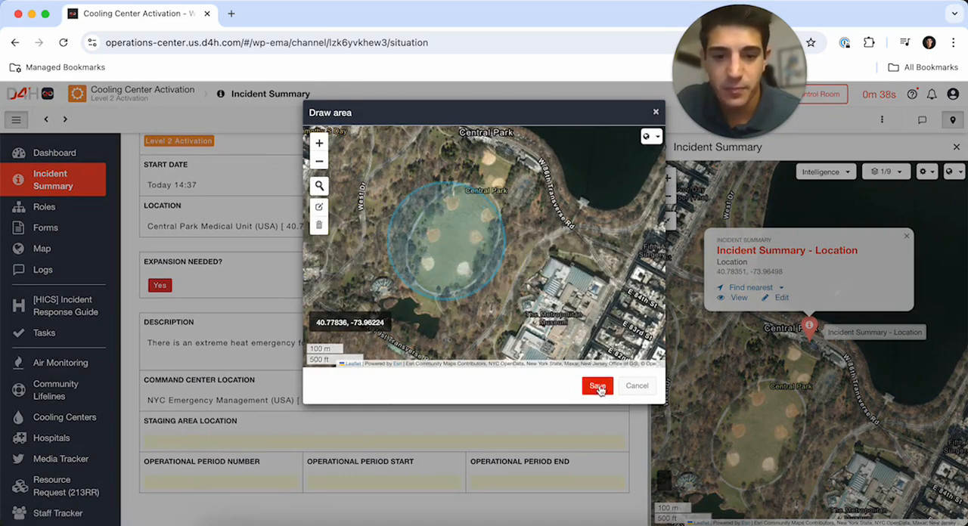
pyautogui.click(597, 385)
# - Set operational period 1 to run from 14:00 on 08/07/2024 to 14:00 on Aug 8, 2024
pyautogui.scroll(-3, 398, 340)
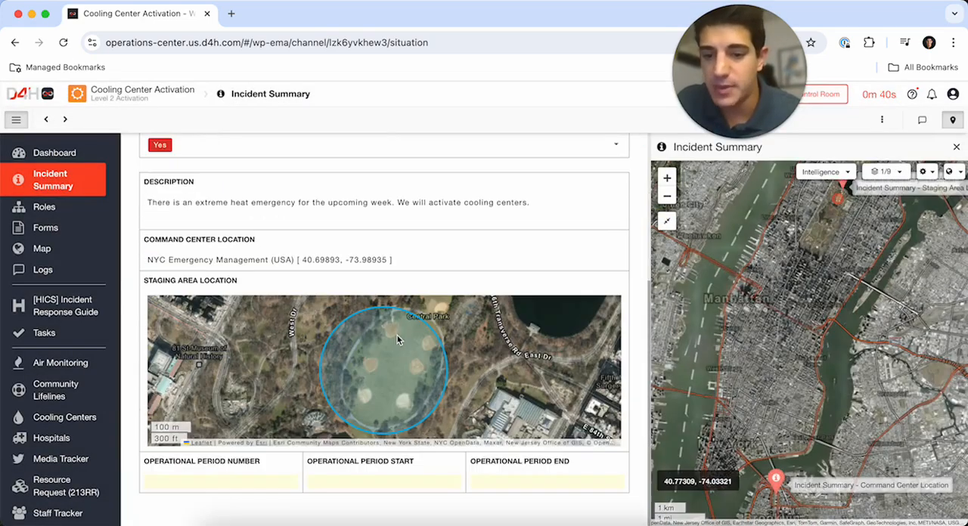
pyautogui.click(186, 481)
pyautogui.write('1')
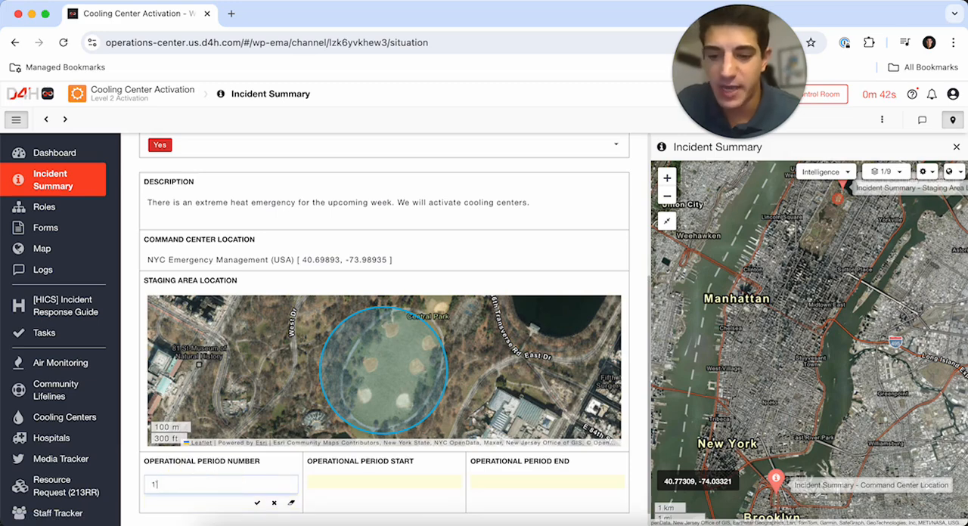
pyautogui.click(369, 481)
pyautogui.write('14:00:00')
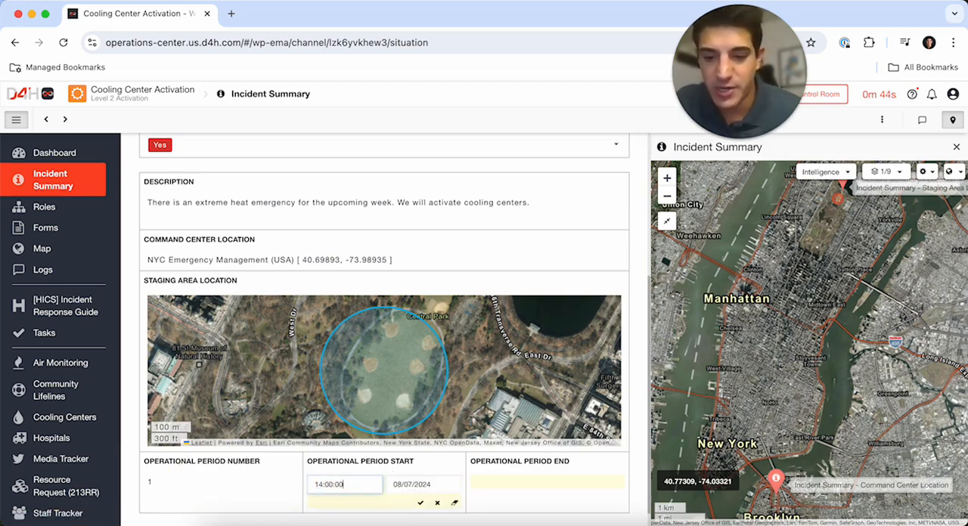
pyautogui.click(485, 482)
pyautogui.click(484, 484)
pyautogui.write('14:00:00')
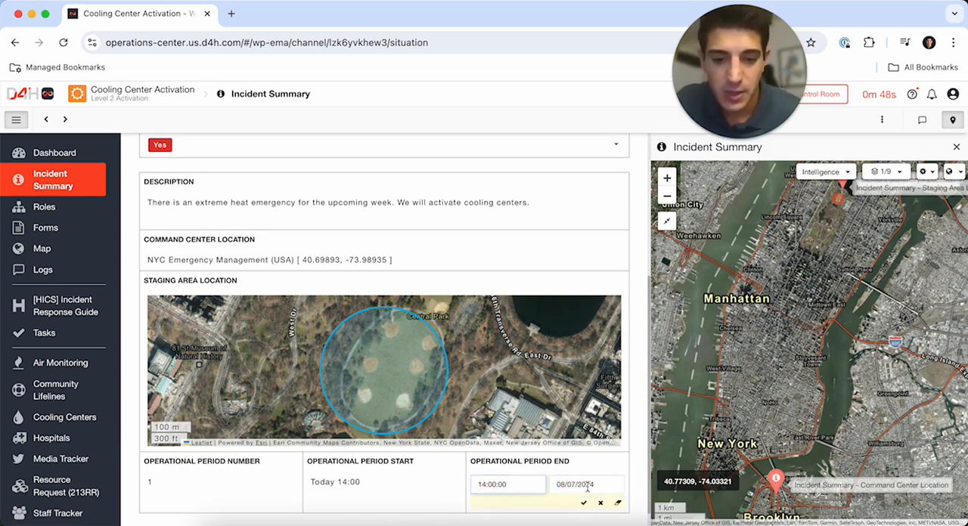
pyautogui.click(581, 485)
pyautogui.click(608, 386)
pyautogui.click(584, 502)
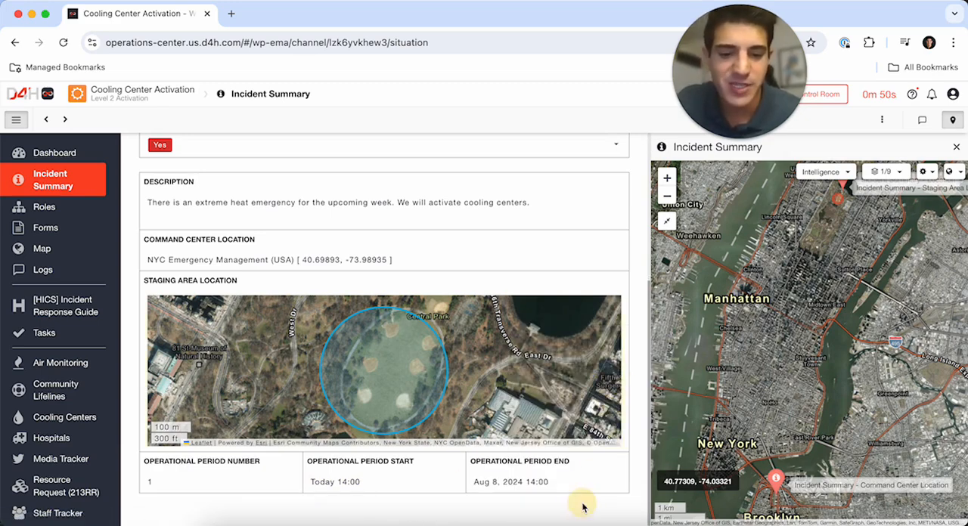
# - Open the incident's roles and collapse the Planning, Logistics and Finance/Administration sections
pyautogui.click(90, 206)
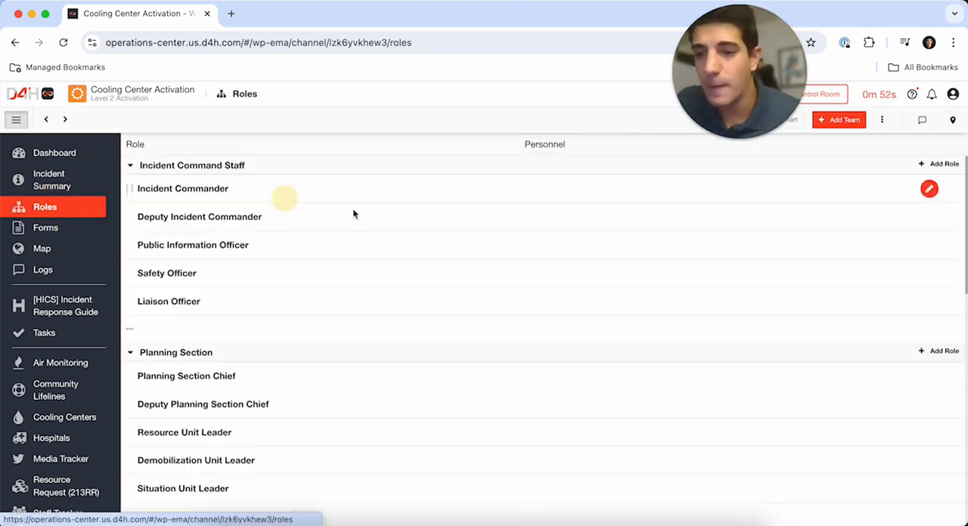
pyautogui.click(132, 354)
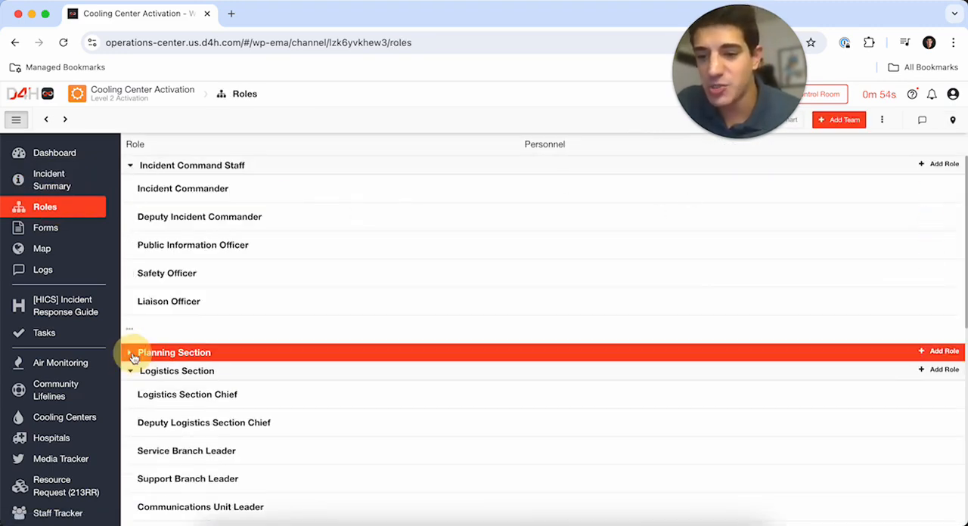
pyautogui.click(130, 371)
pyautogui.click(129, 389)
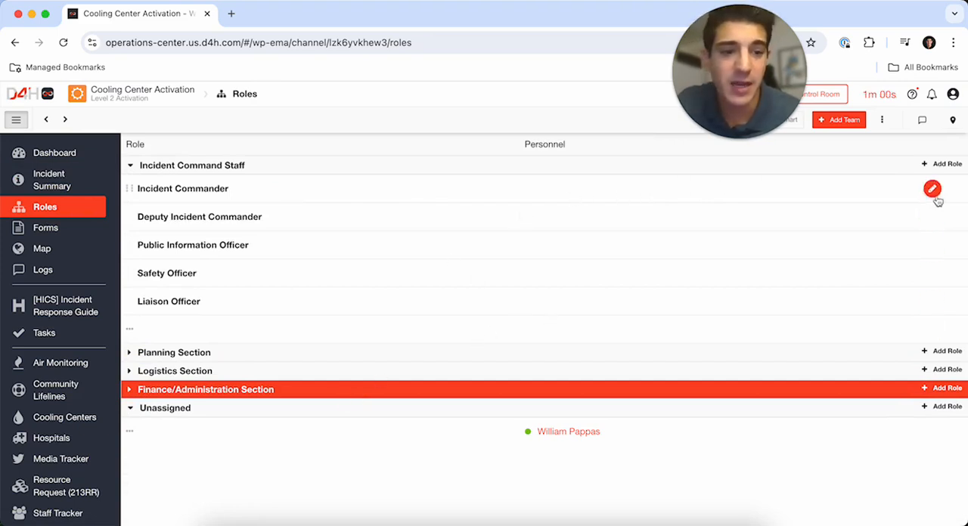
# - Assign the unassigned person to the Incident Commander role and save the assignment
pyautogui.click(933, 189)
pyautogui.click(622, 188)
pyautogui.click(565, 245)
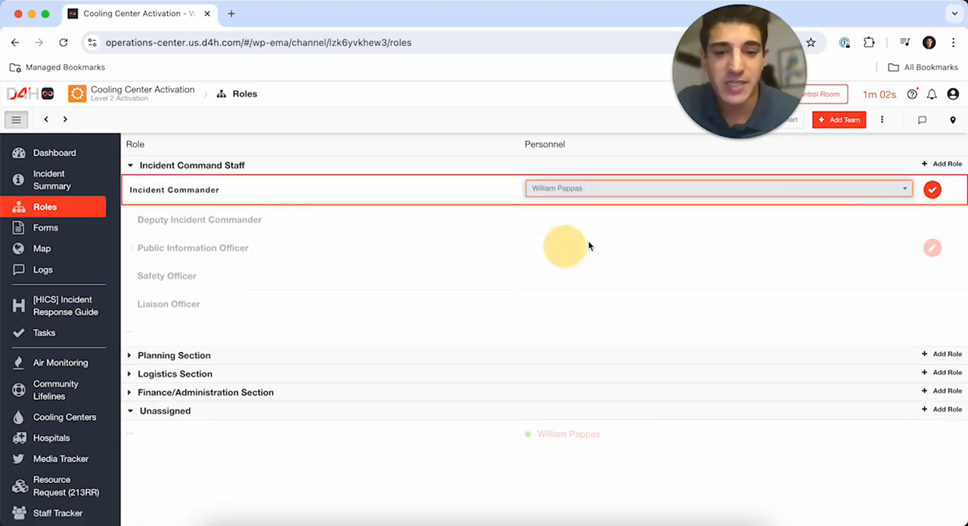
pyautogui.click(932, 190)
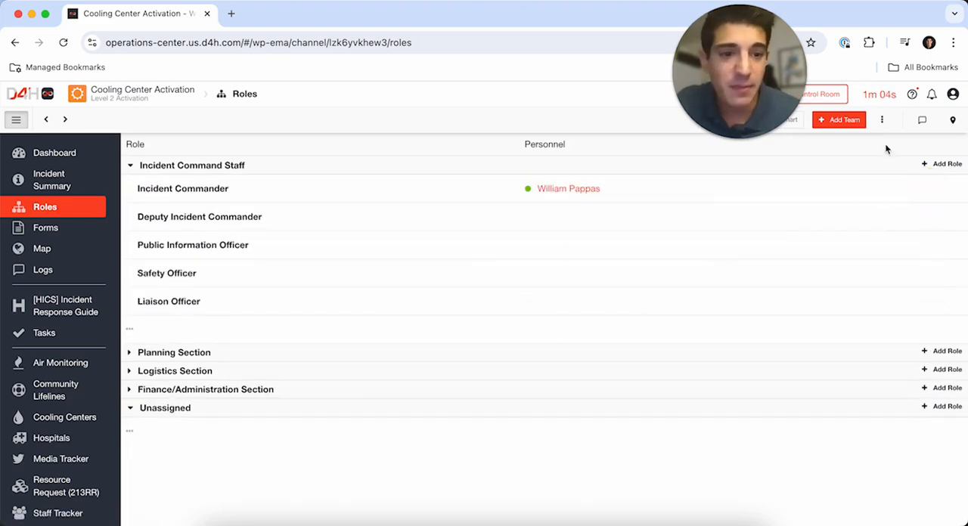
# - Add a blank team named "Cooling Center Liaison Team" to the roles
pyautogui.click(839, 121)
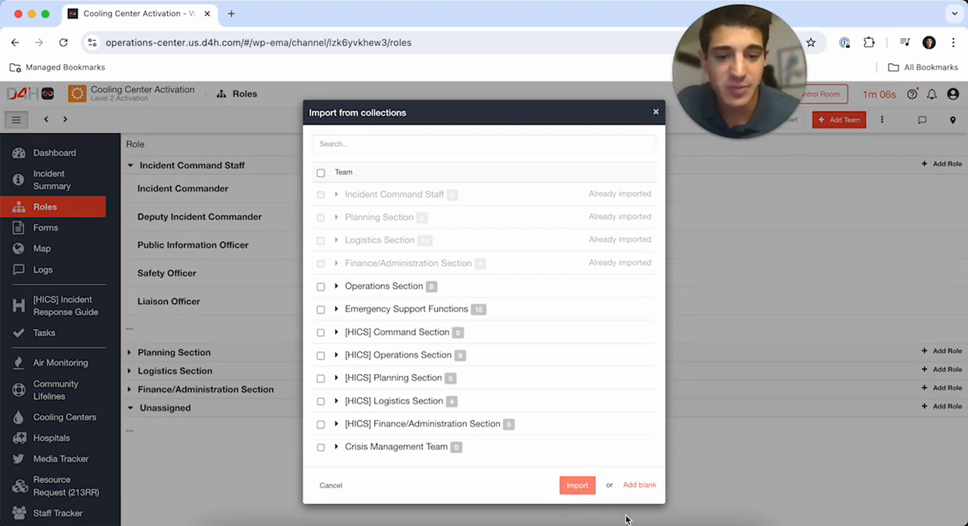
pyautogui.click(643, 485)
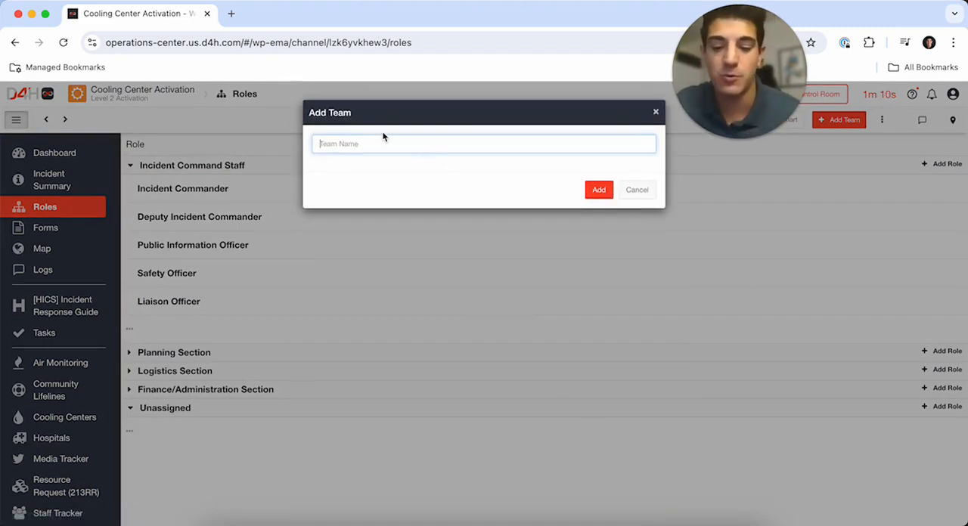
pyautogui.write('Cooling Center Liaison Team')
pyautogui.click(599, 190)
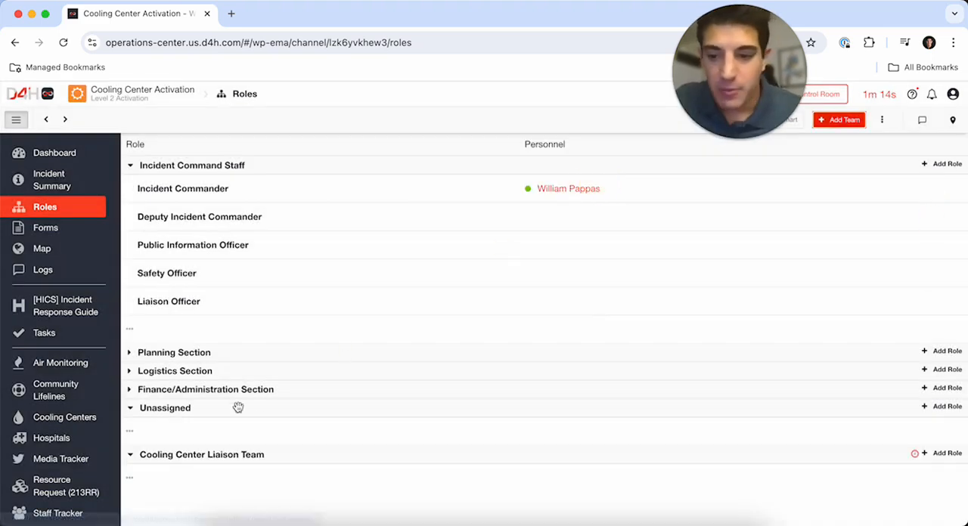
# - Add a "Cooling Center Team Lead" role to the Cooling Center Liaison Team
pyautogui.click(941, 453)
pyautogui.write('Cooling Center Team Lead')
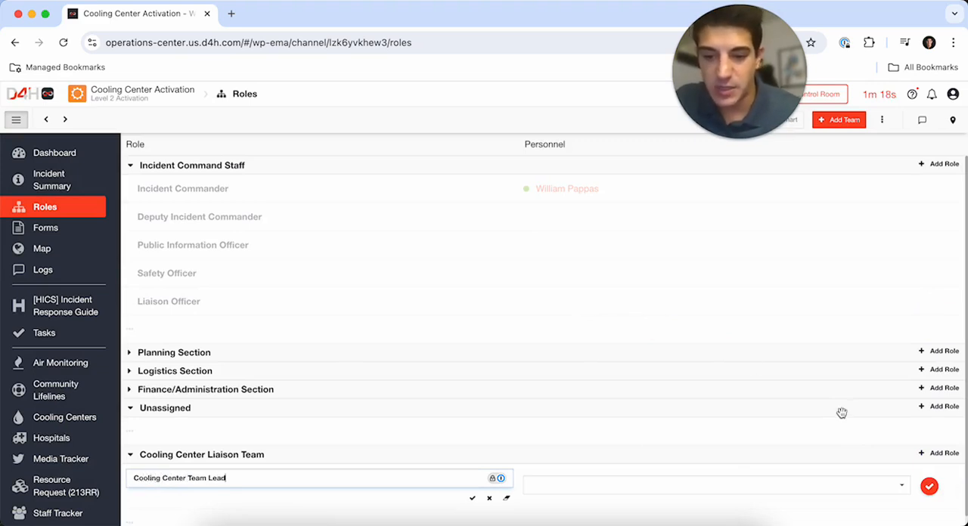
pyautogui.click(929, 487)
# - Create a new personnel entry with the person's full name and assign it to the Cooling Center Team Lead role
pyautogui.click(877, 477)
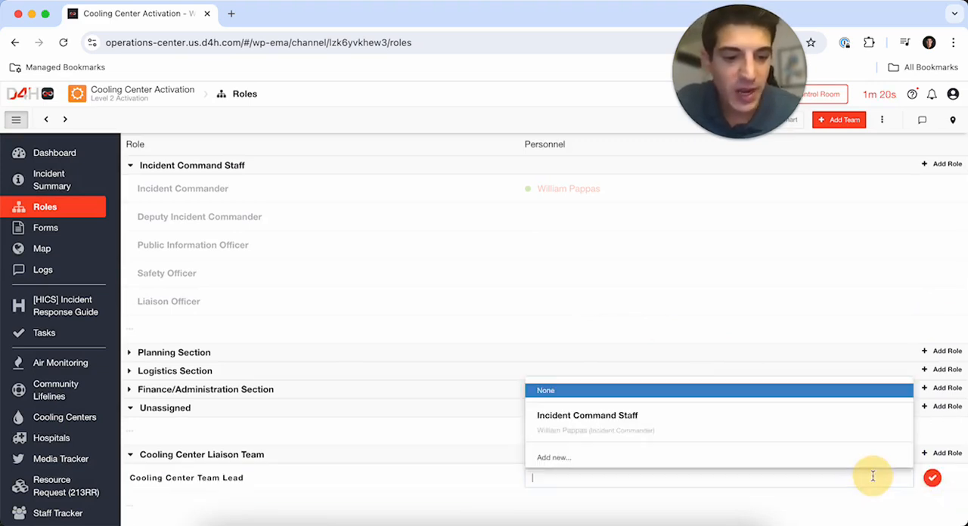
pyautogui.click(676, 456)
pyautogui.write('John Smith')
pyautogui.click(598, 202)
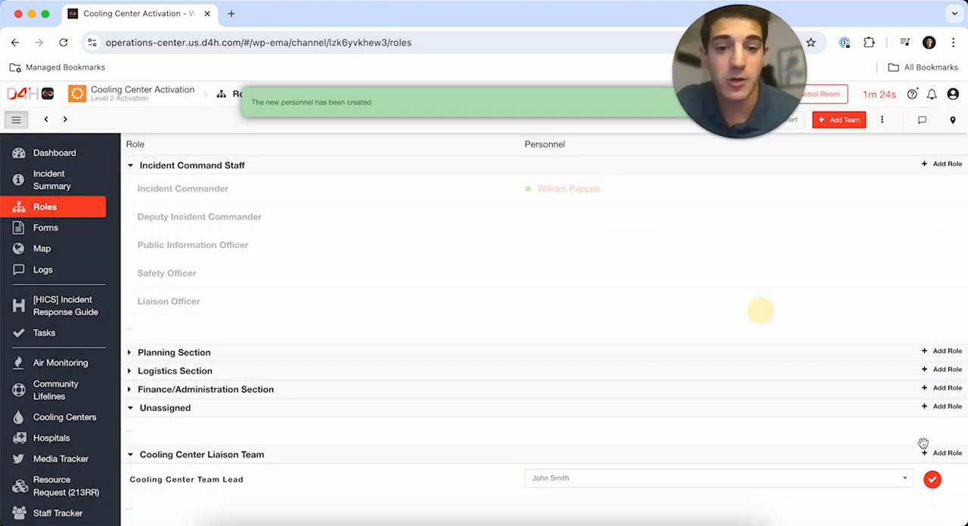
pyautogui.click(932, 485)
# - Add an ICS Form 208 - Safety Message / Plan to the incident's forms
pyautogui.click(113, 227)
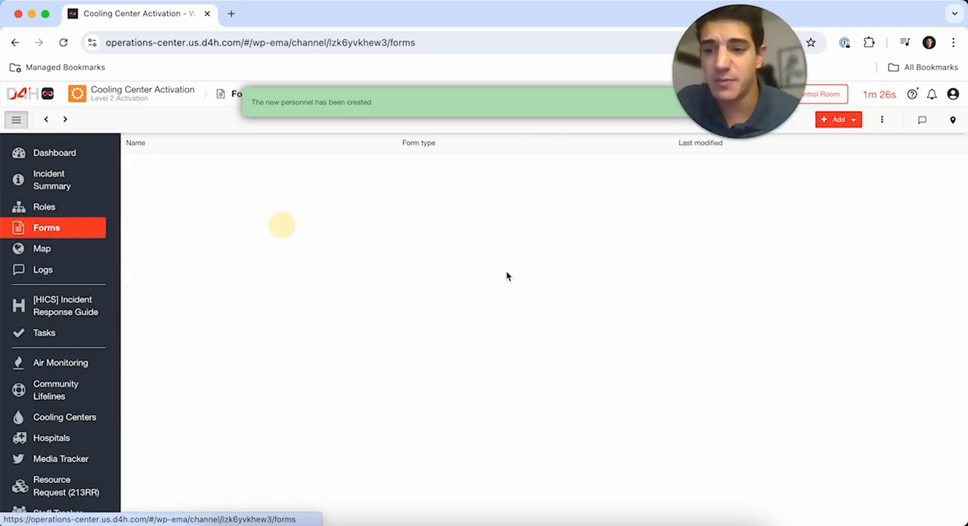
pyautogui.click(855, 120)
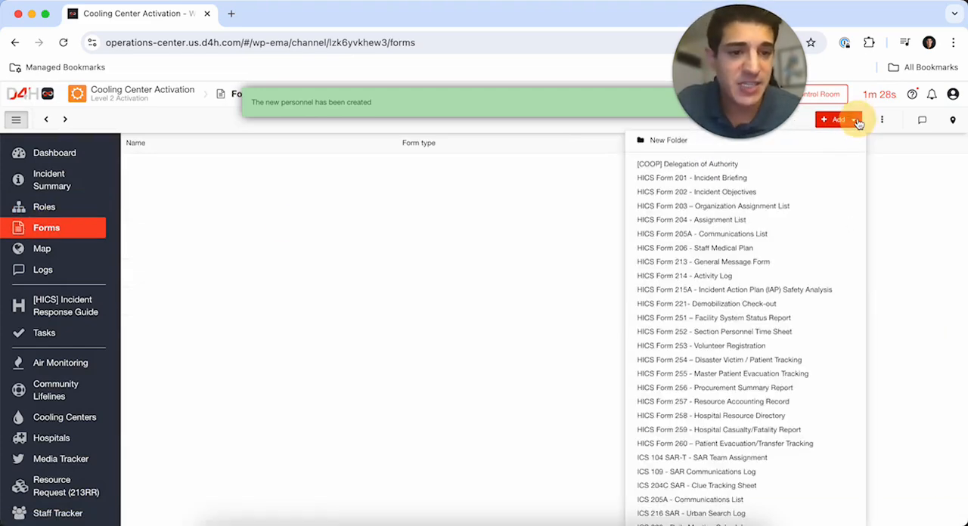
pyautogui.scroll(-5, 722, 389)
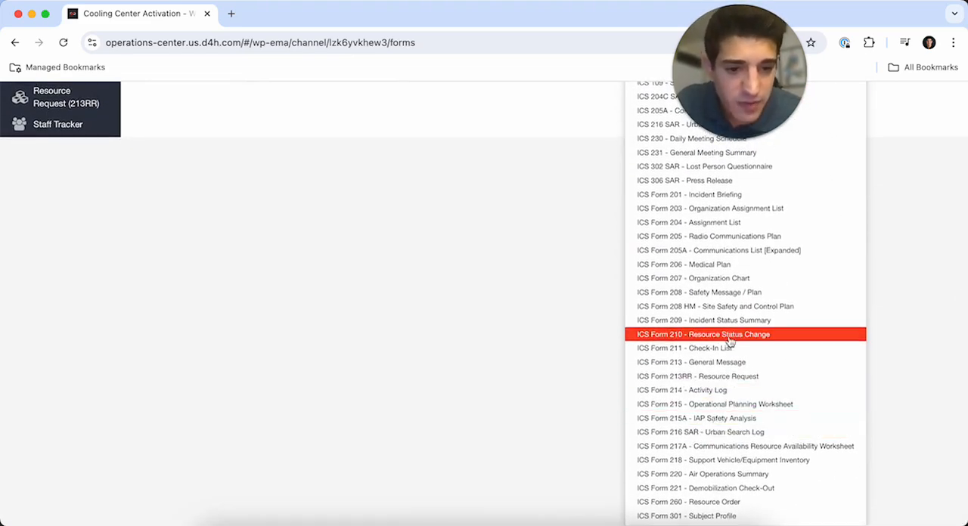
pyautogui.click(729, 295)
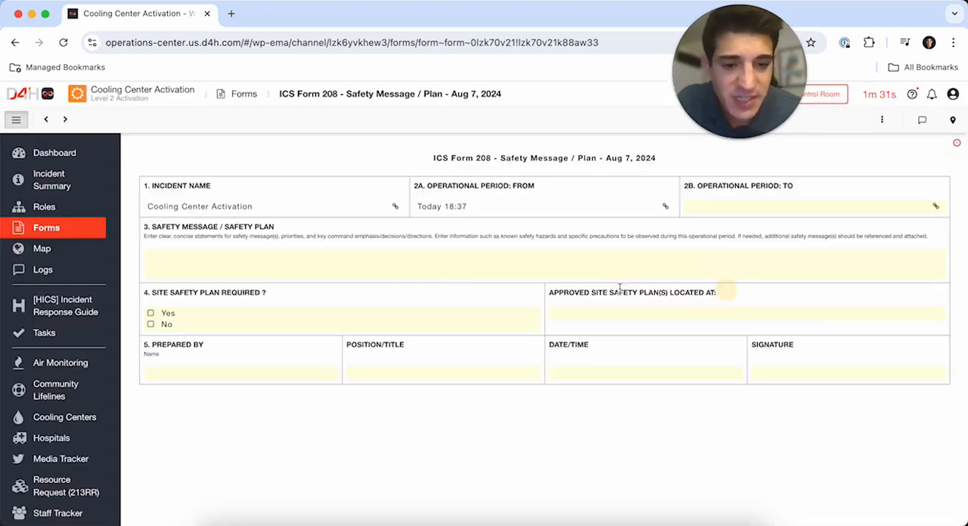
# - Enter the safety message "There is an elevated reading of heat indices across the city for the upcoming week. Cooling centers will be activated. Please monitor accordingly."
pyautogui.click(196, 273)
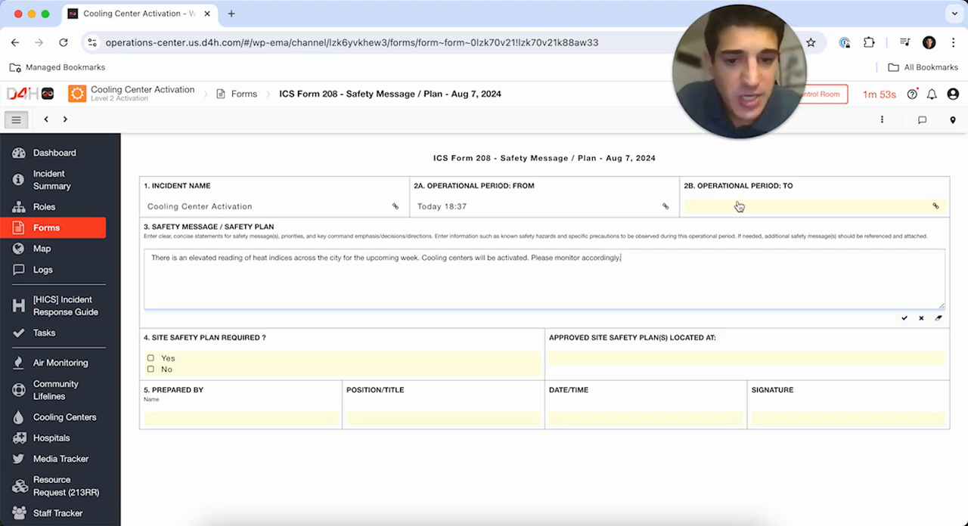
# - Set the form's operational period from 14:00 on 08/07/2024 to 14:00 on Aug 8, 2024
pyautogui.click(490, 216)
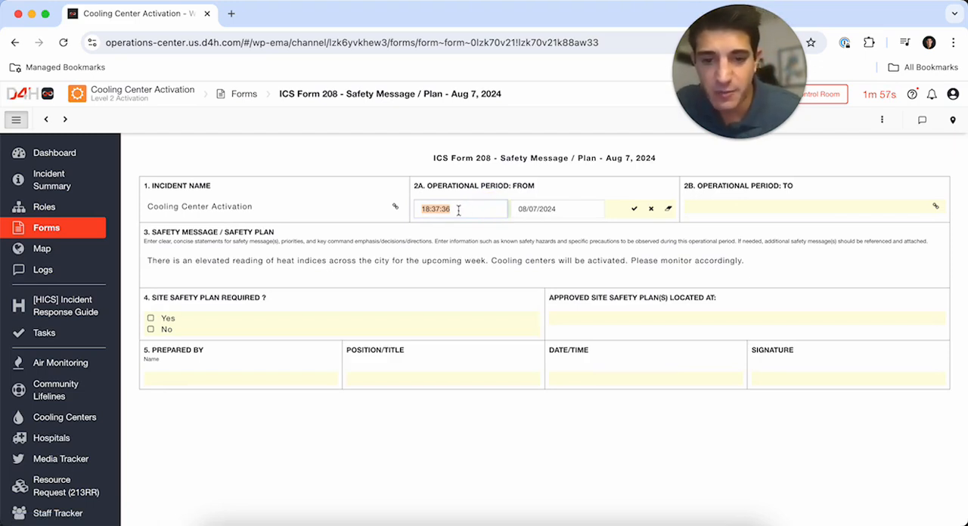
pyautogui.write('1400')
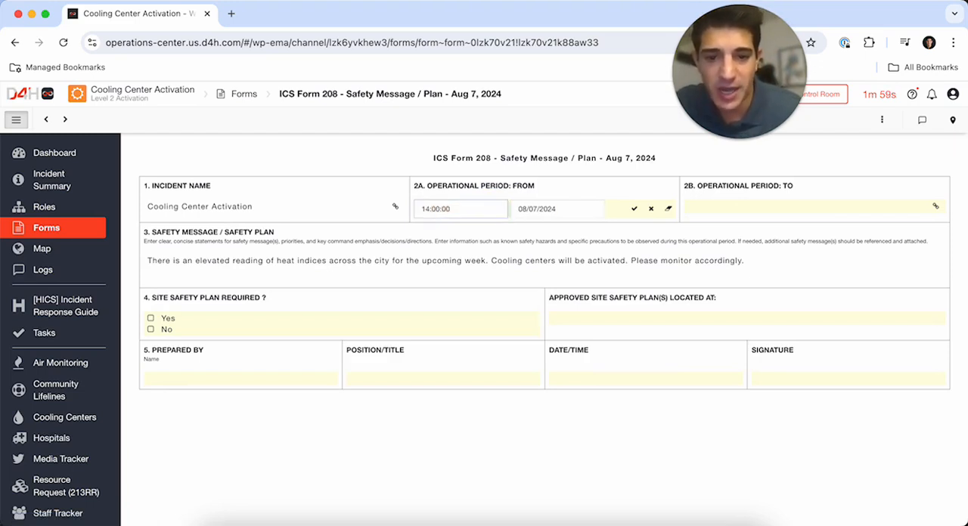
pyautogui.click(710, 207)
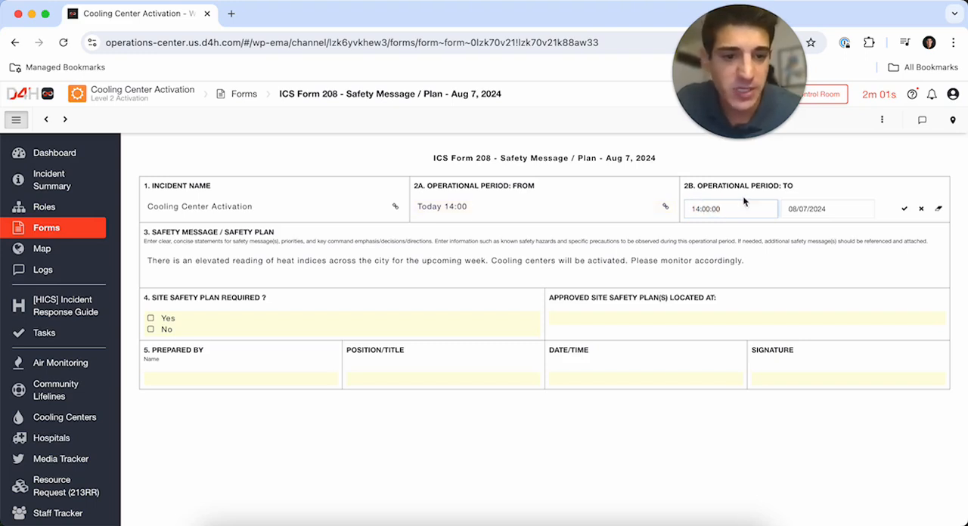
pyautogui.click(807, 209)
pyautogui.click(844, 280)
pyautogui.click(437, 414)
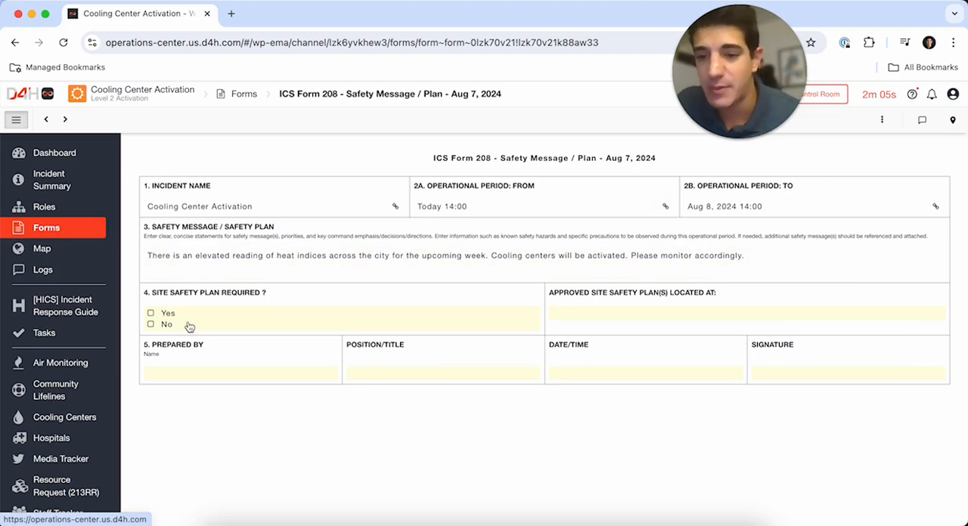
# - Mark the site safety plan as not required and leave the approved plan location blank
pyautogui.click(151, 325)
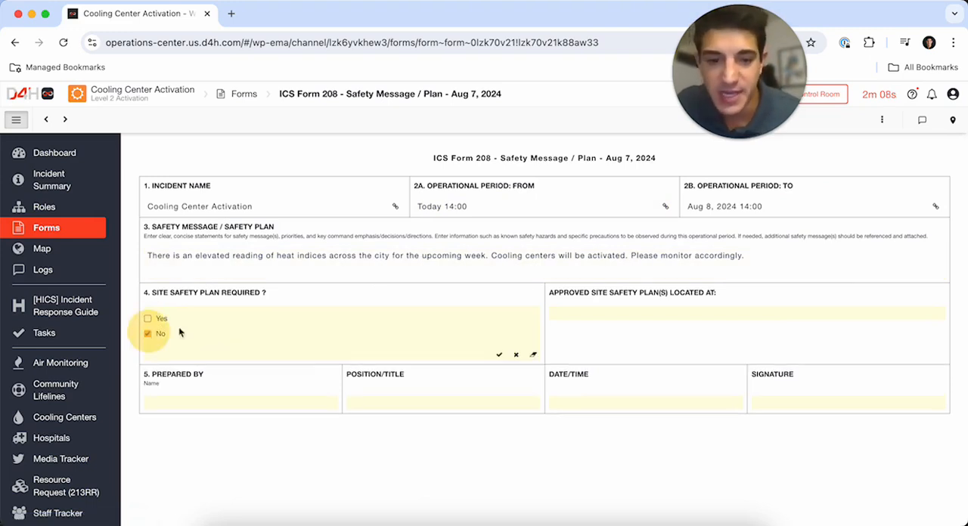
pyautogui.click(635, 318)
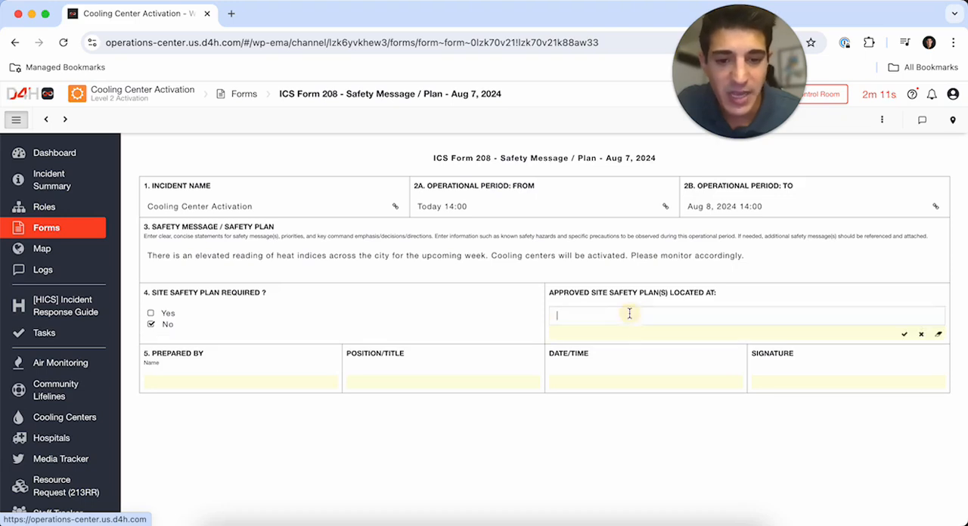
pyautogui.click(905, 336)
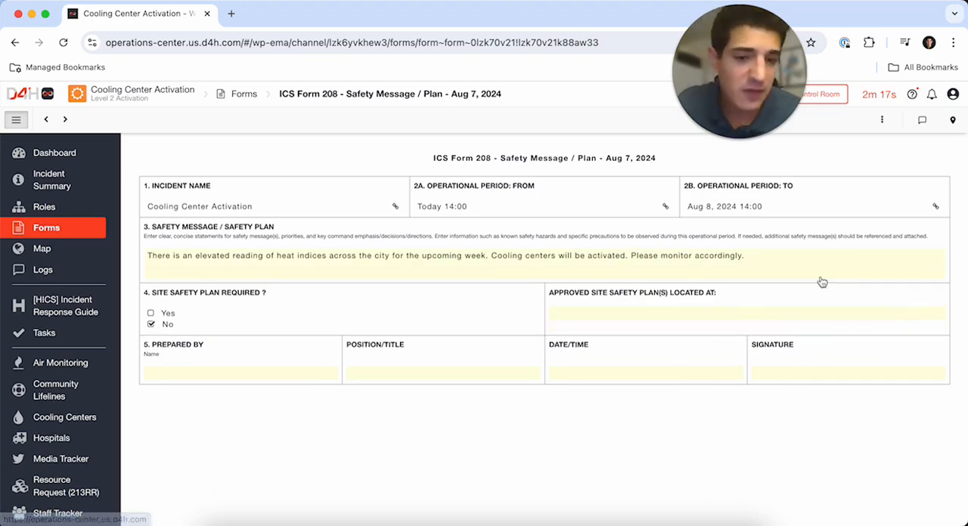
# - Open the ICS Form 208 - Safety Message / Plan form template for editing in the organization's admin area
pyautogui.click(952, 94)
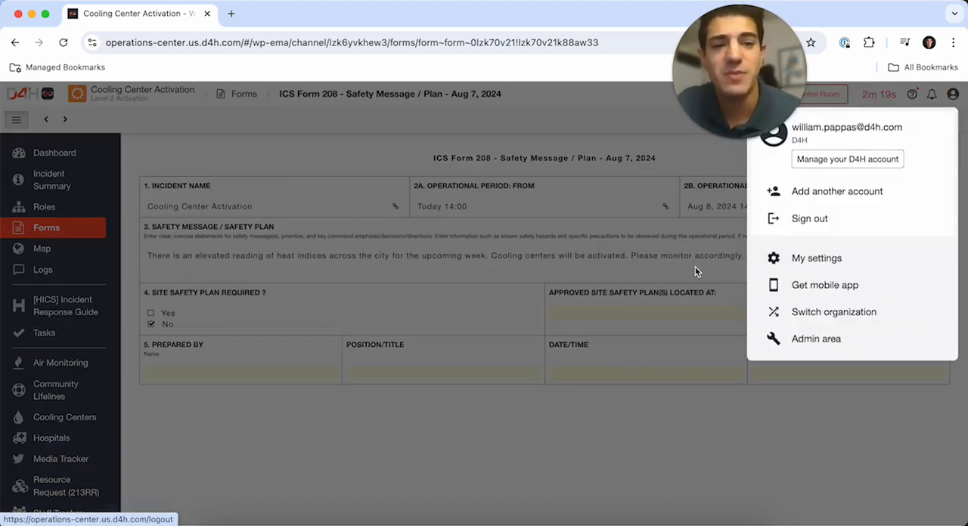
pyautogui.click(784, 343)
pyautogui.click(173, 13)
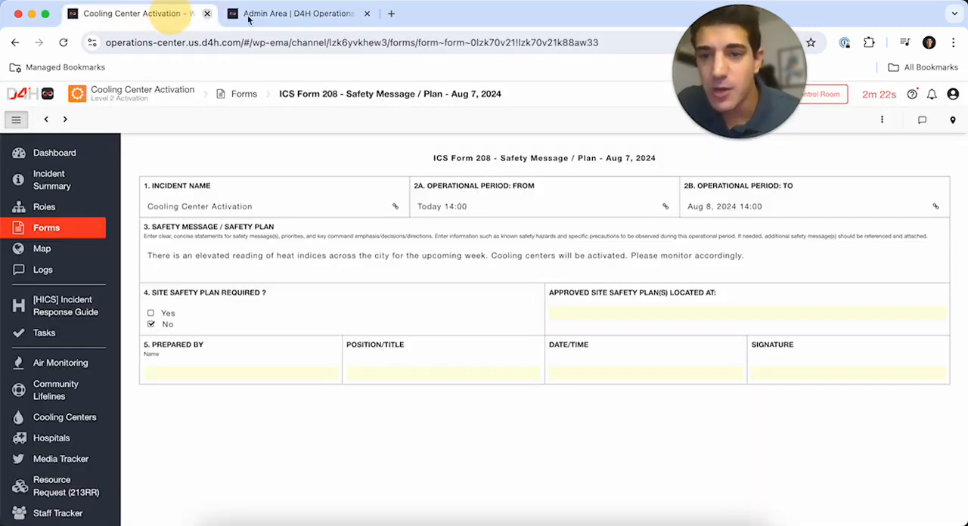
pyautogui.click(354, 15)
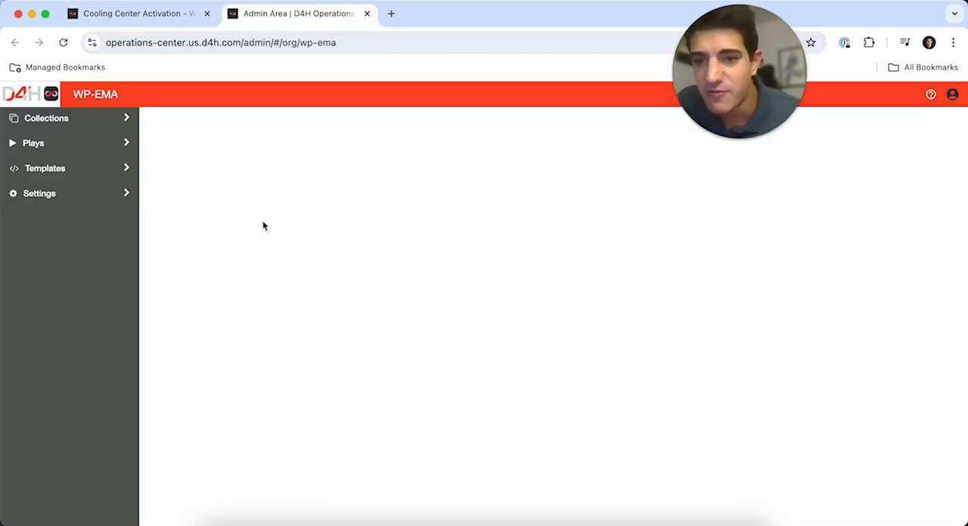
pyautogui.click(126, 168)
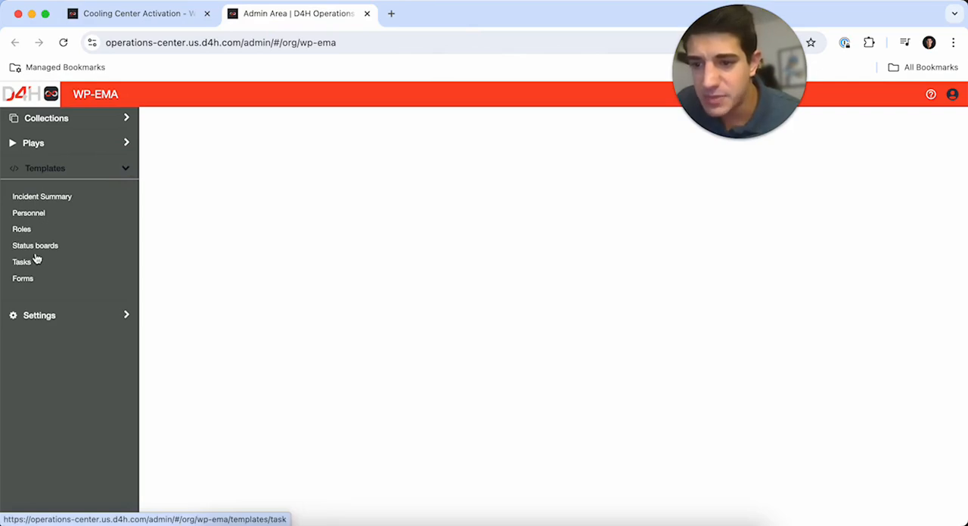
pyautogui.click(32, 280)
pyautogui.scroll(-10, 469, 396)
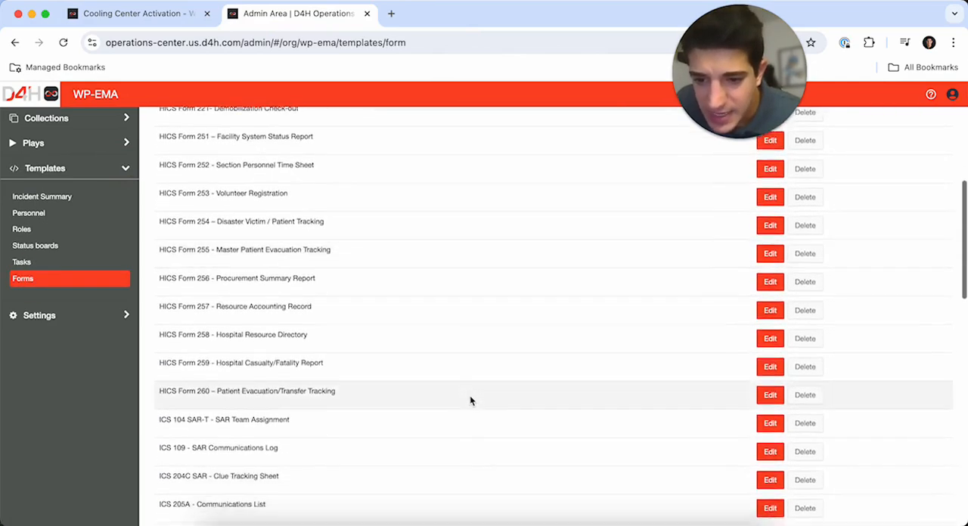
pyautogui.scroll(3, 470, 399)
pyautogui.scroll(-12, 470, 399)
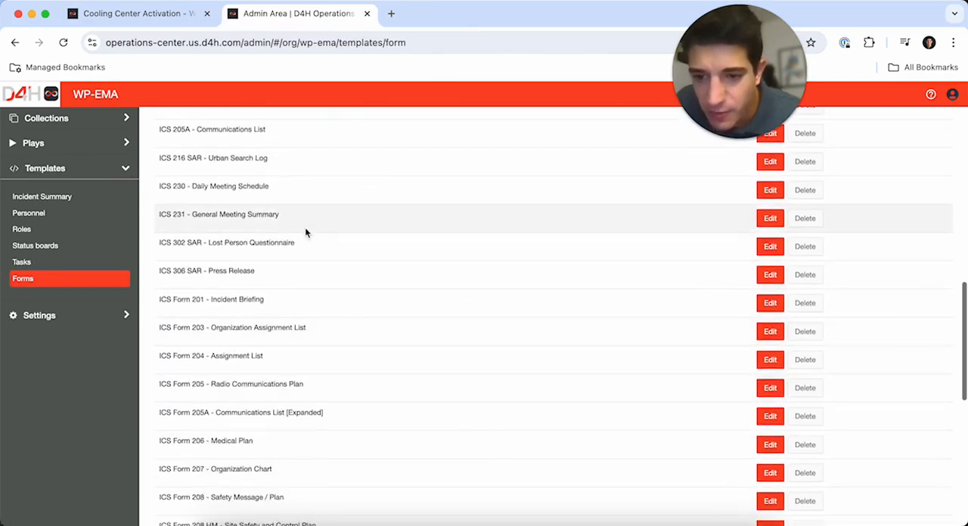
pyautogui.click(768, 440)
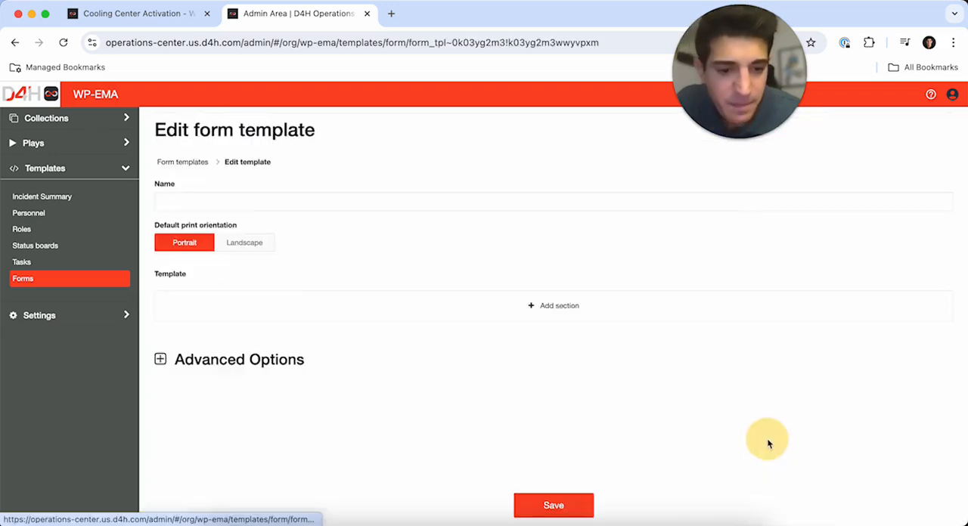
# - Change the "Approved Site Safety Plan(s) Located At" field type to Location (map feature) and save the template
pyautogui.scroll(-8, 563, 343)
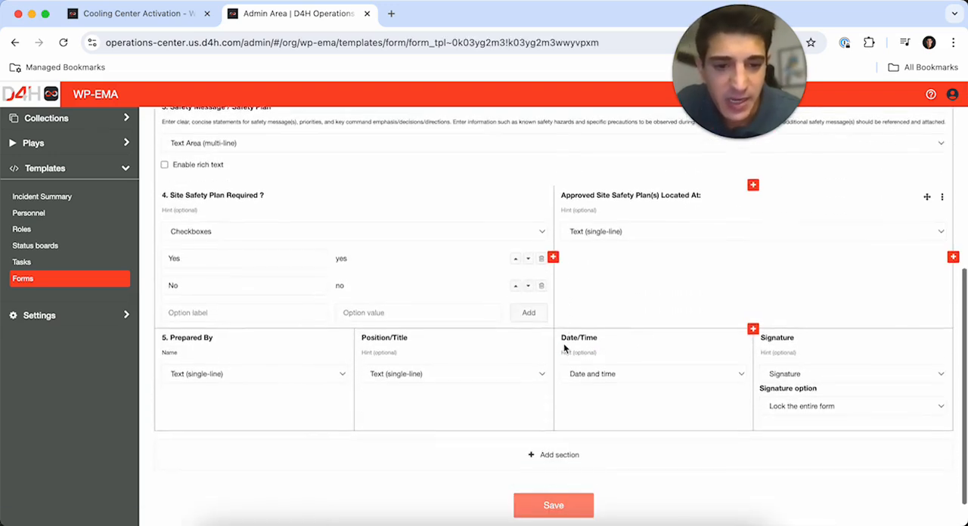
pyautogui.click(616, 240)
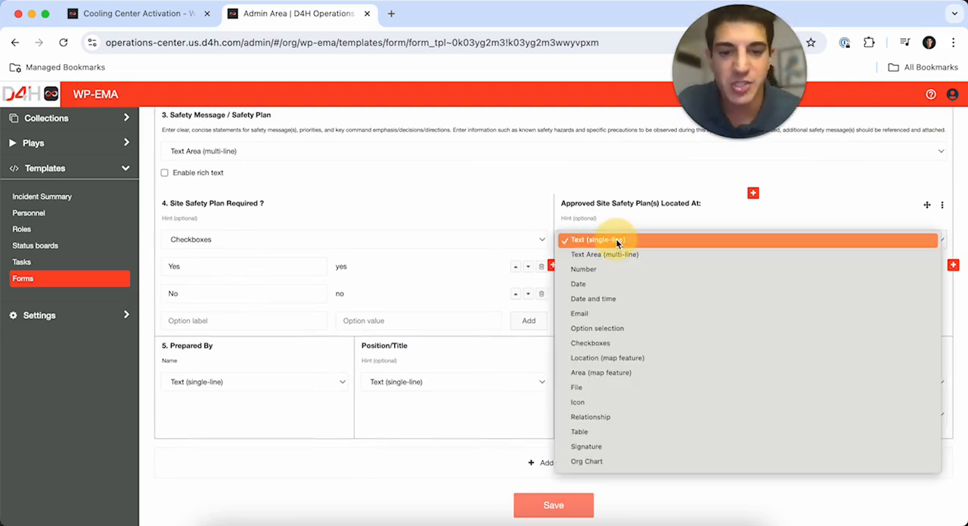
pyautogui.click(610, 358)
pyautogui.click(533, 507)
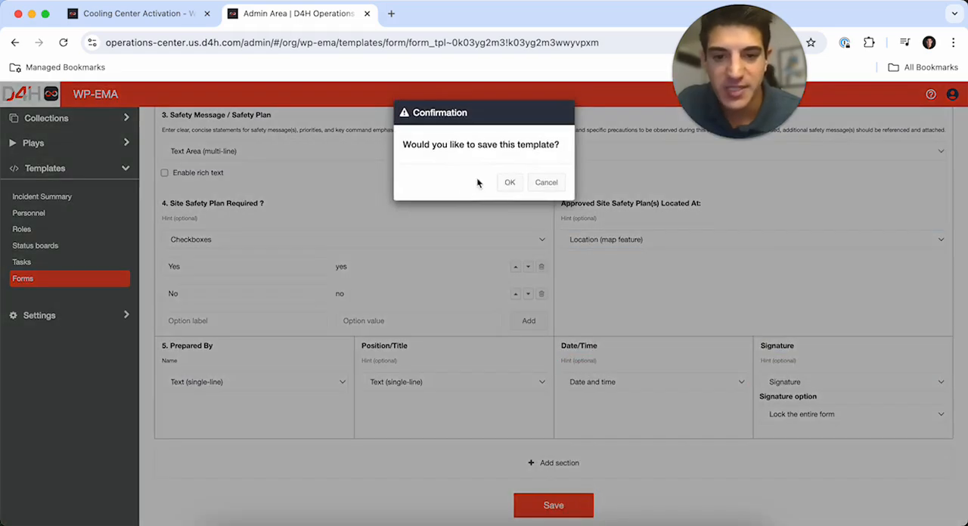
pyautogui.click(511, 181)
# - Back in the incident's Form 208, find NYC Emergency Management by its street address and save it as the approved site safety plan location
pyautogui.click(141, 17)
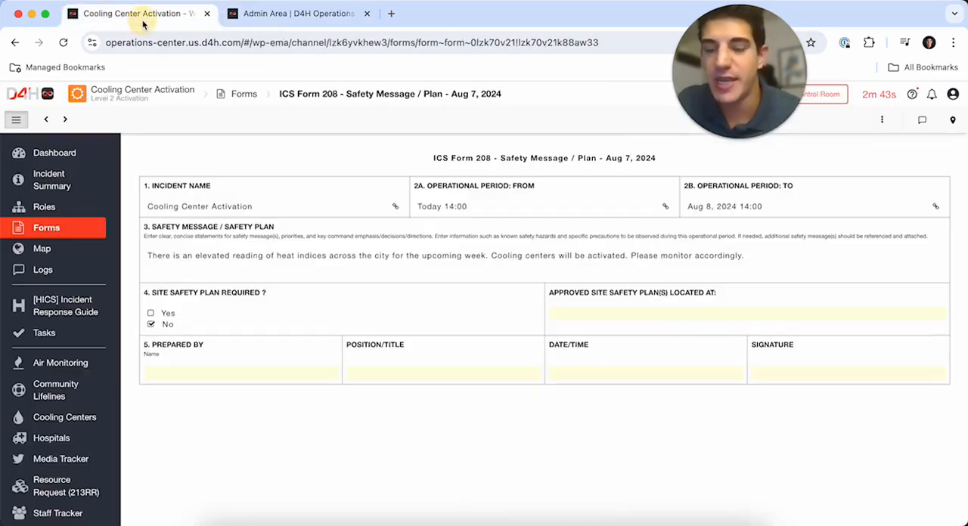
pyautogui.click(653, 318)
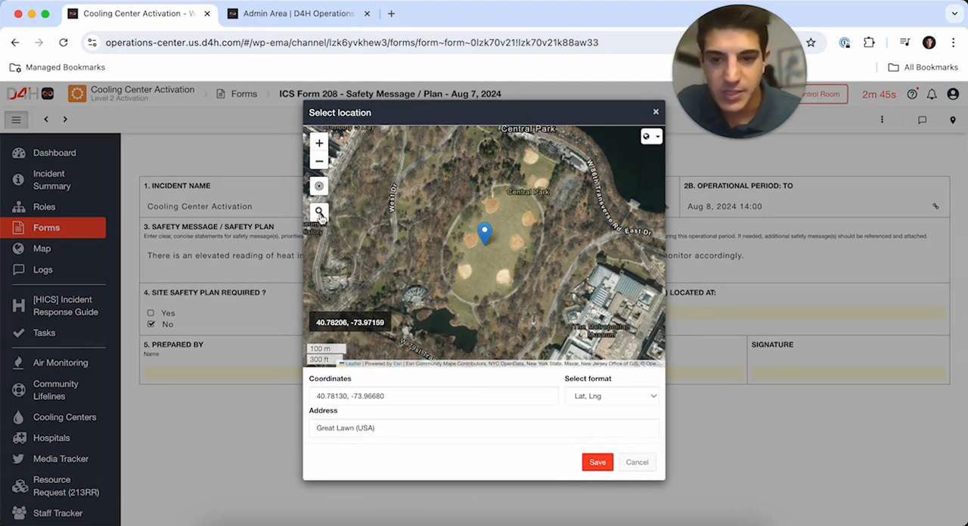
pyautogui.click(319, 212)
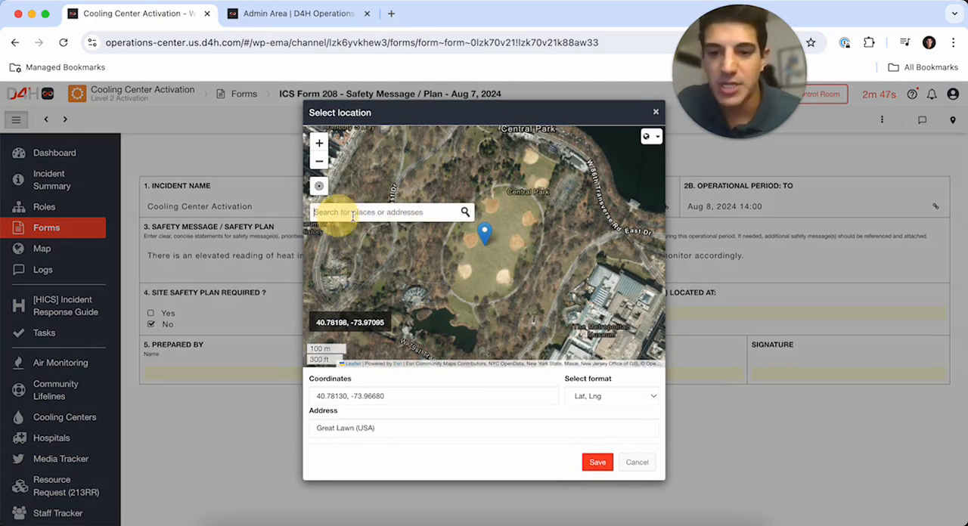
pyautogui.write('165 Cadma')
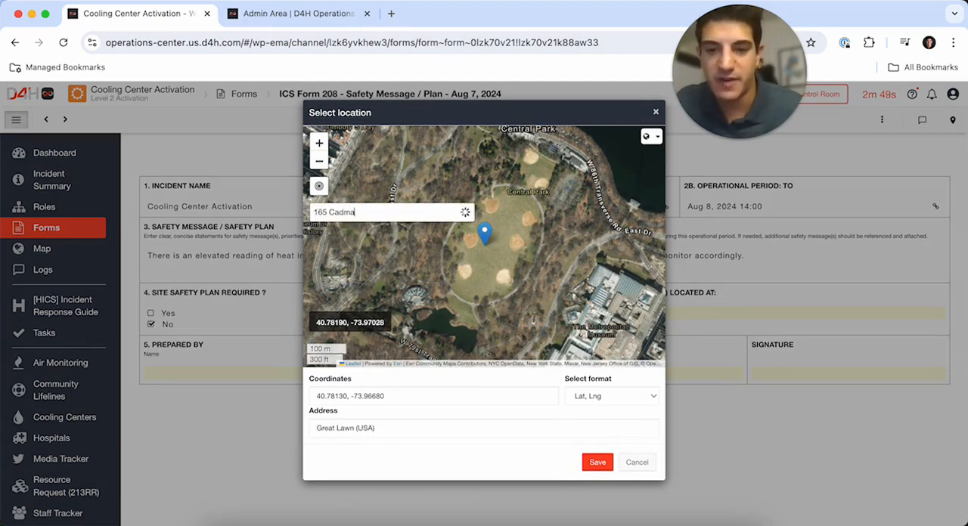
pyautogui.write('n Plaza E')
pyautogui.press('Return')
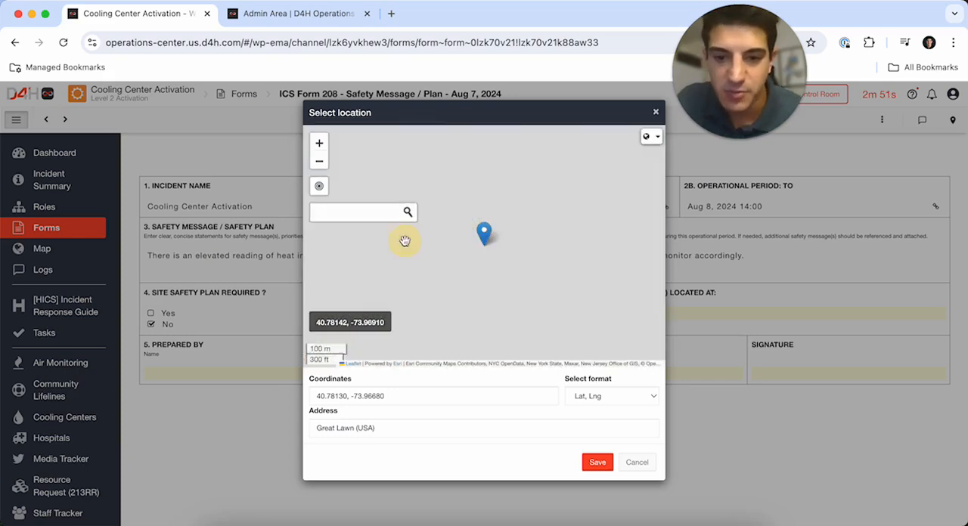
pyautogui.click(597, 463)
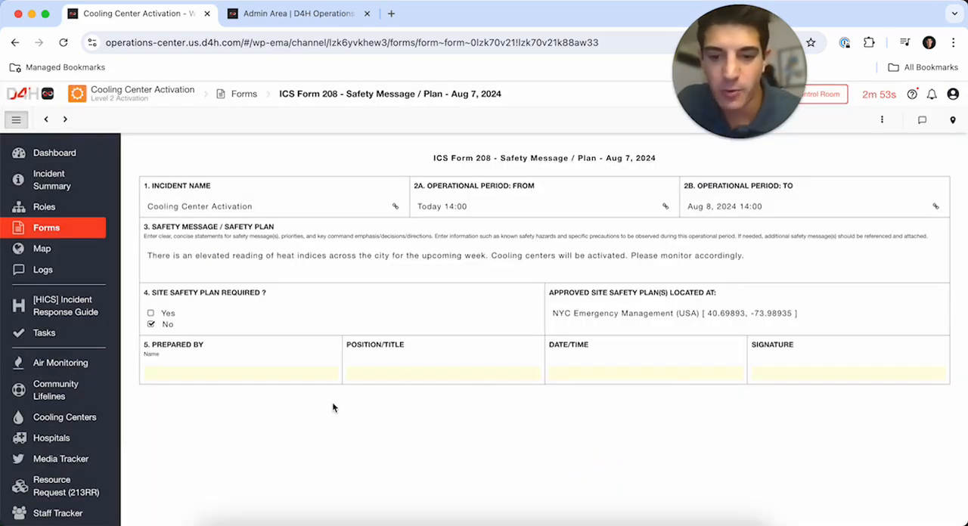
# - Fill in the preparer's full name, the position Incident Commander and the date/time 14:45 on 08/07/2024
pyautogui.click(258, 375)
pyautogui.press('Tab')
pyautogui.write('Incident Commander')
pyautogui.press('Tab')
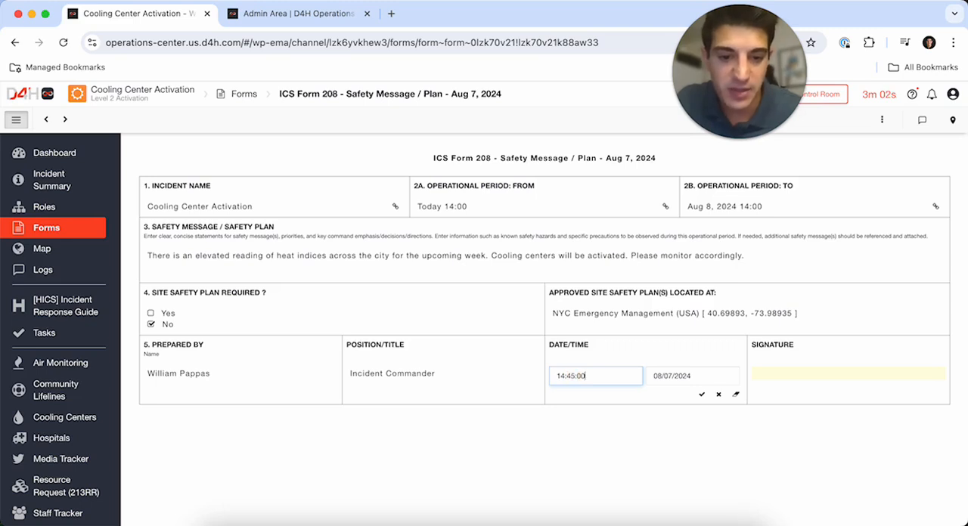
# - Draw a handwritten signature in the form's signature field and submit it to sign the form
pyautogui.click(799, 375)
pyautogui.moveTo(362, 238); pyautogui.dragTo(703, 271)
pyautogui.click(650, 405)
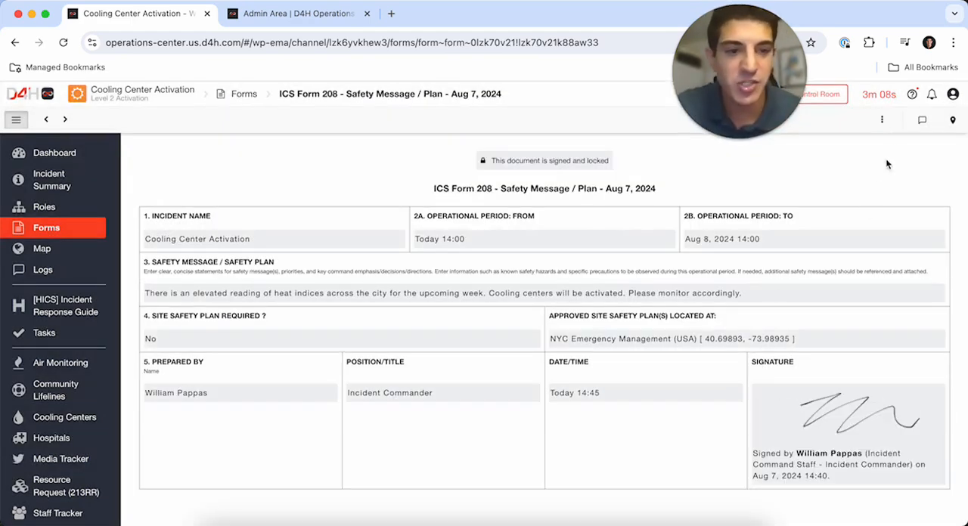
# - Create a public link for the signed Form 208 and copy it
pyautogui.click(881, 119)
pyautogui.click(828, 192)
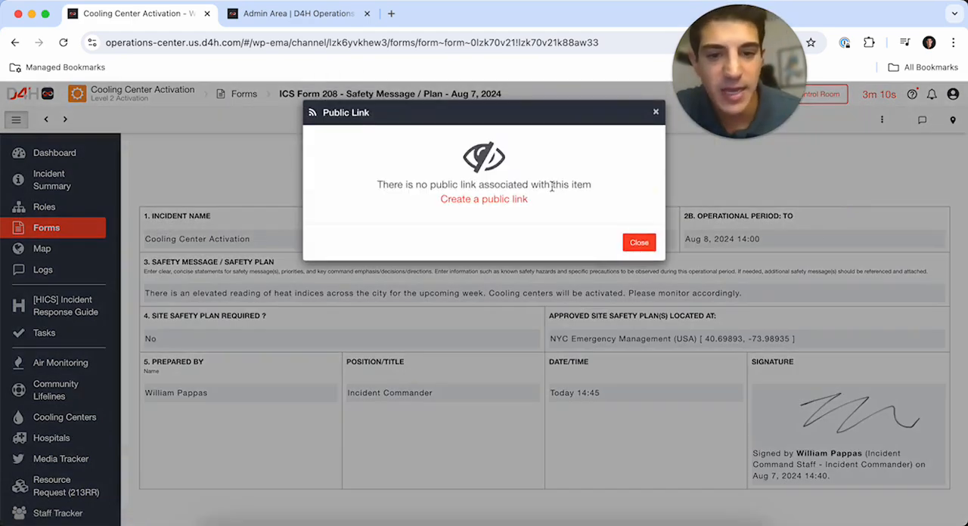
pyautogui.click(518, 199)
pyautogui.click(627, 175)
pyautogui.click(638, 238)
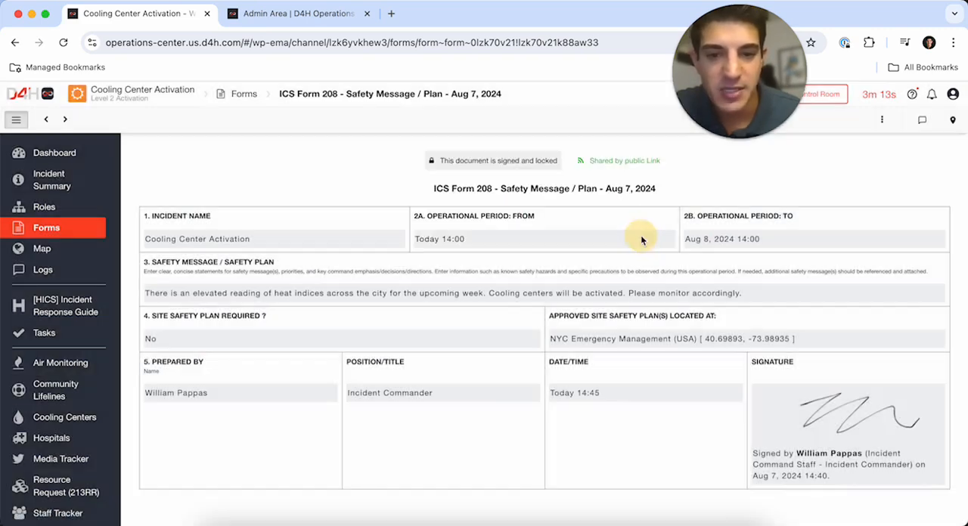
# - Open the copied public link in a new browser tab to view the shared form
pyautogui.click(393, 16)
pyautogui.press('super+v')
pyautogui.press('Return')
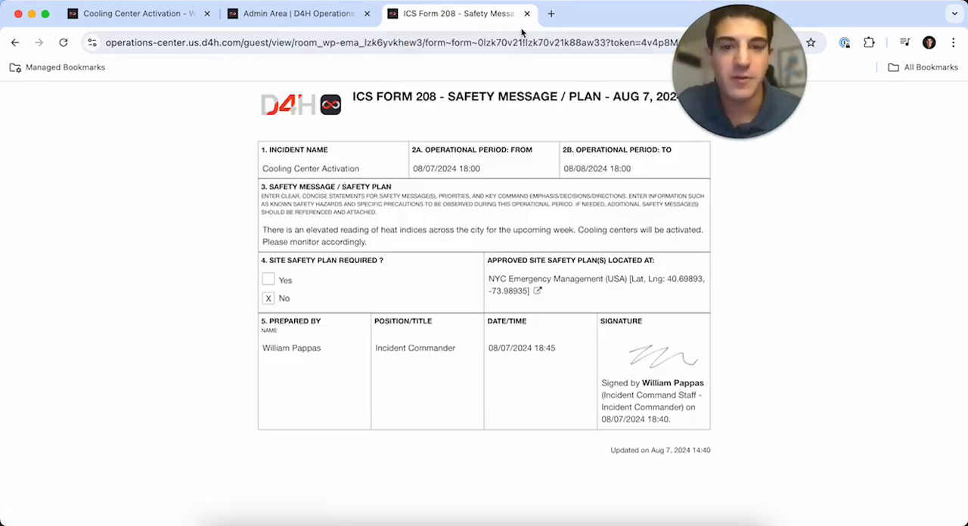
# - Return to the incident's forms list and create a new folder named "OP 1"
pyautogui.click(136, 13)
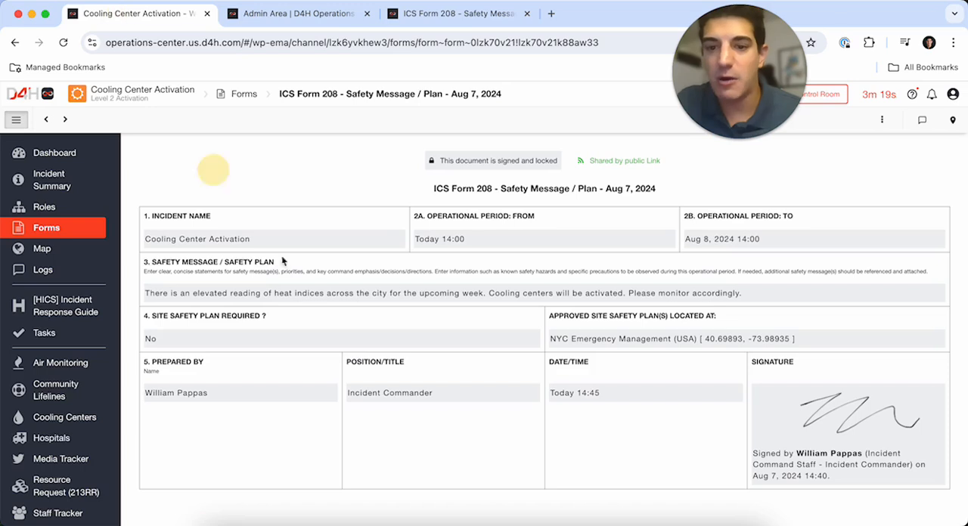
pyautogui.click(74, 231)
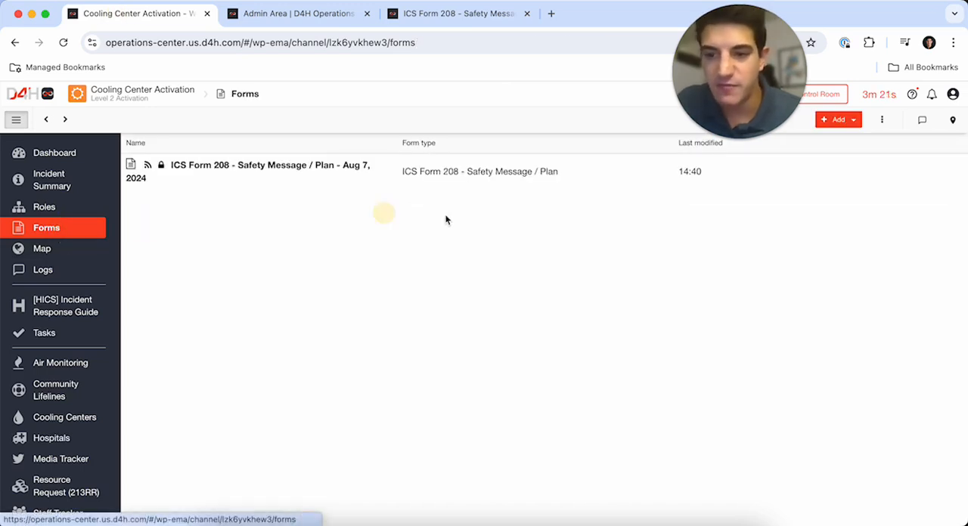
pyautogui.click(852, 119)
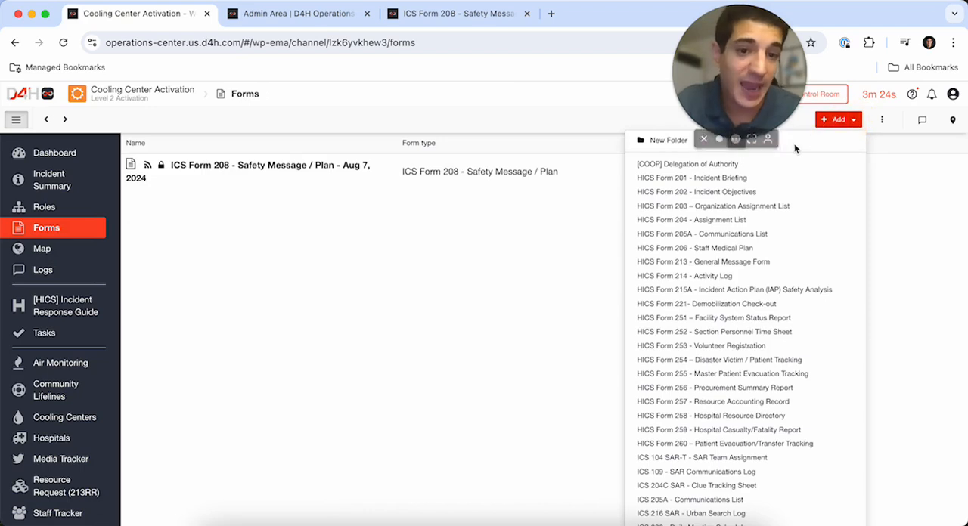
pyautogui.click(657, 143)
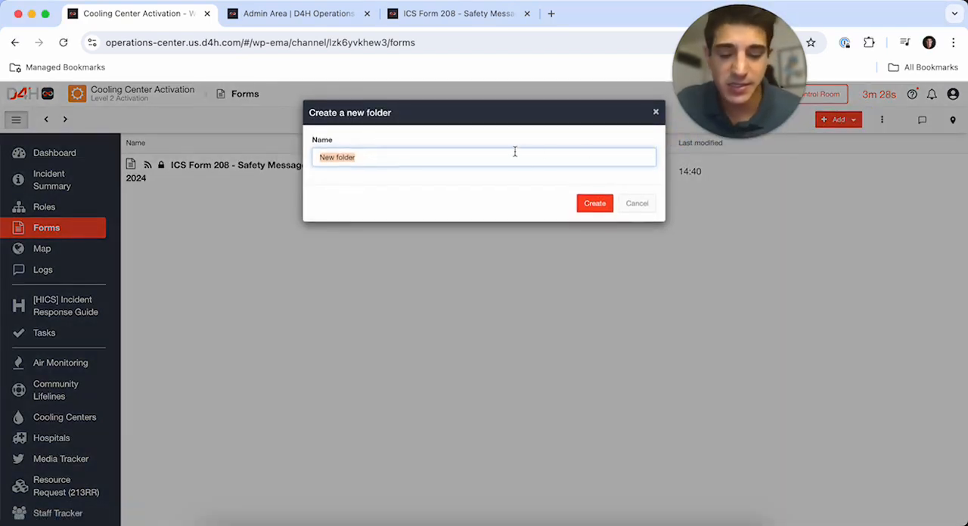
pyautogui.write('OP 1')
pyautogui.click(595, 203)
# - Move the ICS Form 208 - Safety Message / Plan into the OP 1 folder
pyautogui.click(882, 120)
pyautogui.click(786, 224)
pyautogui.click(365, 168)
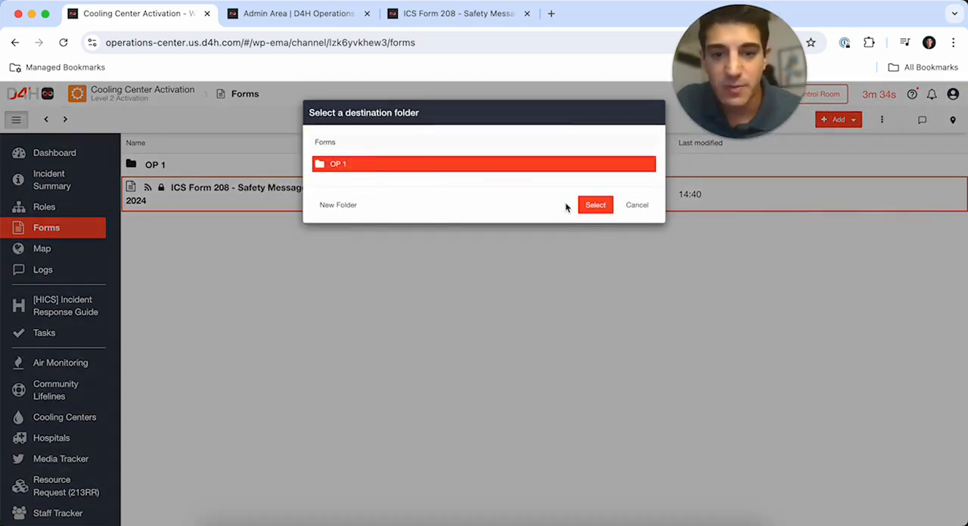
pyautogui.click(596, 205)
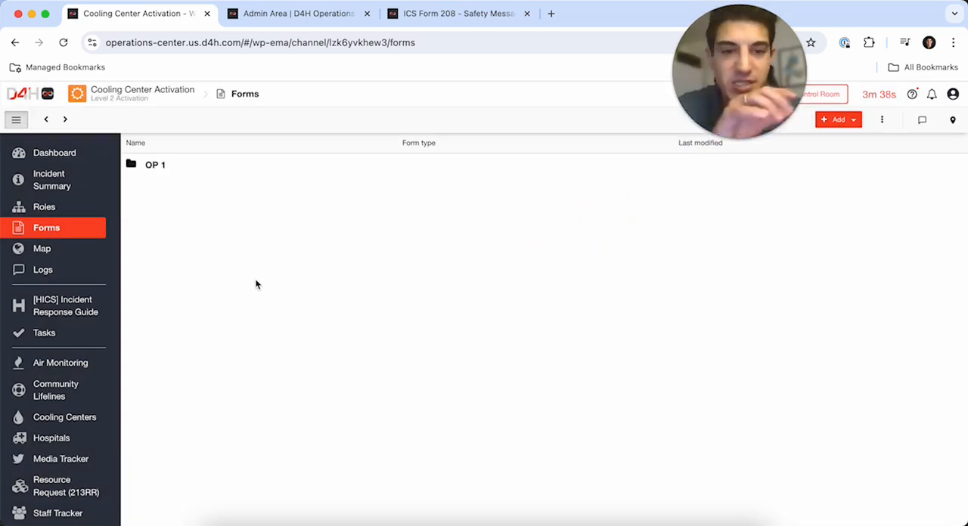
# - Open the incident map and fit it to show all visible markers
pyautogui.click(67, 252)
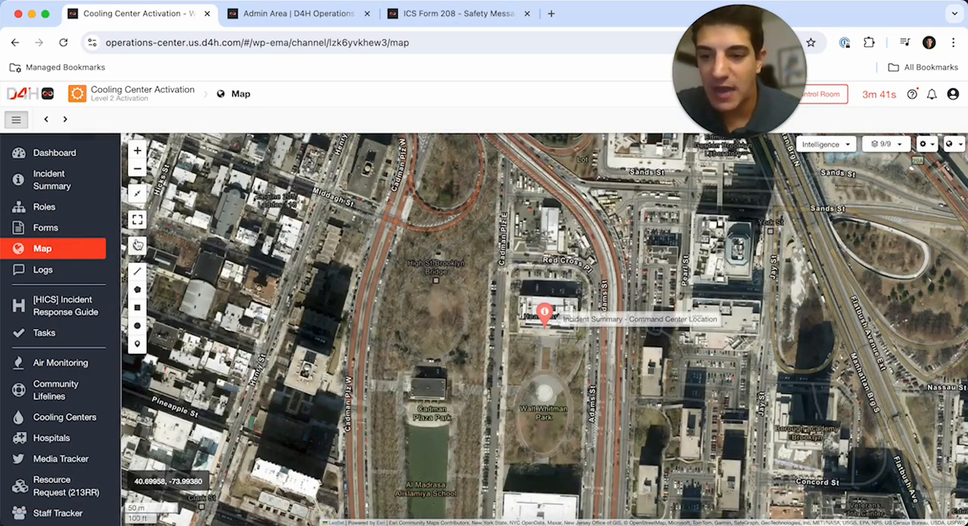
pyautogui.click(137, 194)
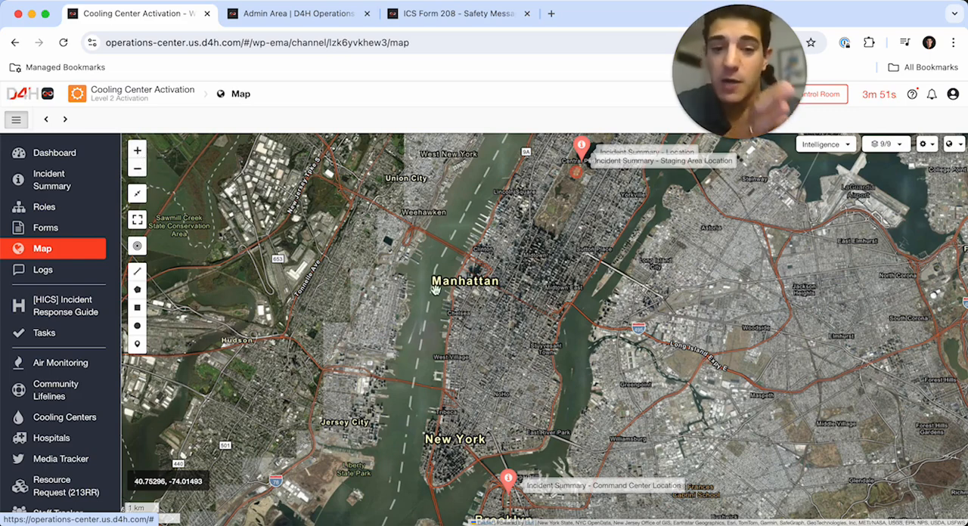
pyautogui.scroll(-3, 65, 461)
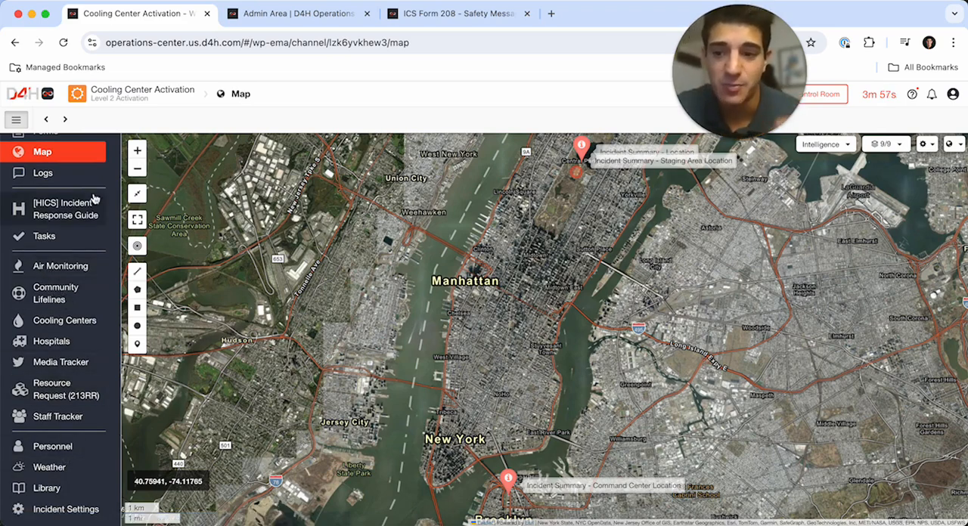
# - Draw a circular area on the map over Manhattan's west side, around 12th Ave near W 34th St
pyautogui.click(138, 151)
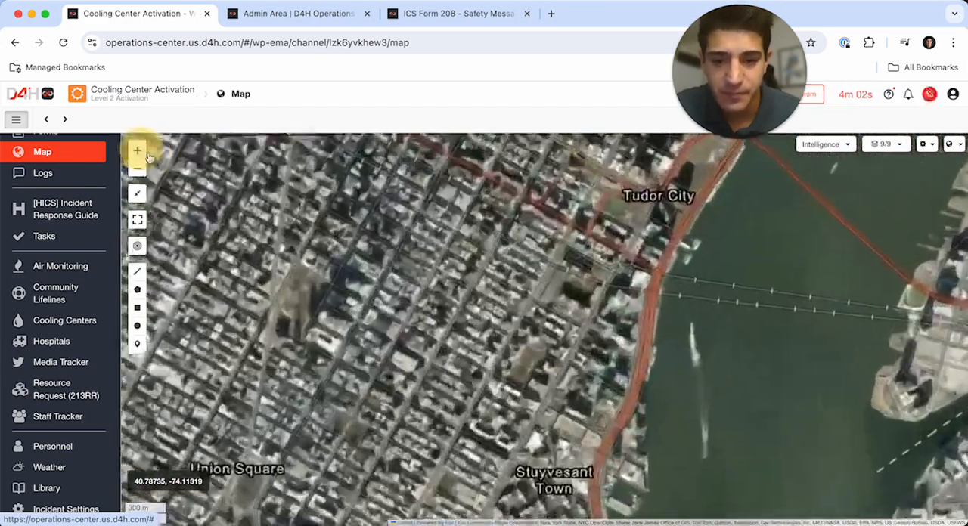
pyautogui.moveTo(313, 274); pyautogui.dragTo(423, 377)
pyautogui.moveTo(363, 265); pyautogui.dragTo(489, 377)
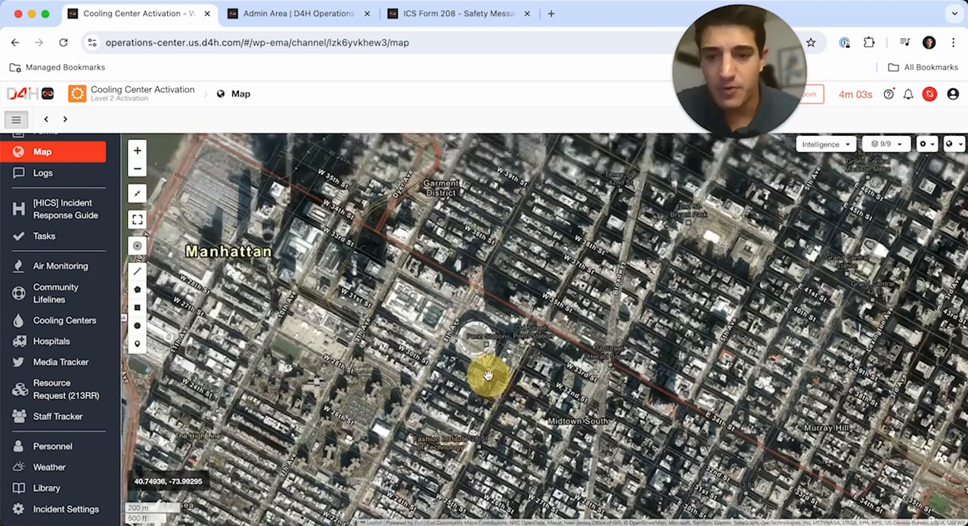
pyautogui.moveTo(340, 274); pyautogui.dragTo(488, 374)
pyautogui.moveTo(417, 337)
pyautogui.mouseDown()
pyautogui.moveTo(480, 320)
pyautogui.moveTo(443, 330)
pyautogui.moveTo(430, 317)
pyautogui.moveTo(479, 352)
pyautogui.mouseUp()
pyautogui.click(137, 326)
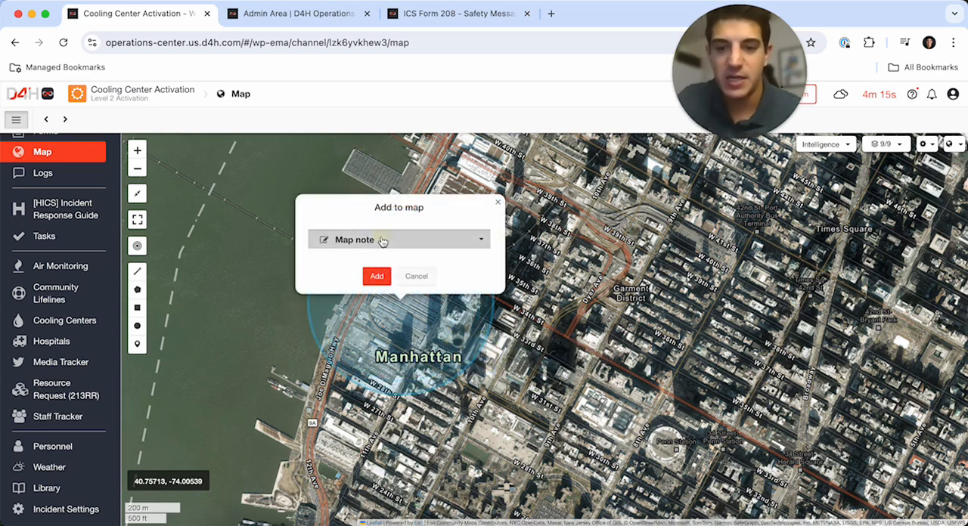
# - Add the drawn circle to the map as a map note, entering "Energy Monitoring Zone" as its text
pyautogui.click(393, 240)
pyautogui.write('Energy Monitoring Zon')
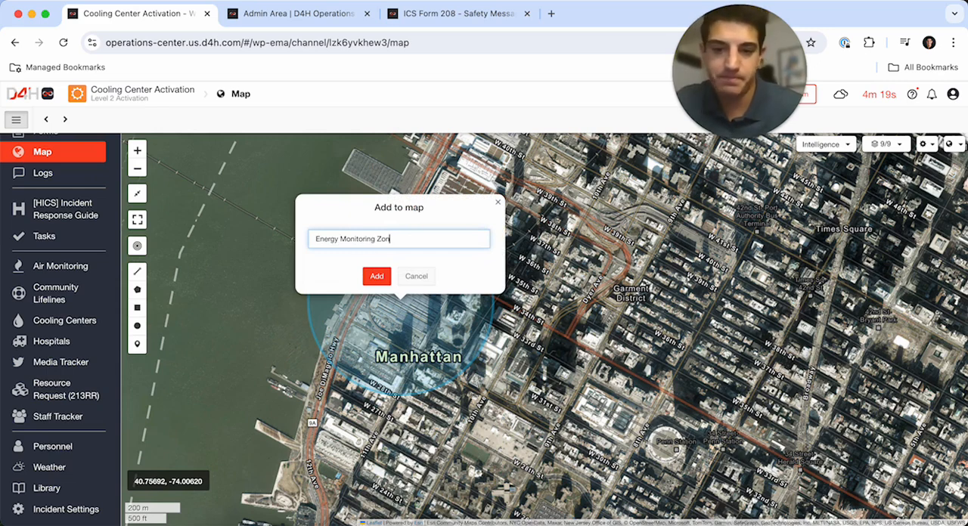
pyautogui.click(363, 274)
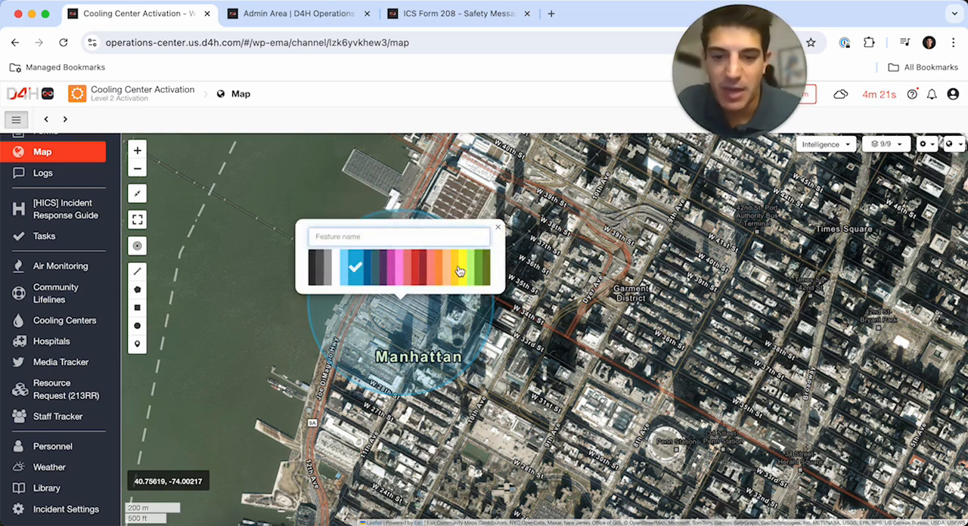
# - Color the circle yellow and set its feature name to "Energy Monitoring Zone"
pyautogui.click(459, 271)
pyautogui.click(396, 234)
pyautogui.write('Energy Monitoring Zone')
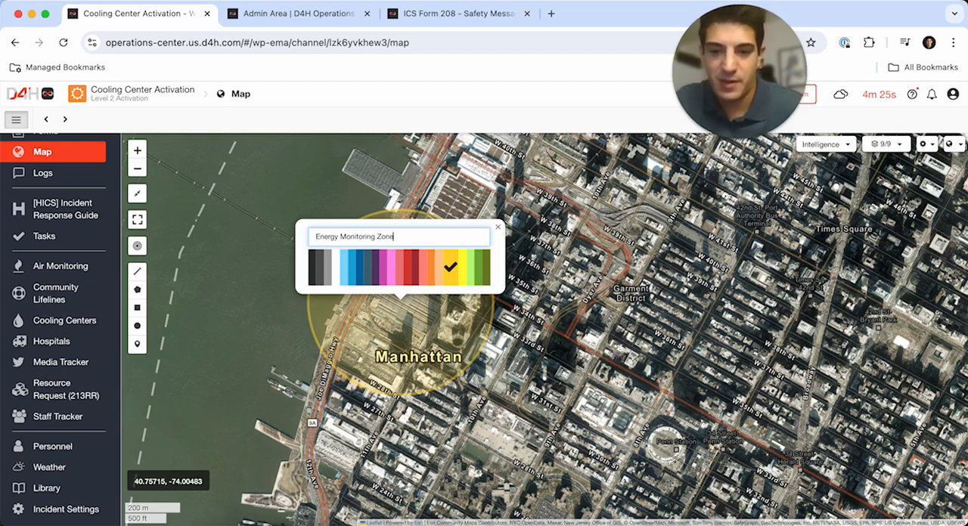
pyautogui.click(670, 242)
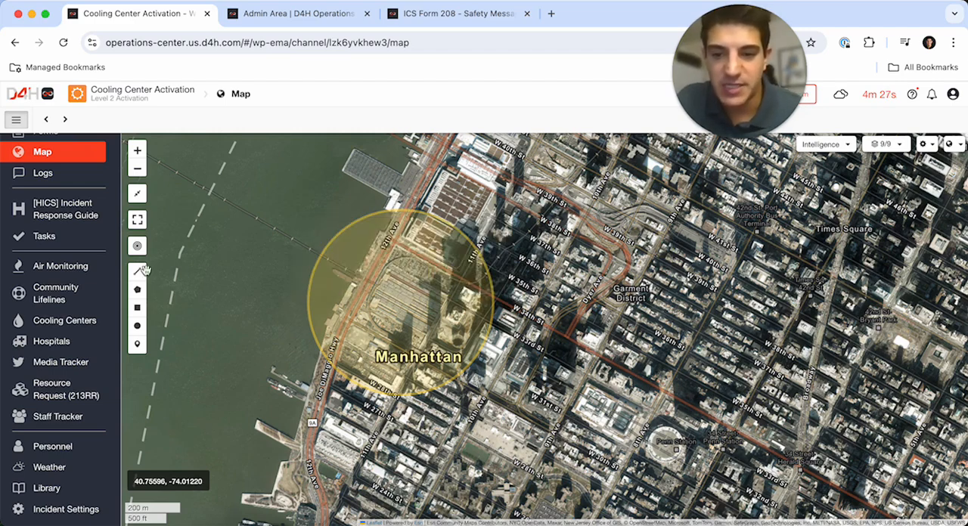
# - Check which data collections can be imported as a map layer, leaving without importing any
pyautogui.click(136, 168)
pyautogui.click(137, 168)
pyautogui.moveTo(474, 366); pyautogui.dragTo(310, 241)
pyautogui.click(137, 168)
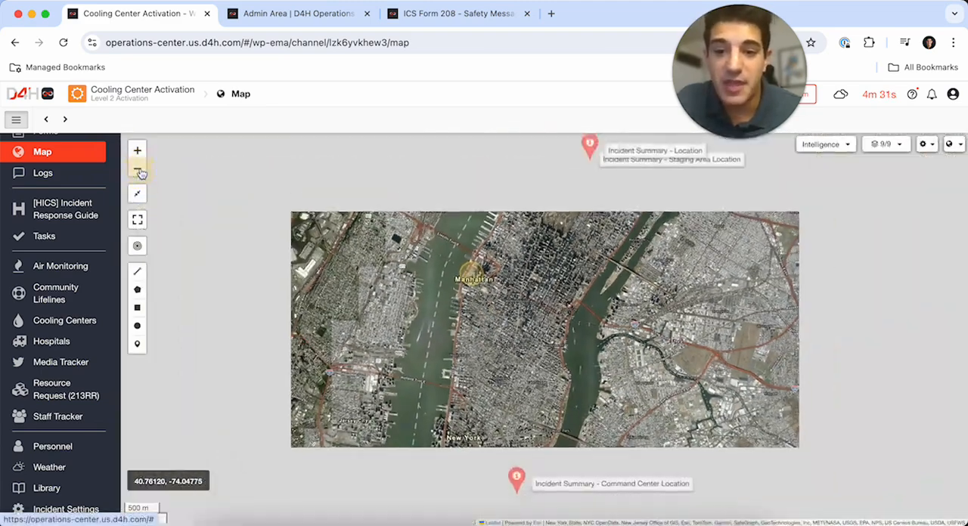
pyautogui.moveTo(532, 269); pyautogui.dragTo(494, 266)
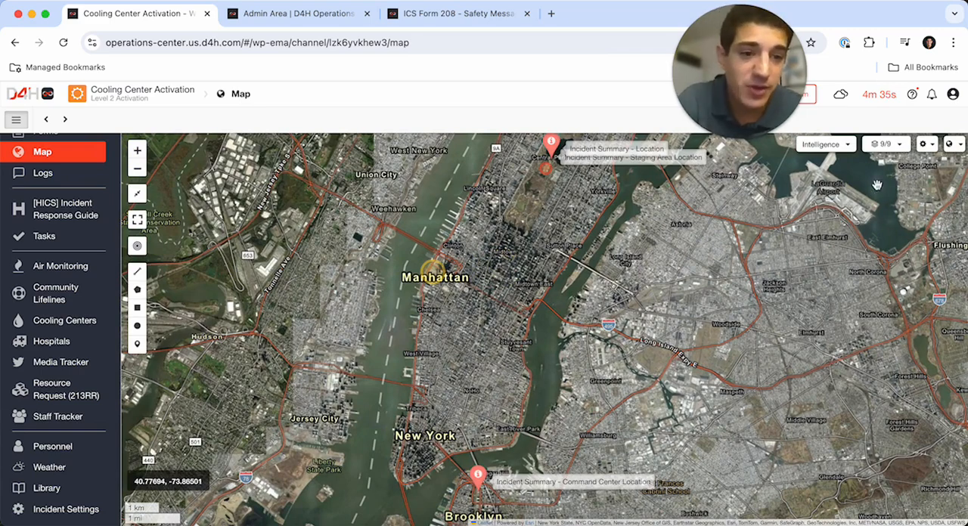
pyautogui.click(924, 143)
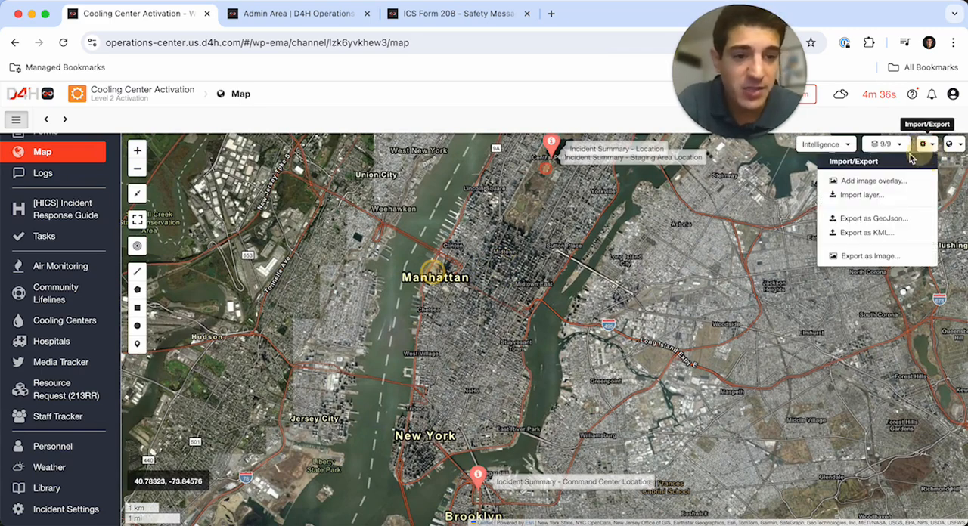
pyautogui.click(858, 197)
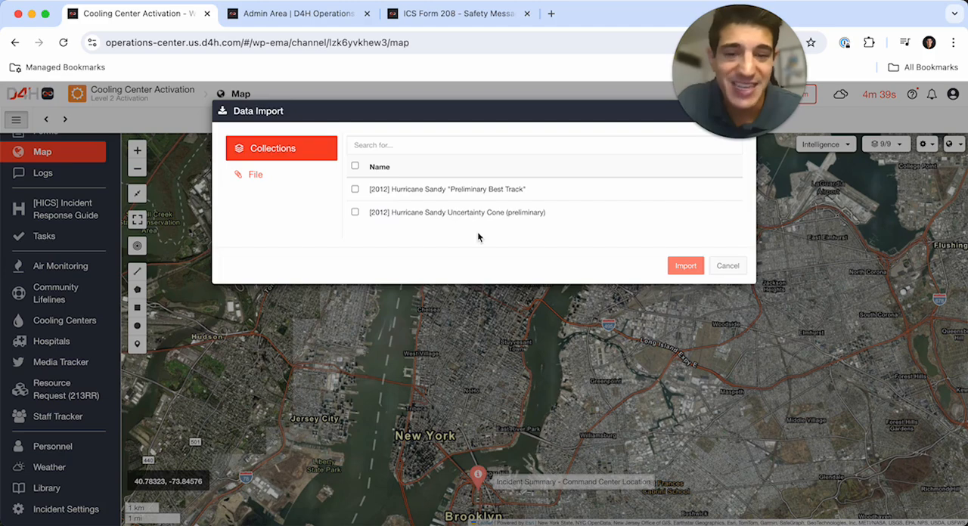
pyautogui.click(727, 267)
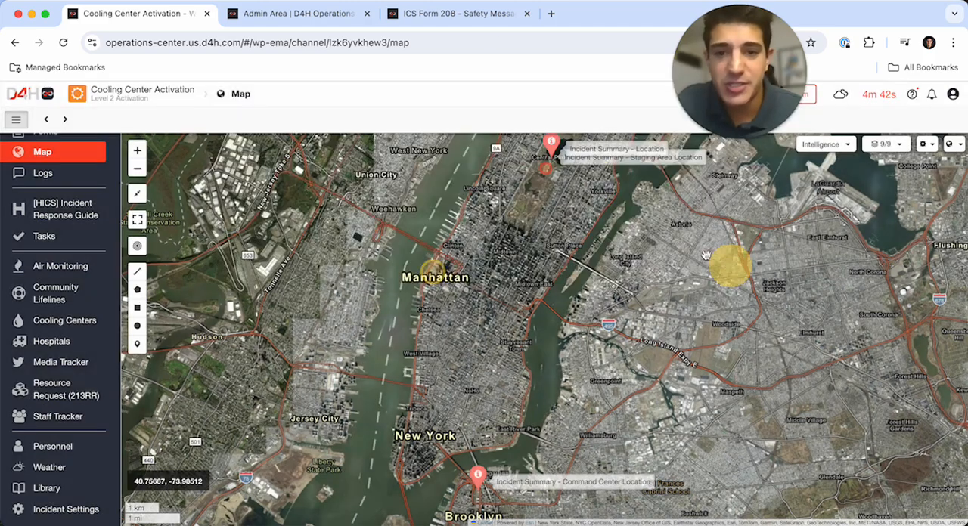
# - Search the web in a new browser tab for "current rain shape file new york"
pyautogui.click(553, 15)
pyautogui.write('current ra')
pyautogui.press('BackSpace')
pyautogui.press('BackSpace')
pyautogui.write('rain')
pyautogui.press('BackSpace')
pyautogui.press('BackSpace')
pyautogui.press('BackSpace')
pyautogui.press('BackSpace')
pyautogui.press('BackSpace')
pyautogui.press('BackSpace')
pyautogui.press('BackSpace')
pyautogui.press('BackSpace')
pyautogui.press('BackSpace')
pyautogui.press('BackSpace')
pyautogui.press('BackSpace')
pyautogui.press('BackSpace')
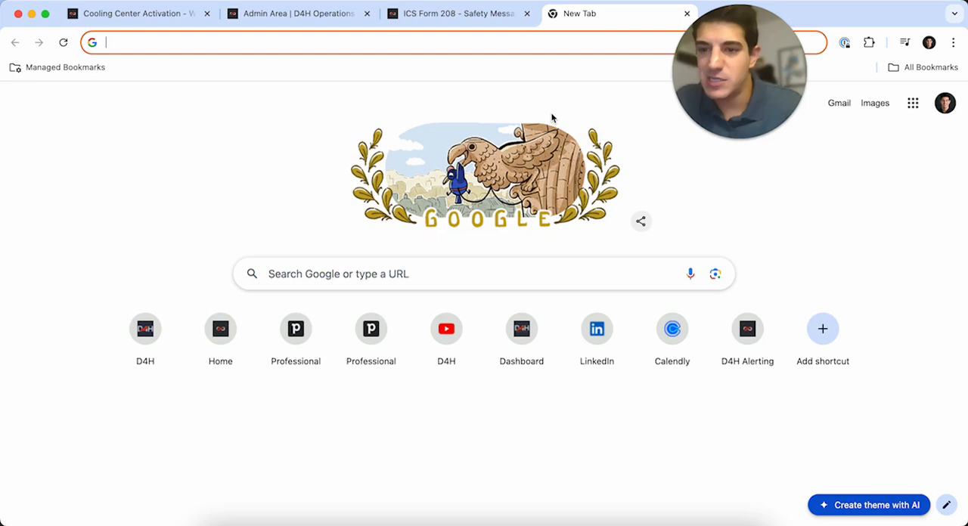
pyautogui.write('current rain c')
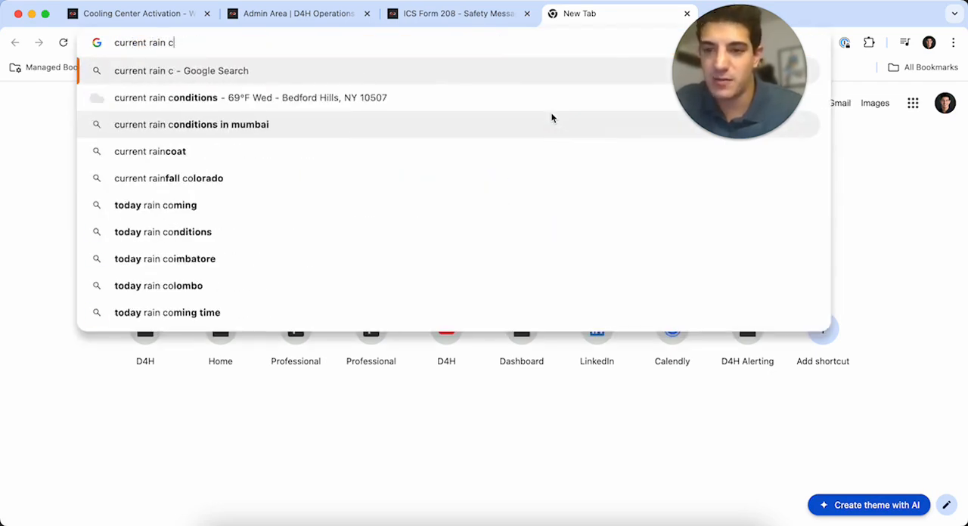
pyautogui.press('BackSpace')
pyautogui.write('shape file new ')
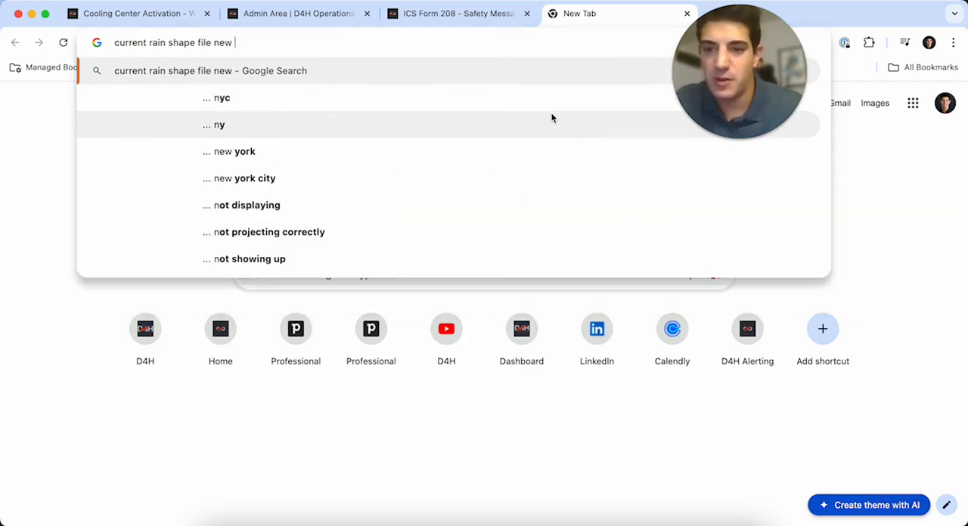
pyautogui.write('york')
pyautogui.press('Return')
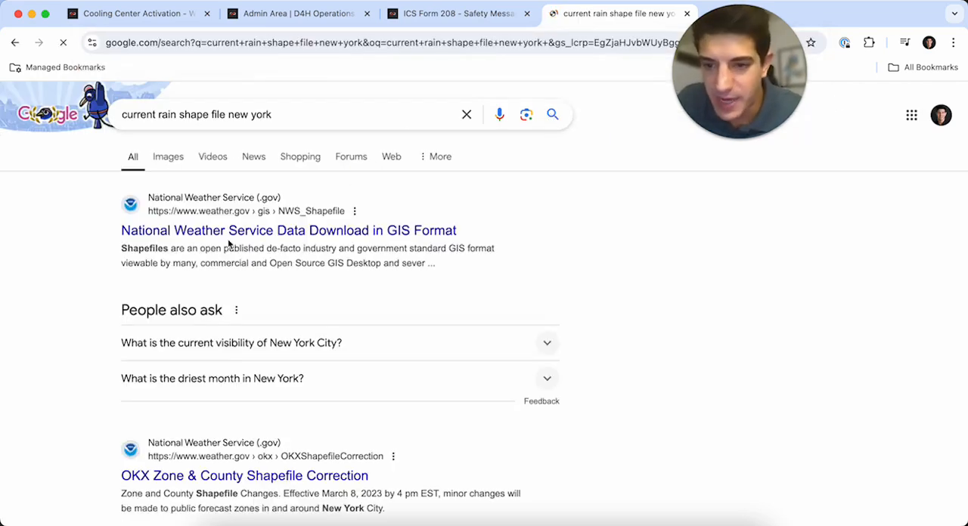
# - Open the National Weather Service Data Download in GIS Format page and look through its weather datasets
pyautogui.click(239, 229)
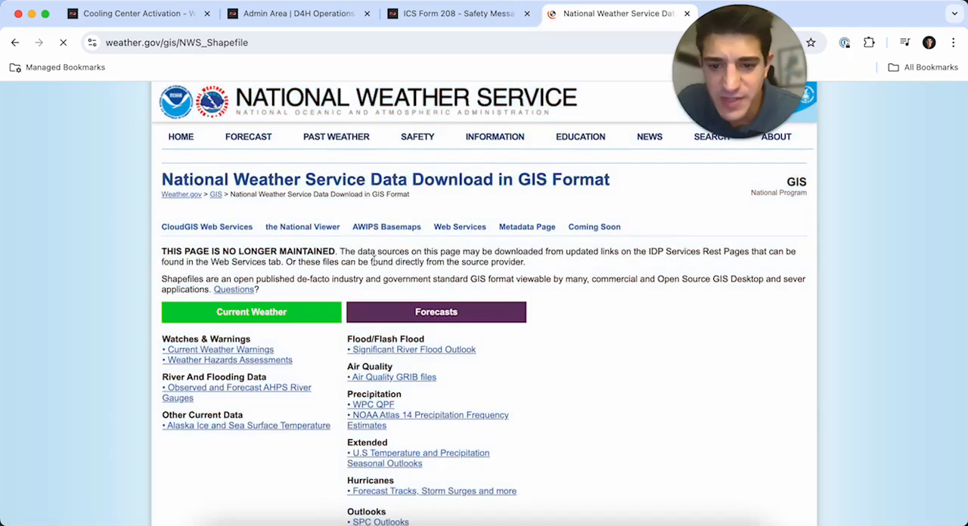
pyautogui.scroll(-3, 375, 264)
pyautogui.scroll(-4, 376, 264)
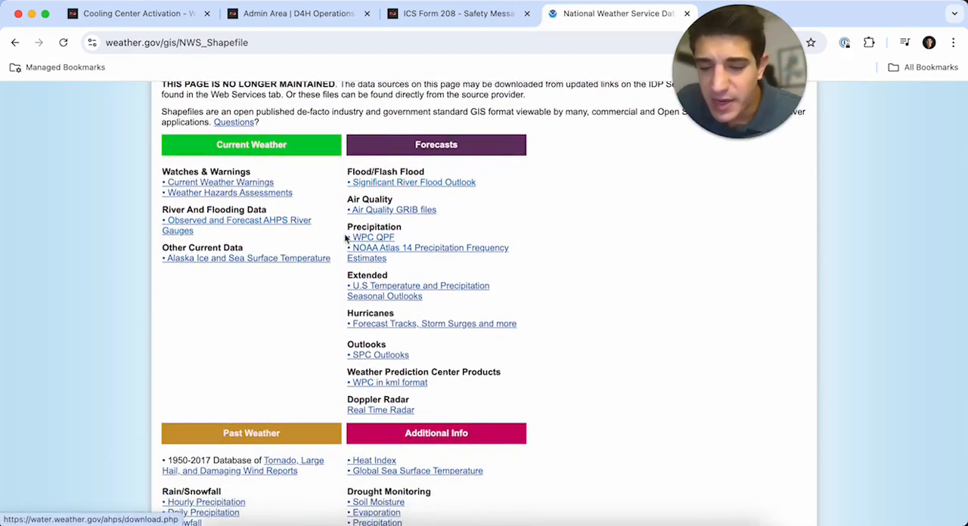
pyautogui.scroll(-5, 345, 239)
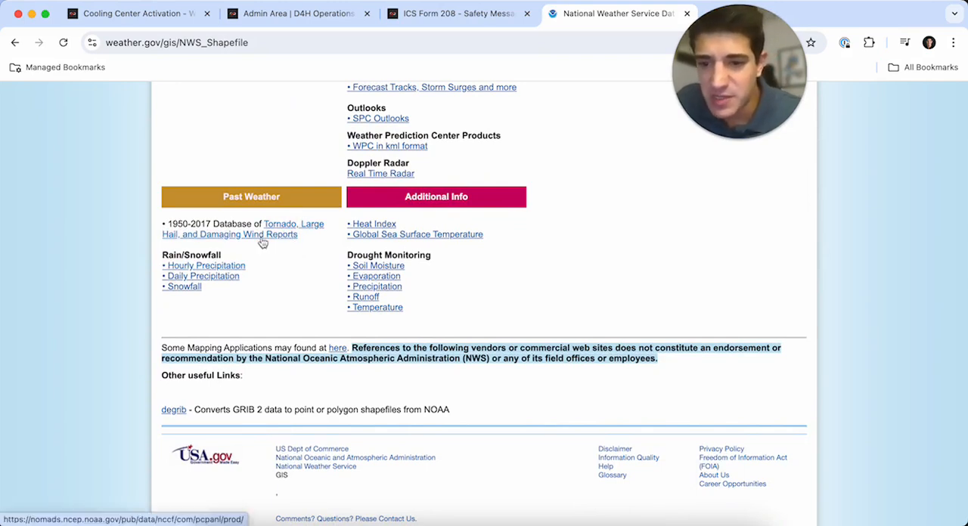
# - Follow the tornado, hail and damaging wind reports to the Storm Prediction Center's severe weather database and examine its CSV files
pyautogui.click(268, 235)
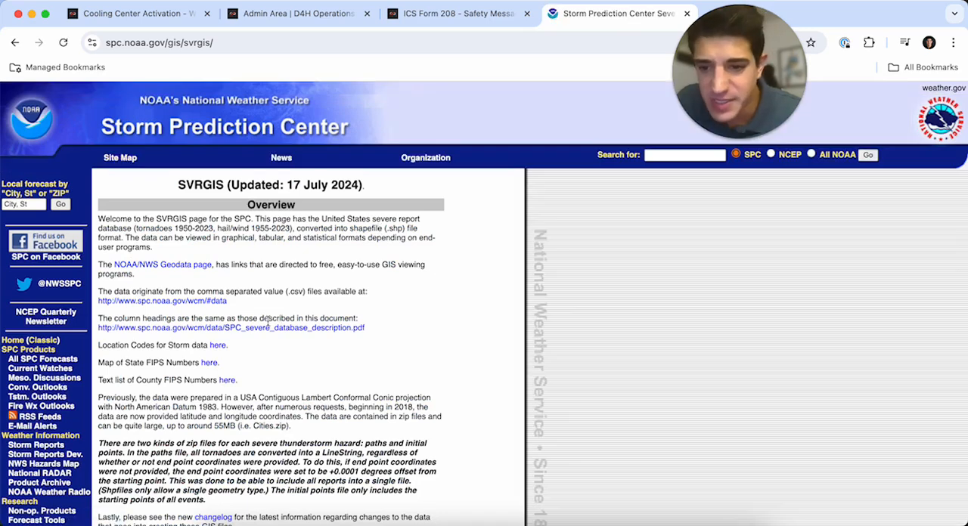
pyautogui.scroll(-2, 281, 321)
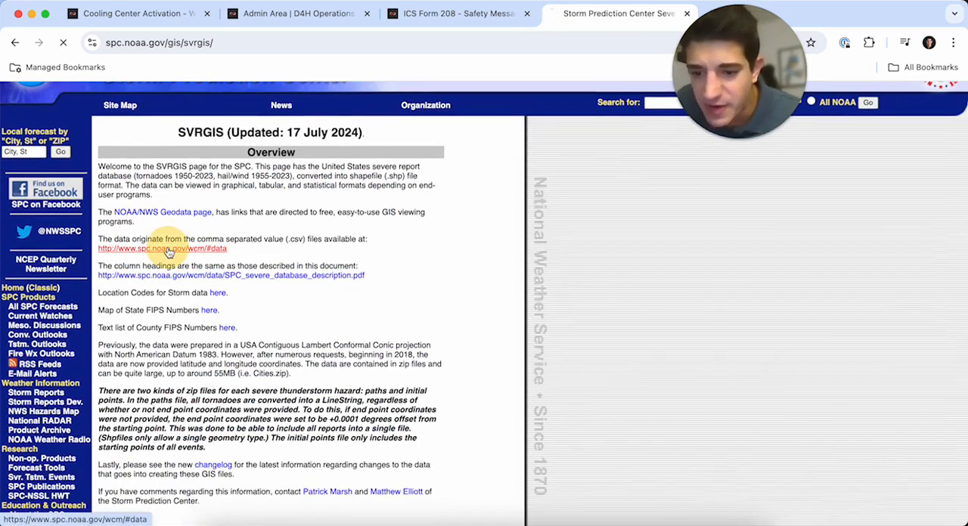
pyautogui.click(167, 250)
pyautogui.press('super+l')
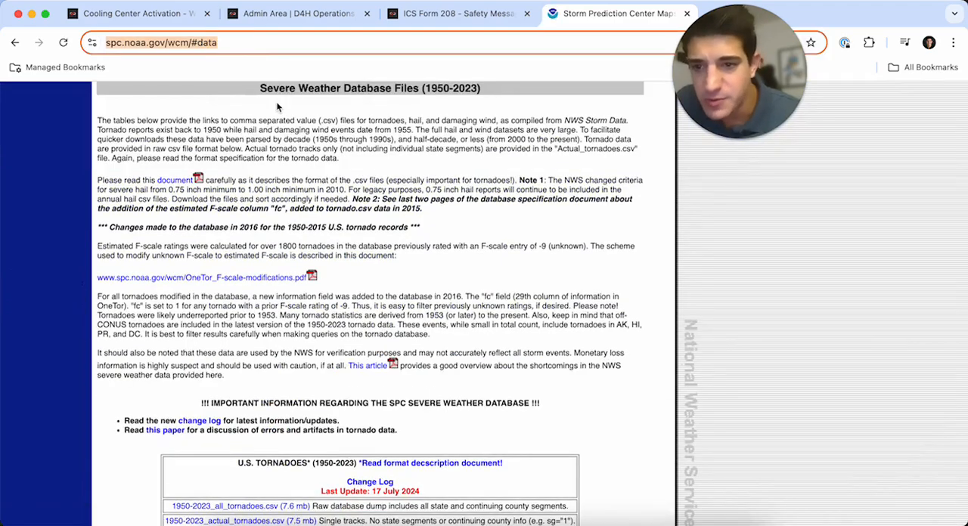
pyautogui.scroll(-10, 304, 370)
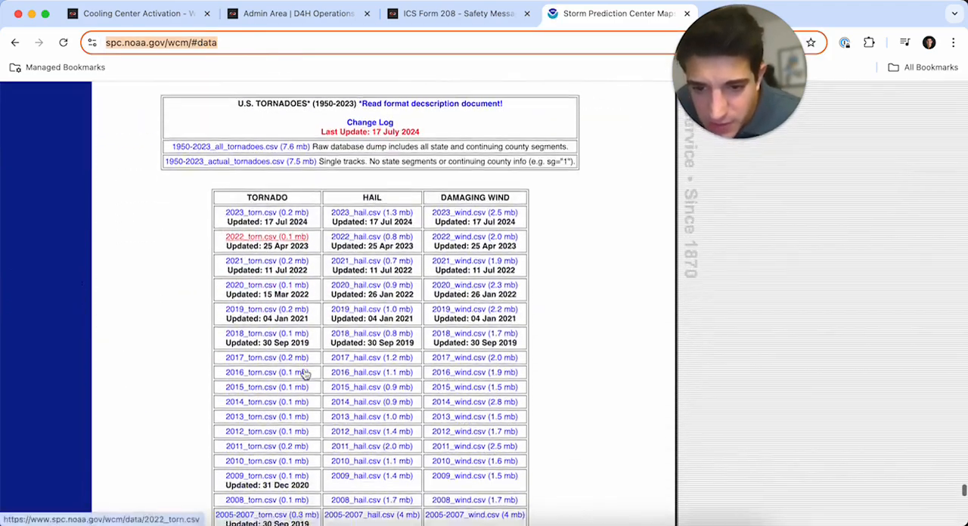
pyautogui.scroll(-1, 304, 374)
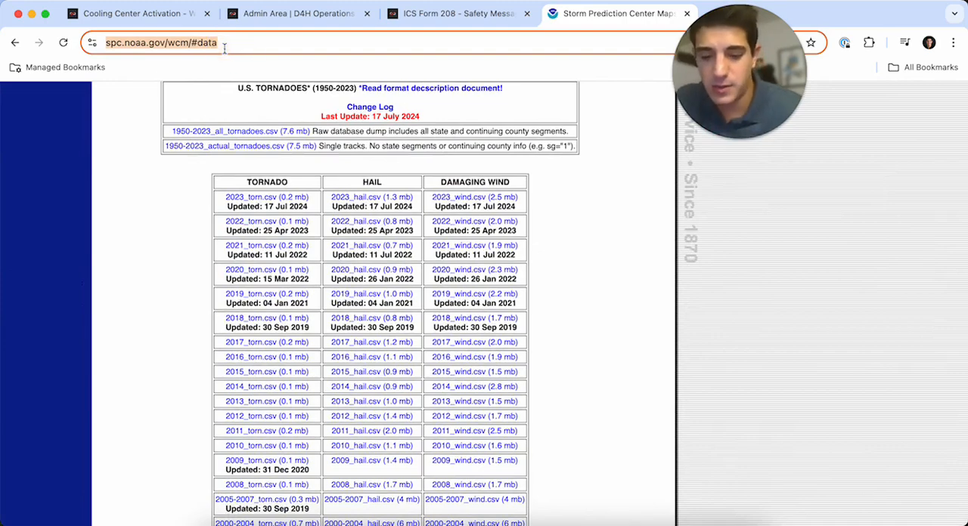
# - Search the web for "past storms nws shape file" and open the SPC GIS Shapefile/KML/KMZ Links page
pyautogui.write('past storms nws ')
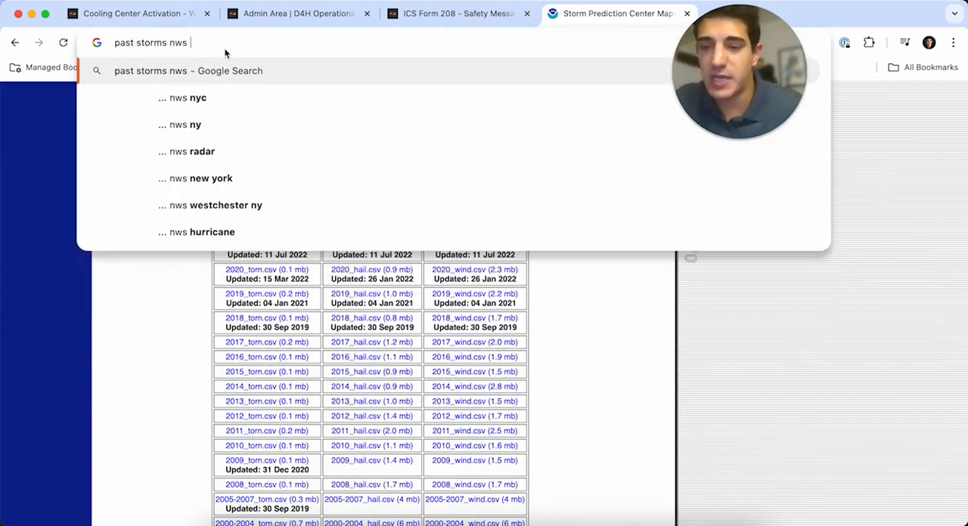
pyautogui.write('shape file')
pyautogui.press('Return')
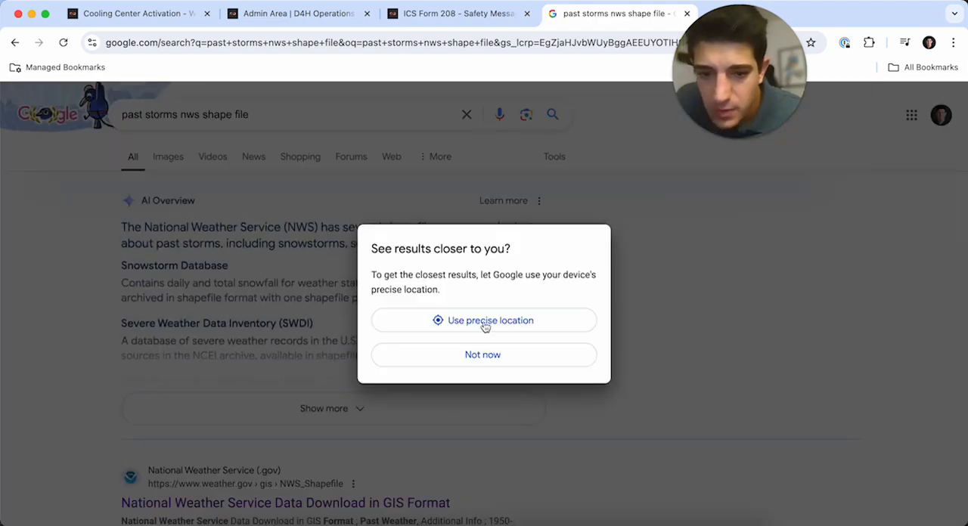
pyautogui.click(472, 361)
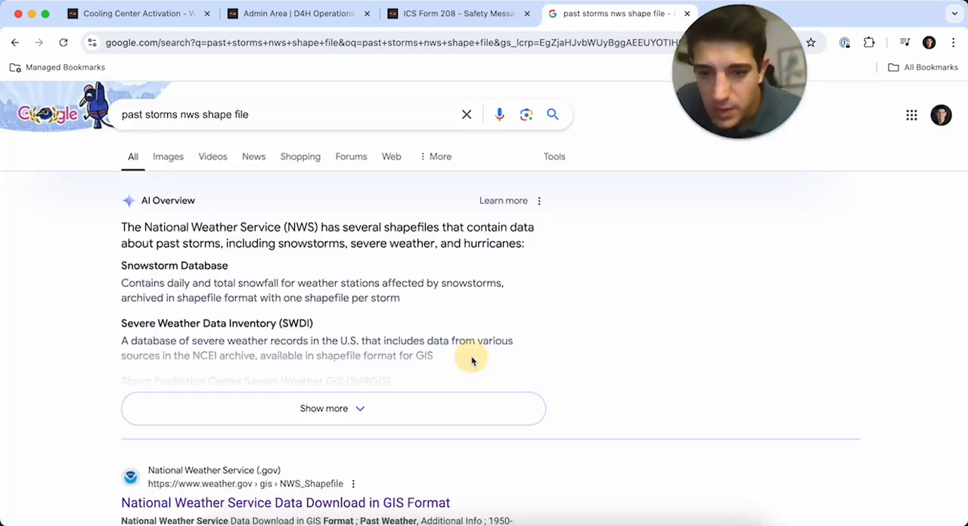
pyautogui.scroll(-5, 63, 392)
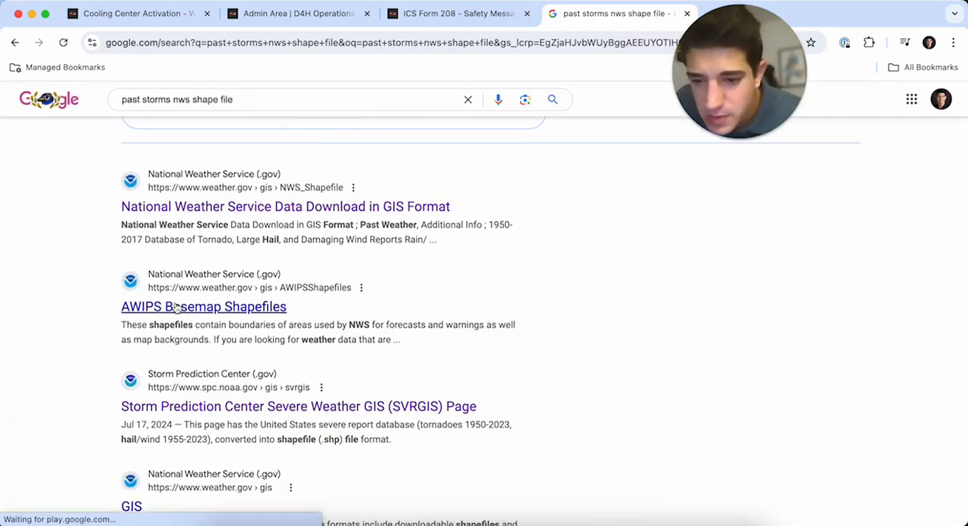
pyautogui.scroll(-2, 146, 319)
pyautogui.click(212, 423)
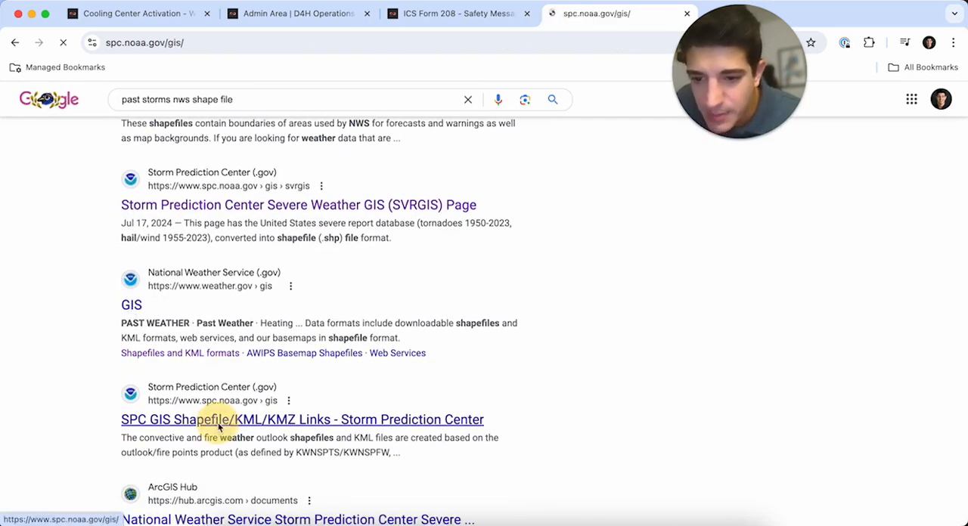
# - Download the Active Mesoscale Discussions KMZ and the Convective Outlooks KMZ bundle from the SPC Shapefile/KML Links table
pyautogui.scroll(-3, 351, 354)
pyautogui.scroll(-3, 352, 354)
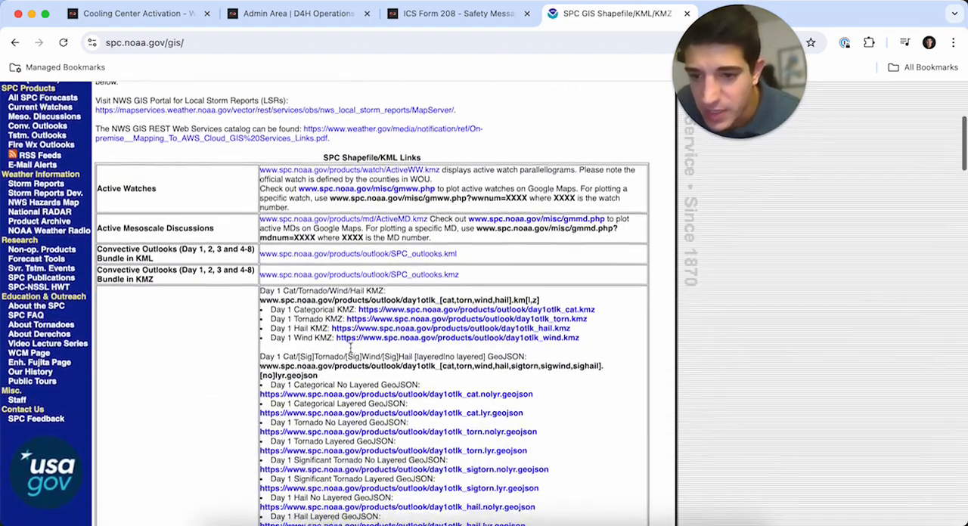
pyautogui.scroll(-15, 327, 329)
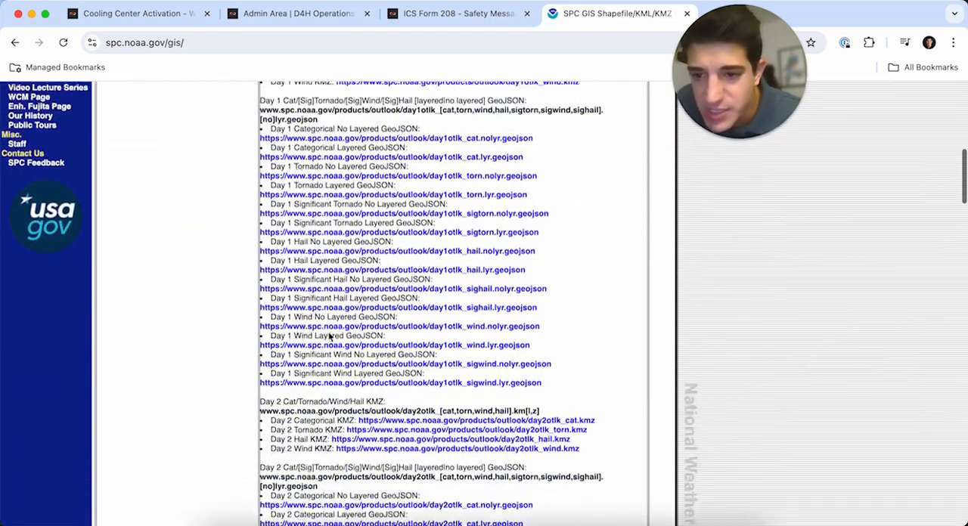
pyautogui.scroll(-15, 328, 333)
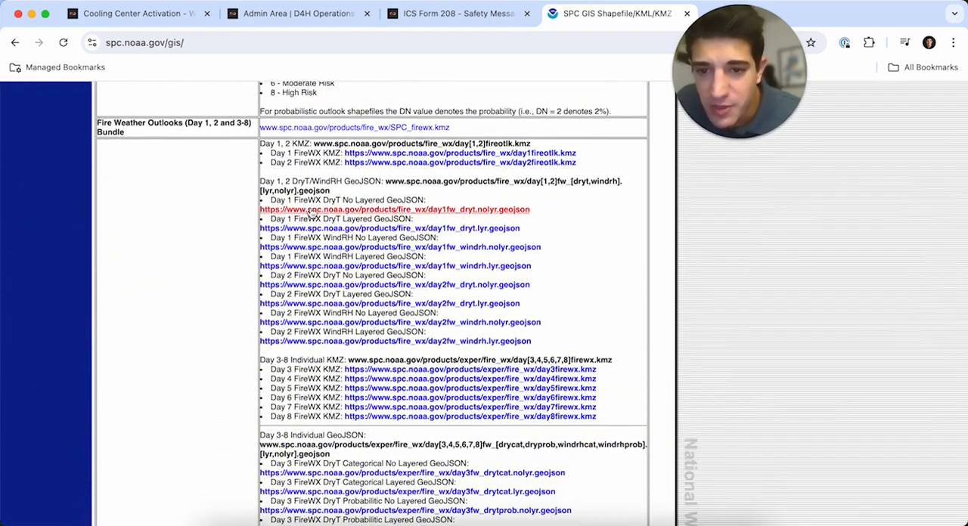
pyautogui.scroll(-20, 311, 207)
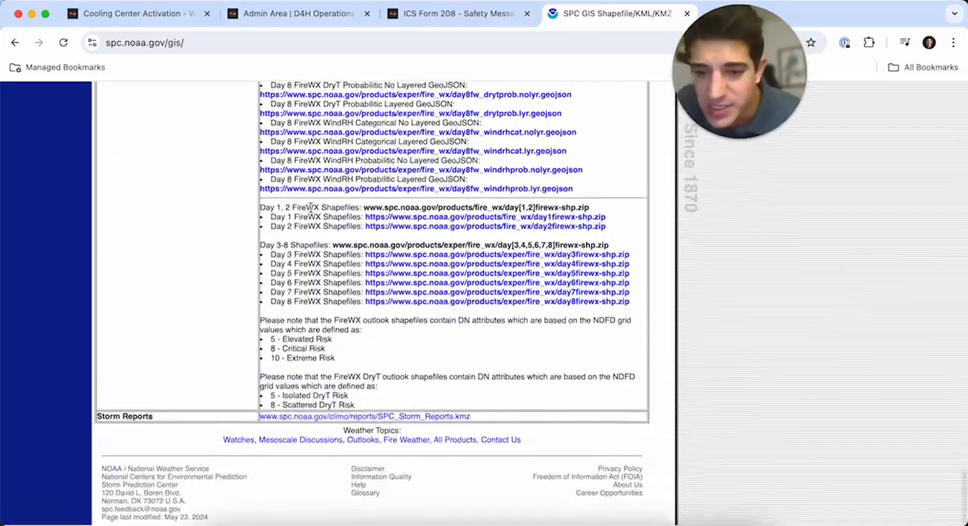
pyautogui.scroll(20, 312, 210)
pyautogui.scroll(-4, 352, 310)
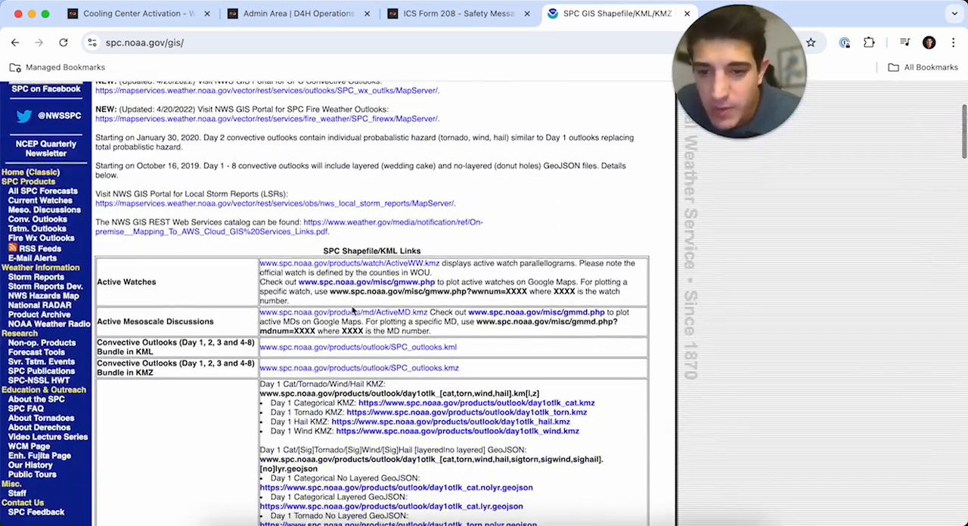
pyautogui.click(376, 313)
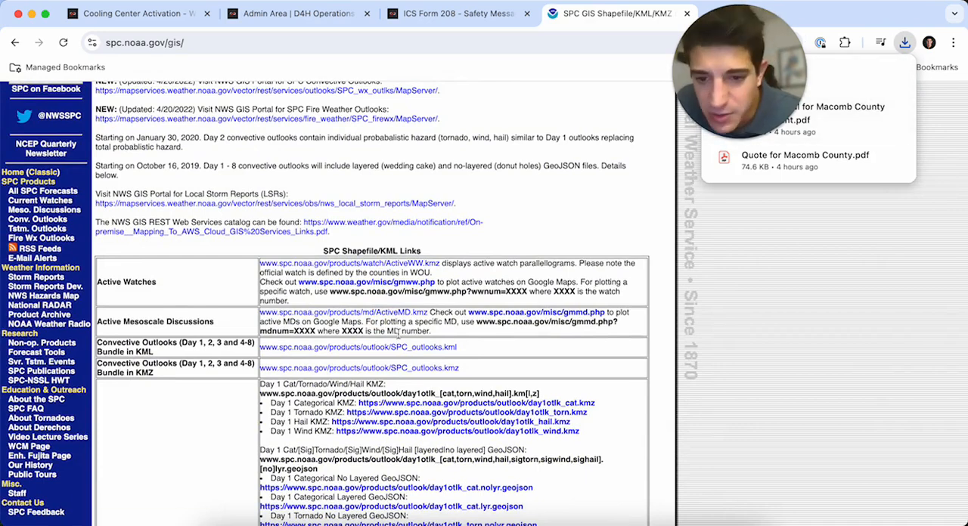
pyautogui.scroll(-2, 341, 333)
pyautogui.click(376, 283)
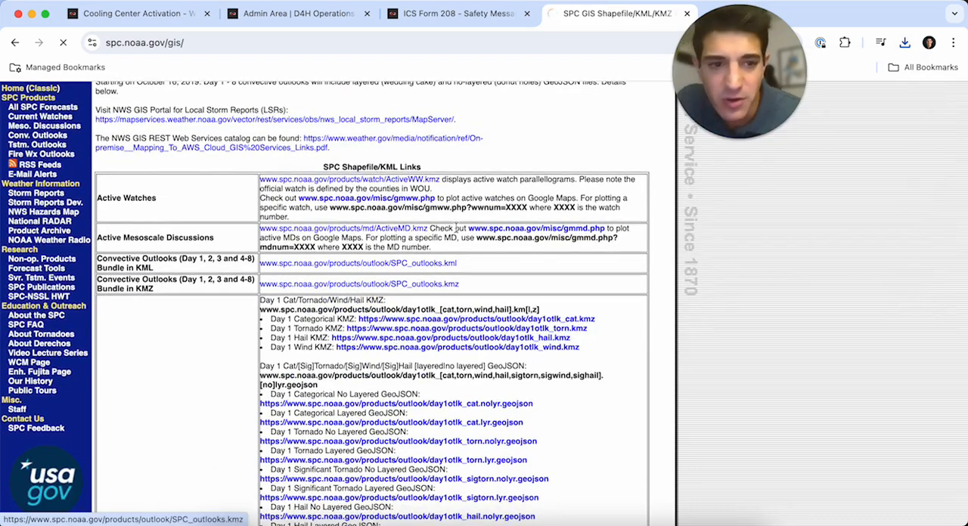
# - Return to the Cooling Center Activation map and import SPC_outlooks.kmz from the Downloads folder as a map layer
pyautogui.click(129, 13)
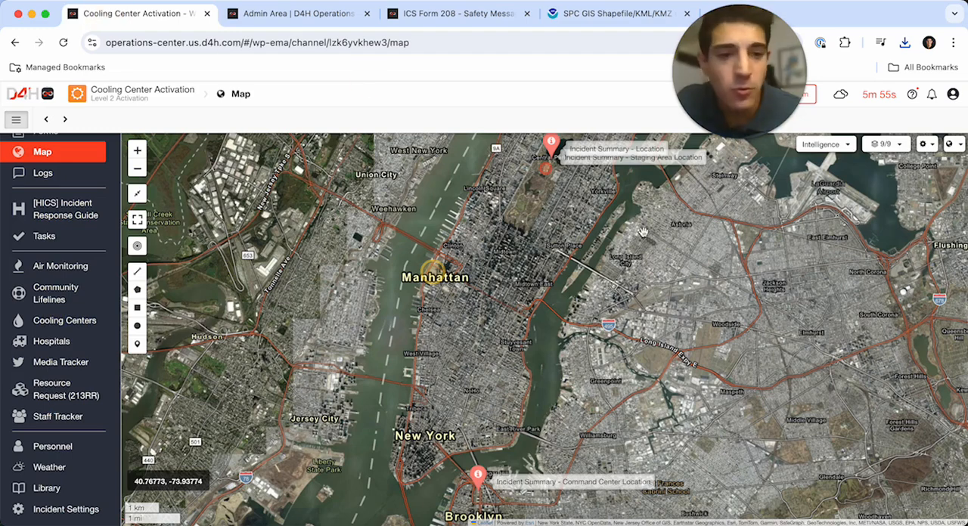
pyautogui.click(889, 144)
pyautogui.click(949, 144)
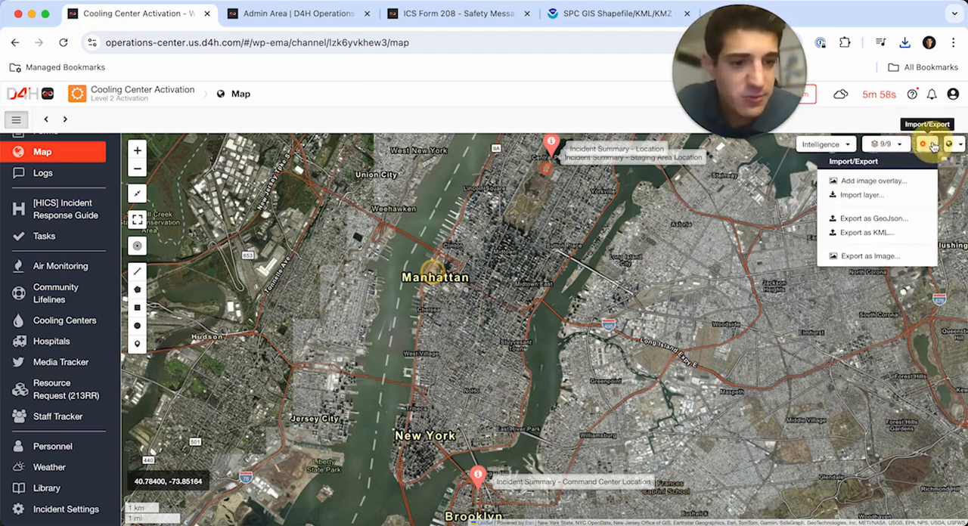
pyautogui.click(872, 198)
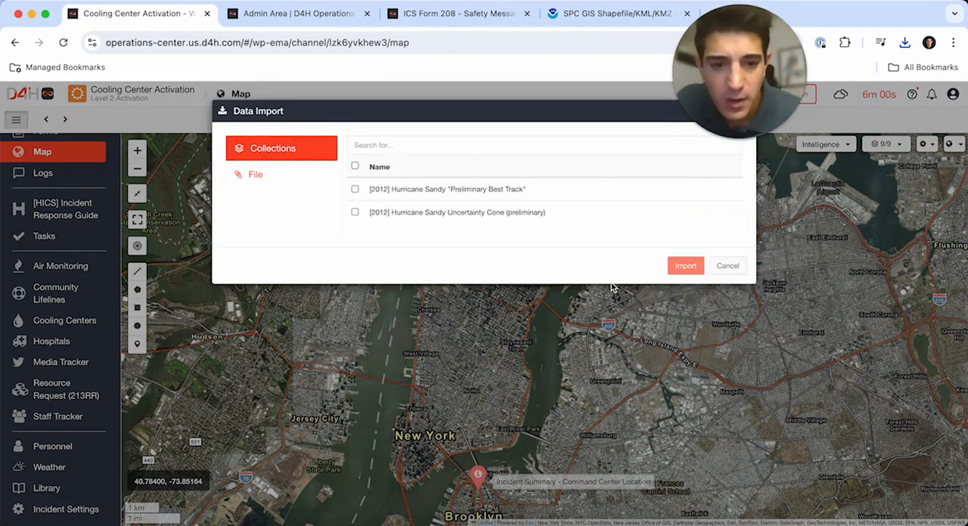
pyautogui.click(273, 172)
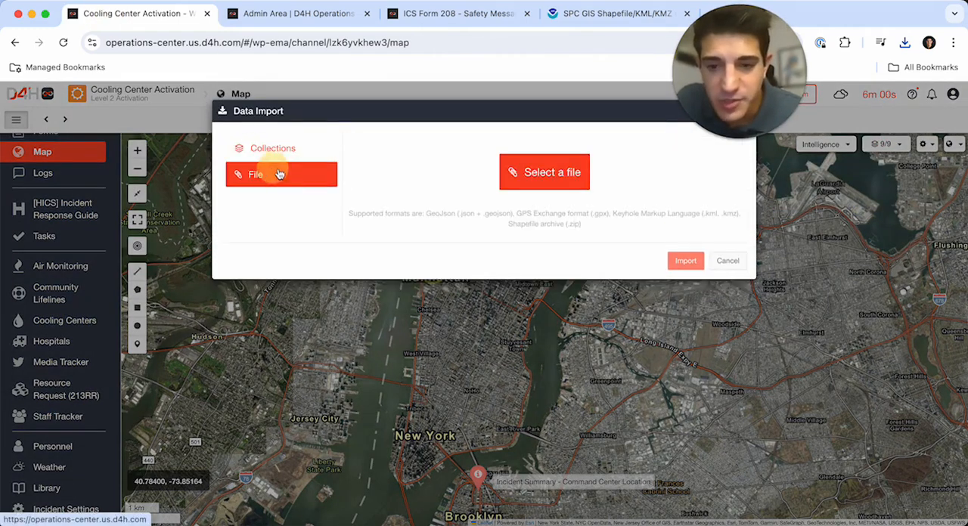
pyautogui.click(543, 174)
pyautogui.click(50, 219)
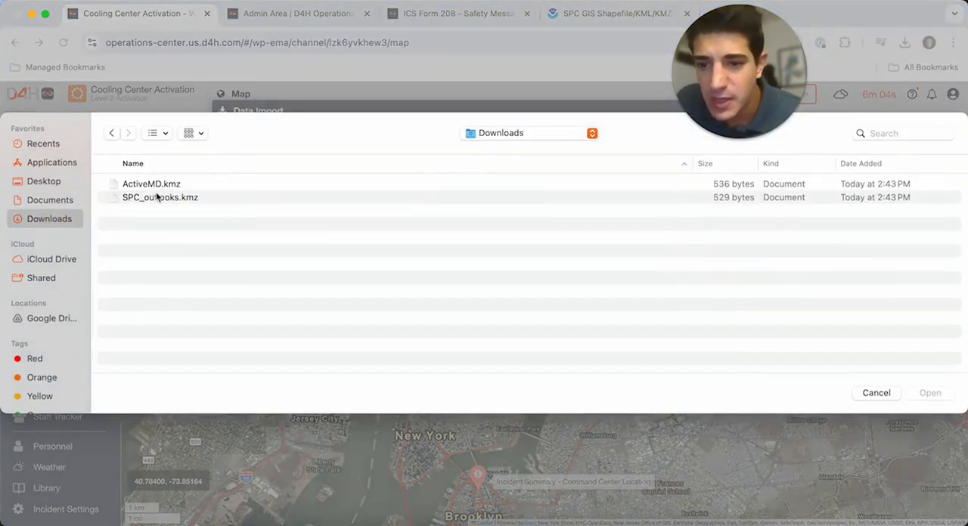
pyautogui.click(177, 185)
pyautogui.click(173, 197)
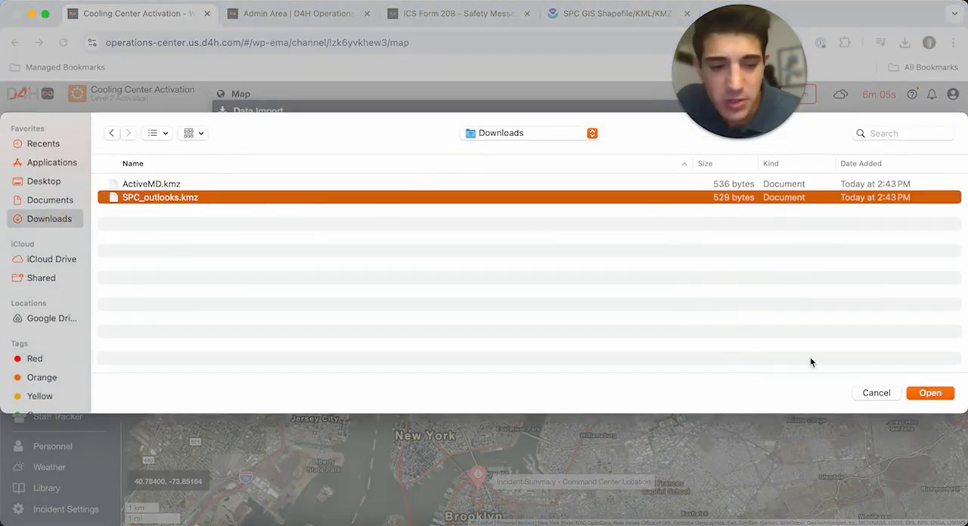
pyautogui.click(930, 393)
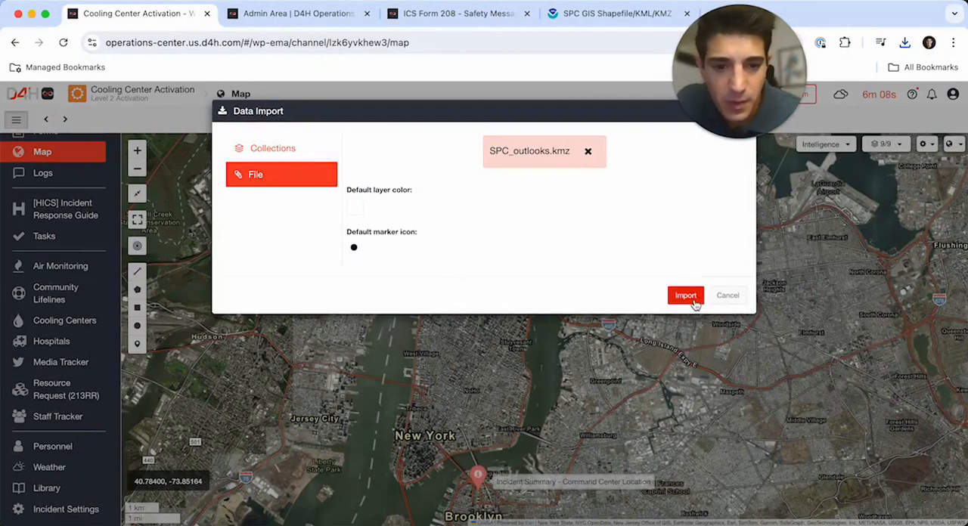
pyautogui.click(698, 300)
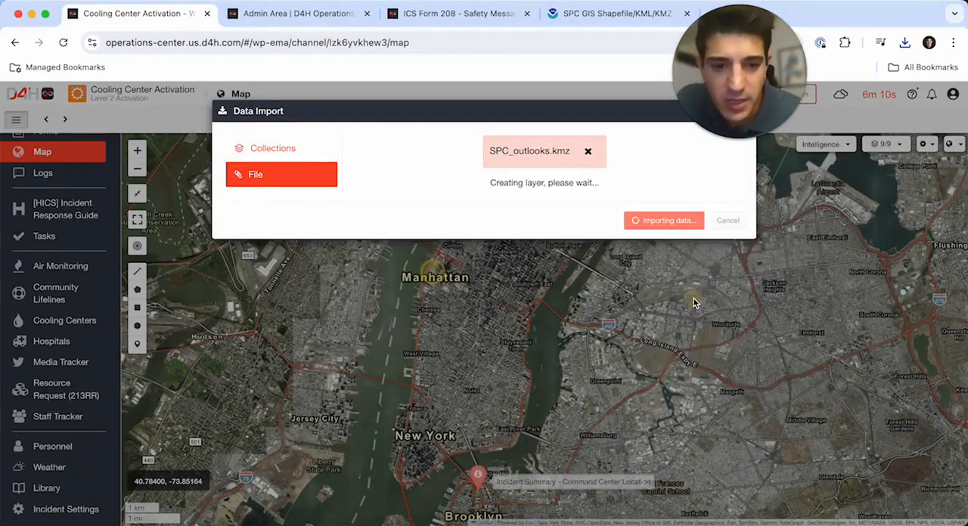
# - Check the map's layer list for the imported SPC_outlooks.kmz layer and look for its data around Manhattan
pyautogui.click(886, 145)
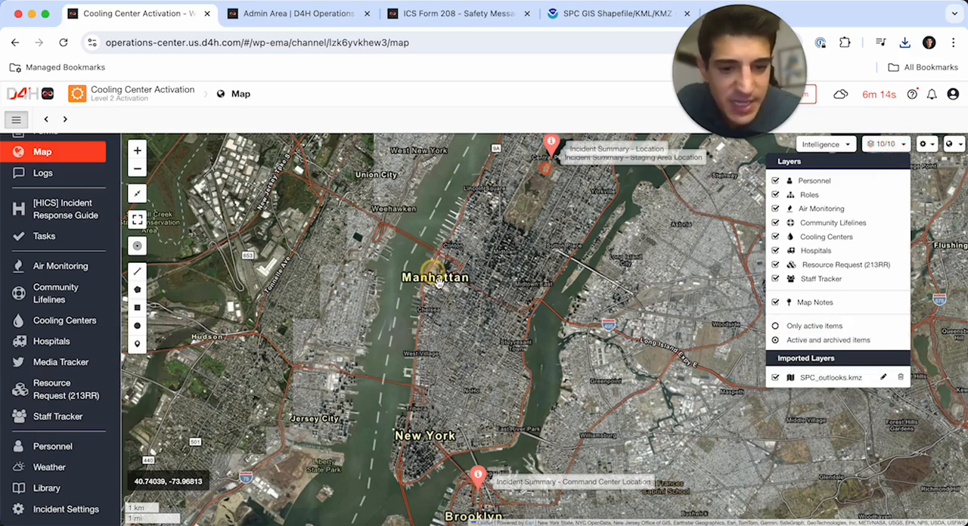
pyautogui.click(427, 230)
pyautogui.click(137, 194)
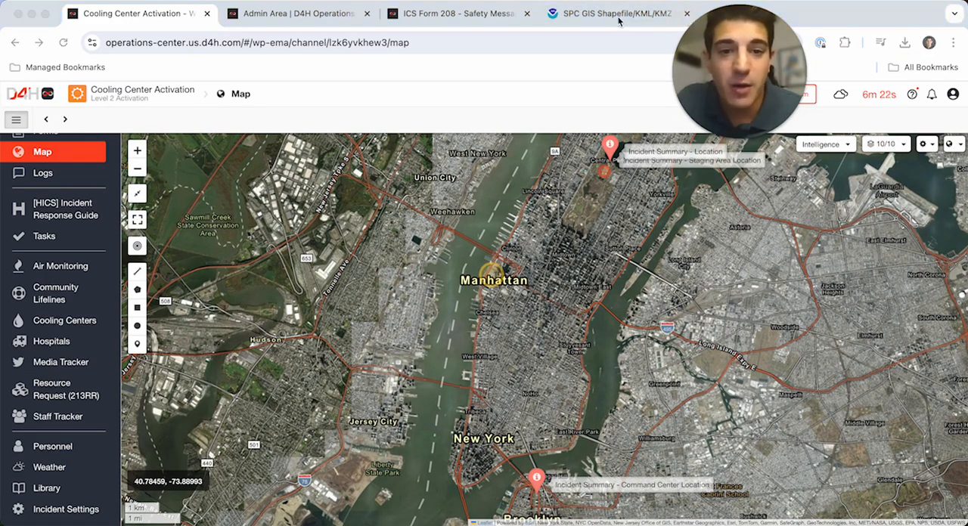
pyautogui.click(840, 22)
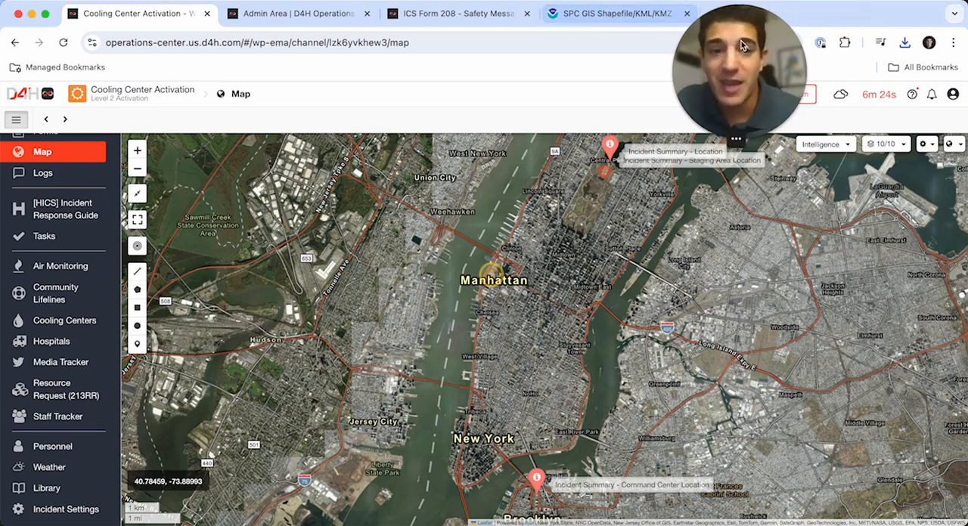
pyautogui.moveTo(742, 45); pyautogui.dragTo(774, 43)
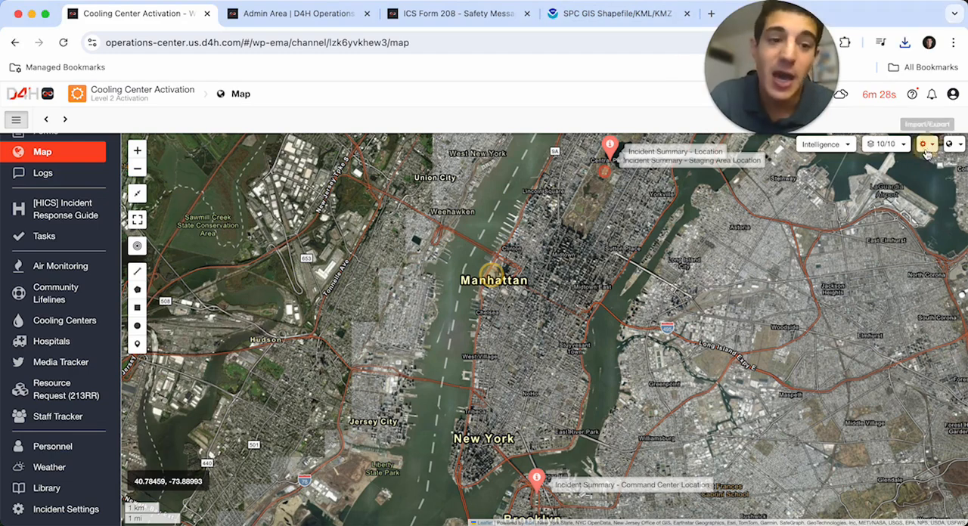
# - Import the Hurricane Sandy "Preliminary Best Track" and Uncertainty Cone (preliminary) collections and fit the map to their extent
pyautogui.click(925, 144)
pyautogui.click(871, 196)
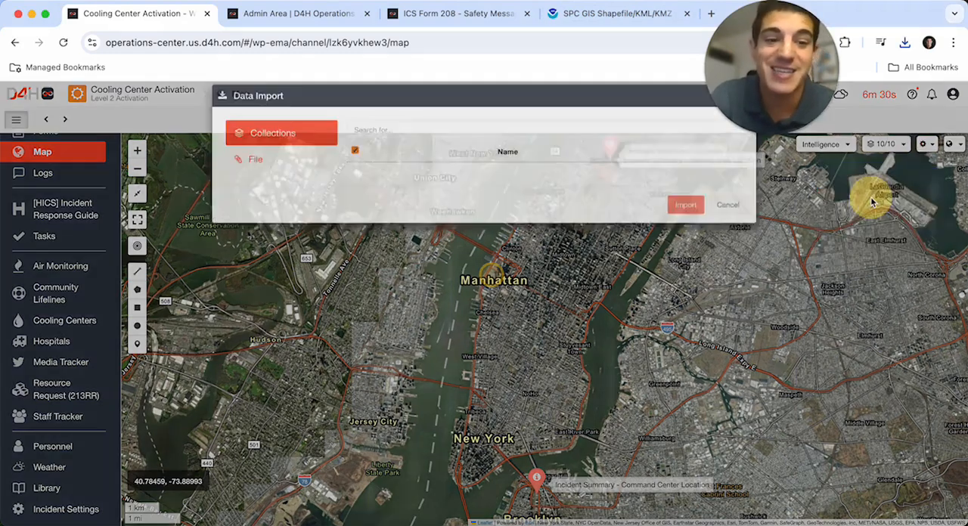
pyautogui.click(354, 192)
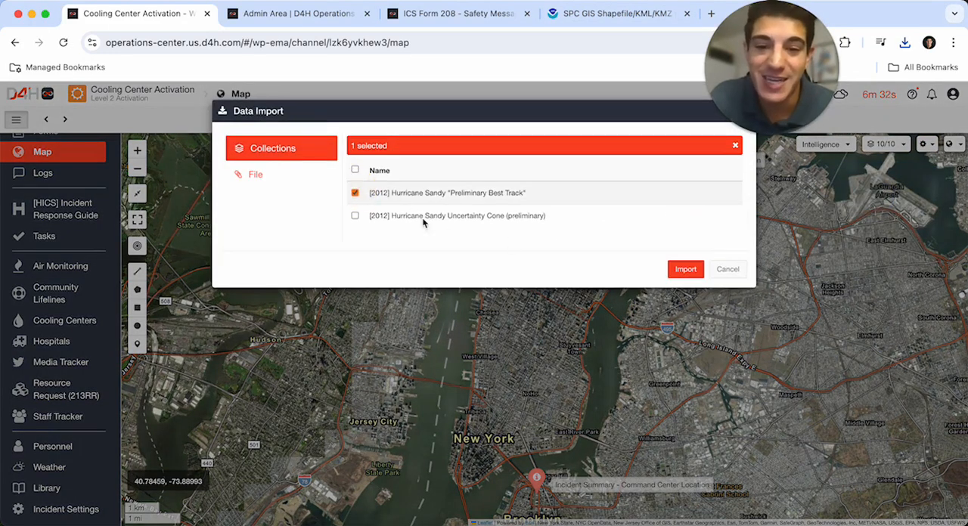
pyautogui.click(355, 216)
pyautogui.click(682, 269)
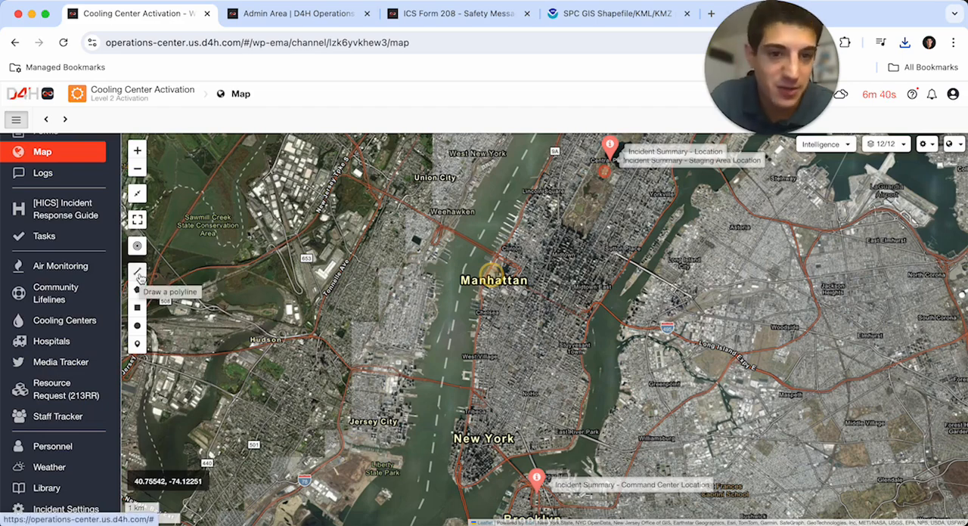
pyautogui.click(138, 276)
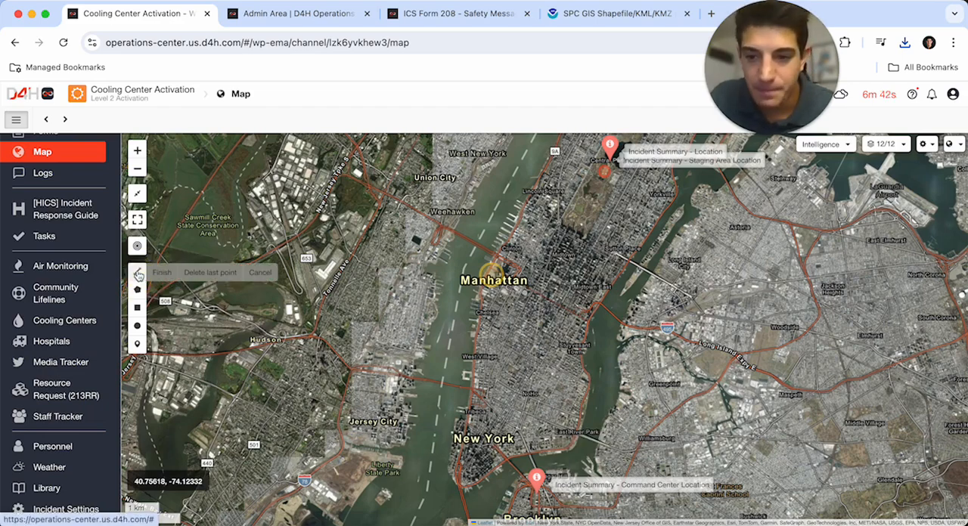
pyautogui.click(137, 196)
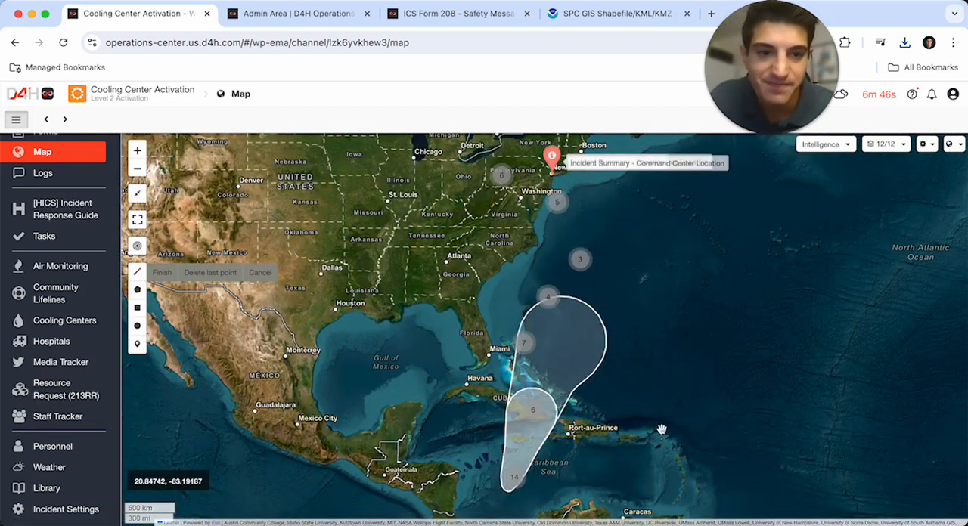
# - Hide the three imported layers on the map: SPC_outlooks.kmz, Hurricane Sandy "Preliminary Best Track" and Hurricane Sandy Uncertainty Cone
pyautogui.click(883, 143)
pyautogui.click(927, 143)
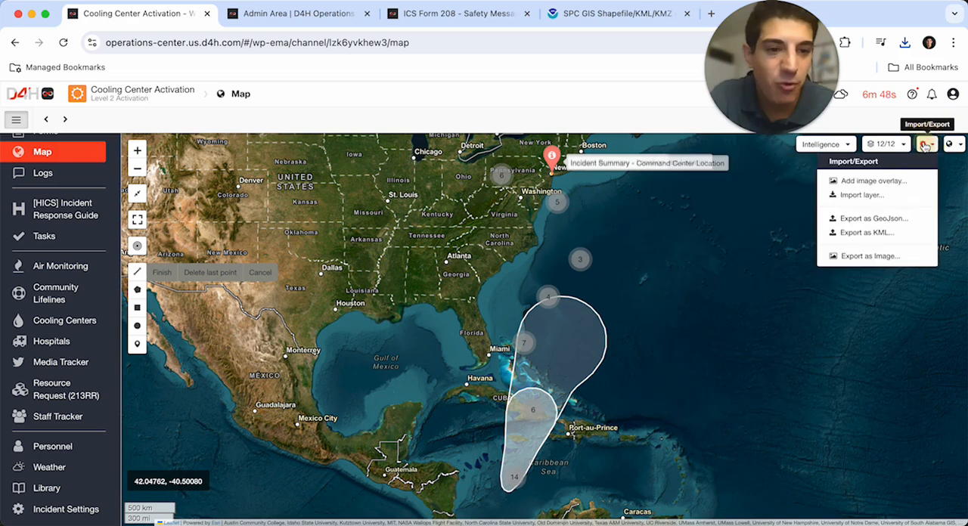
pyautogui.click(887, 144)
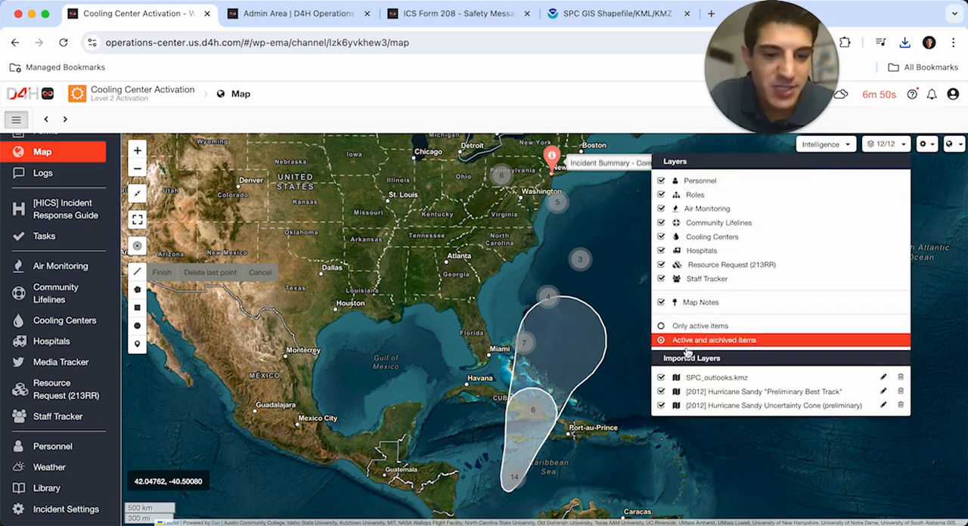
pyautogui.click(661, 377)
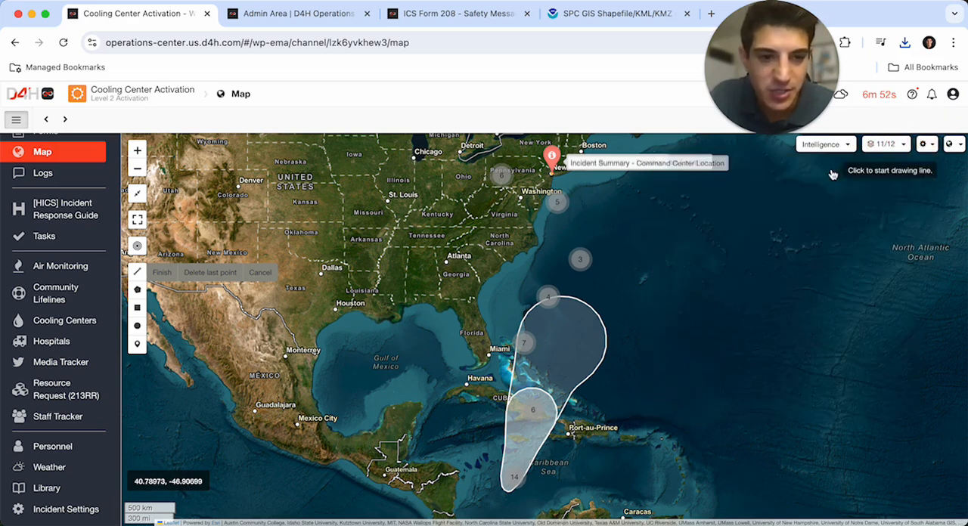
pyautogui.click(890, 145)
pyautogui.click(662, 391)
pyautogui.click(886, 143)
pyautogui.click(661, 405)
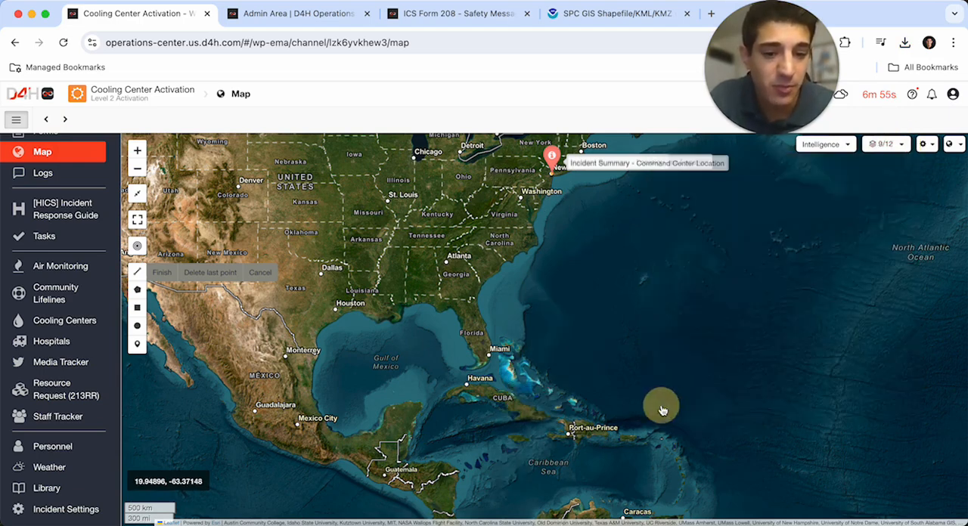
# - Bring the map back to the New York City incident locations and open the Air Monitoring board
pyautogui.click(136, 193)
pyautogui.moveTo(786, 262); pyautogui.dragTo(566, 410)
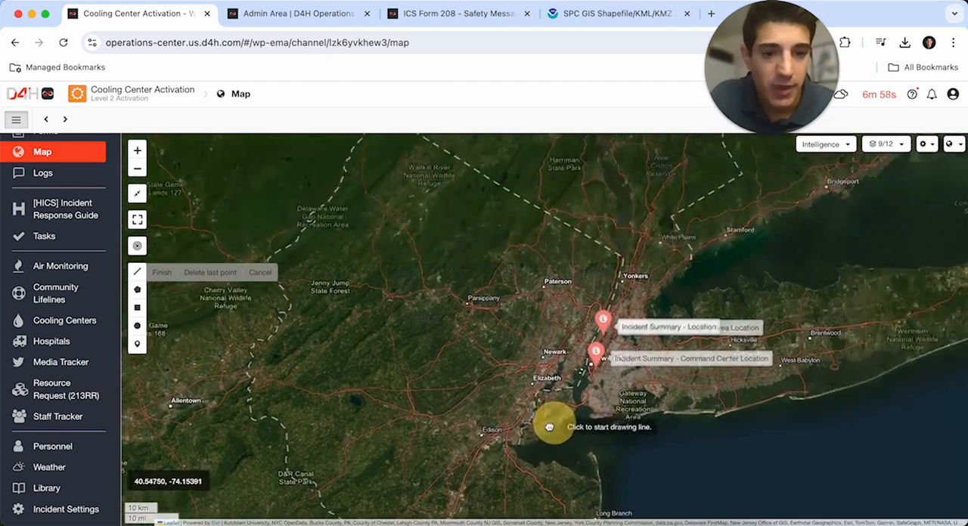
pyautogui.click(137, 193)
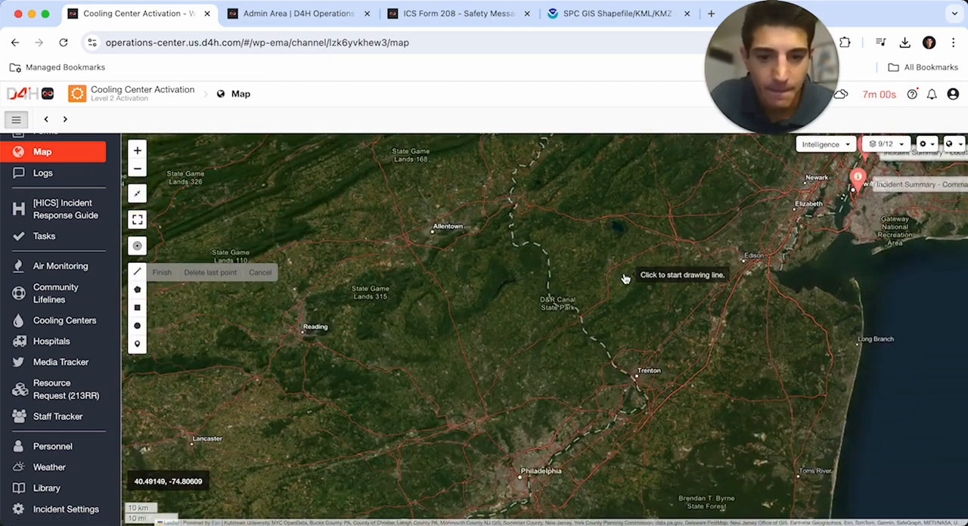
pyautogui.moveTo(703, 310); pyautogui.dragTo(353, 425)
pyautogui.click(137, 151)
pyautogui.click(137, 150)
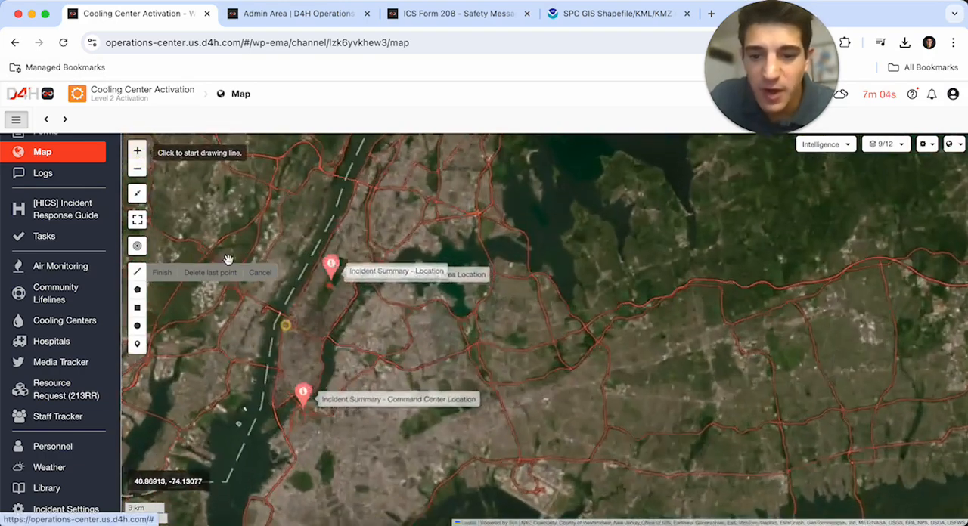
pyautogui.moveTo(299, 359); pyautogui.dragTo(428, 340)
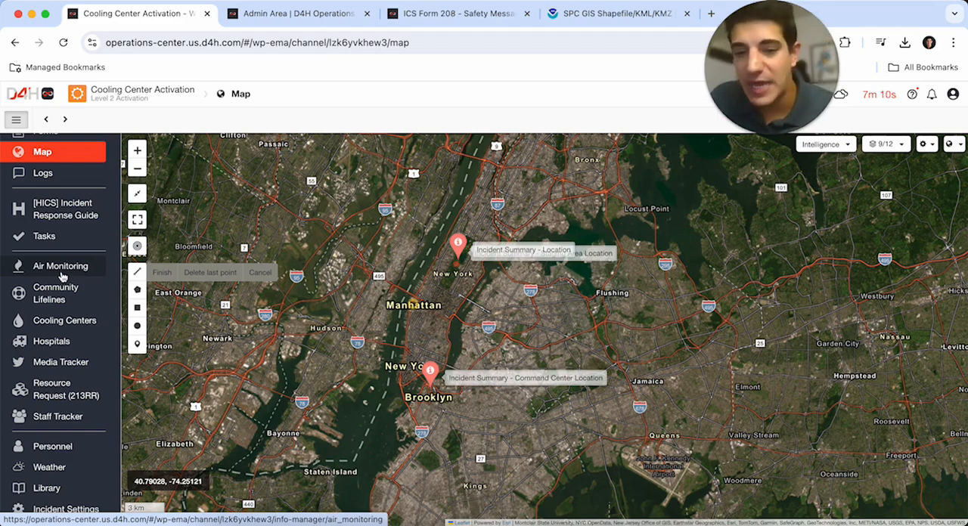
pyautogui.click(60, 269)
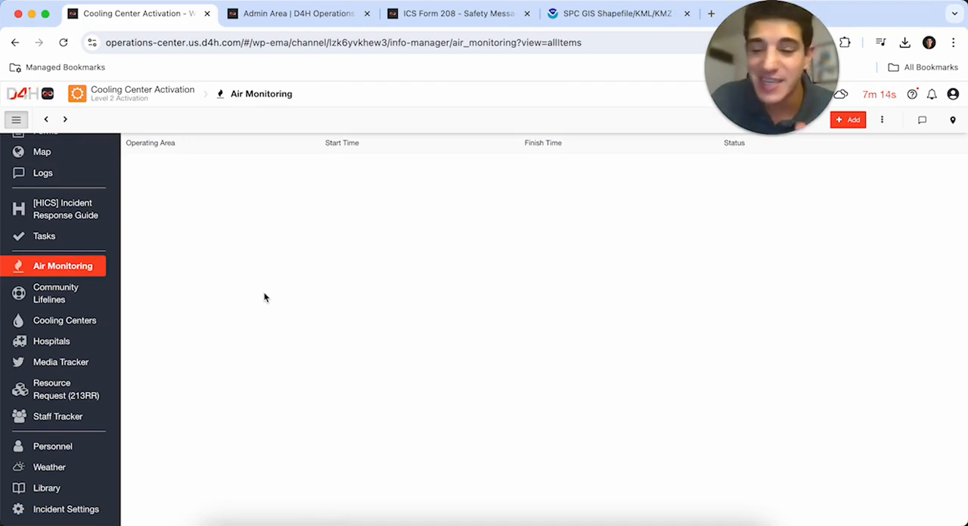
# - Close the SPC GIS page, search the web for "d4h extension packs" and look through the packs listed in the Help Center's Extension Packs article
pyautogui.click(686, 14)
pyautogui.press('super+t')
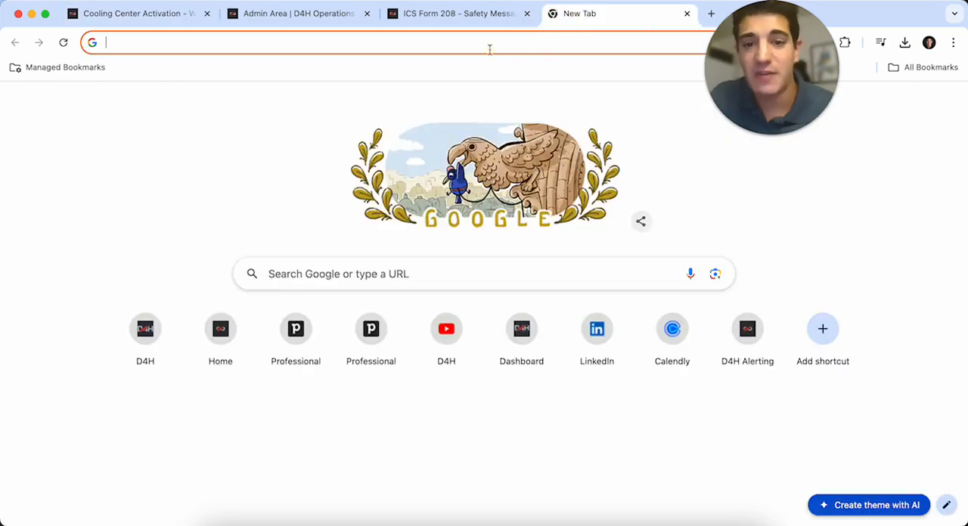
pyautogui.write('d4h te')
pyautogui.press('BackSpace')
pyautogui.press('BackSpace')
pyautogui.press('BackSpace')
pyautogui.write('extension pa')
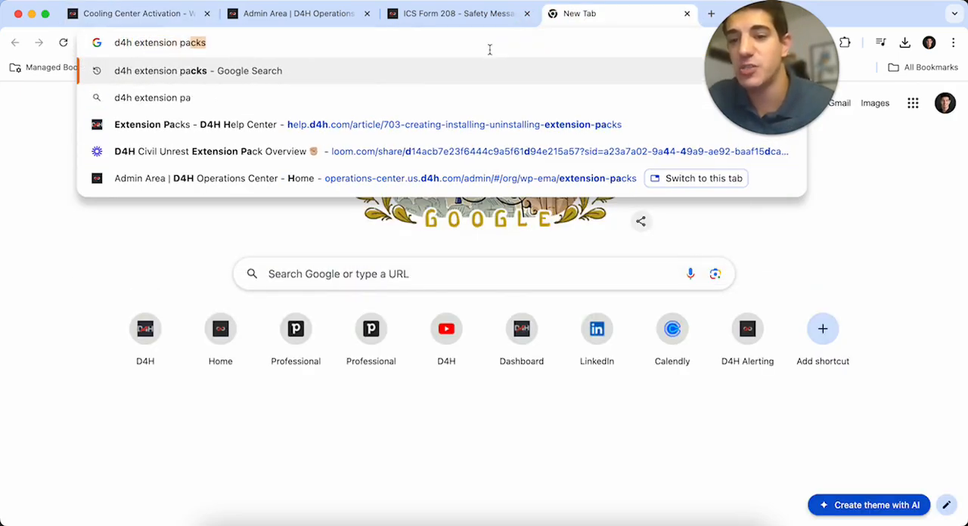
pyautogui.press('Return')
pyautogui.click(465, 239)
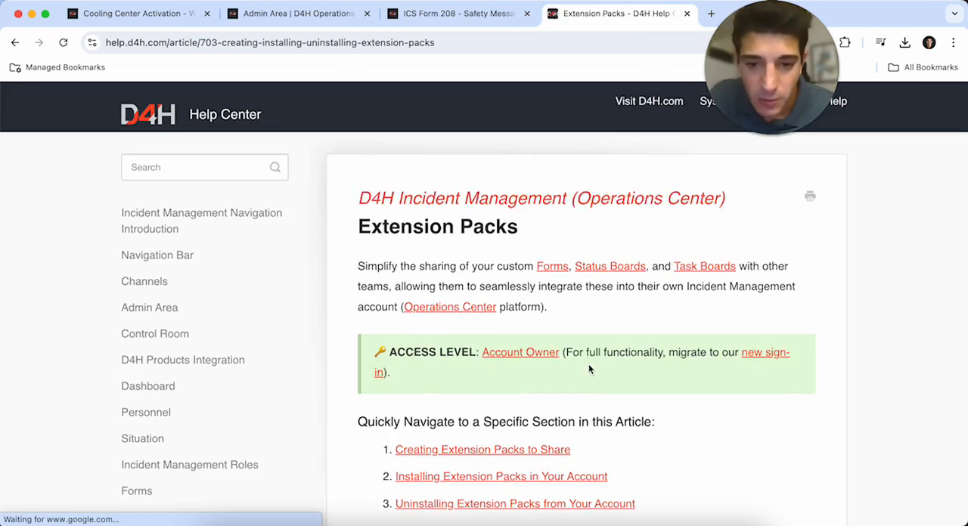
pyautogui.scroll(-20, 588, 363)
pyautogui.scroll(5, 589, 365)
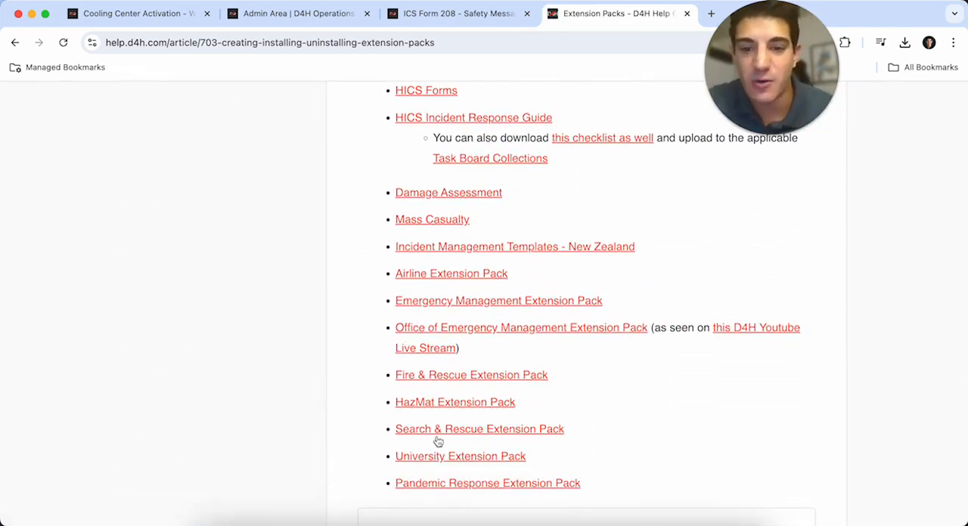
# - Return to the incident, add a blank Air Monitoring entry under its default name and open it beside the map
pyautogui.click(114, 13)
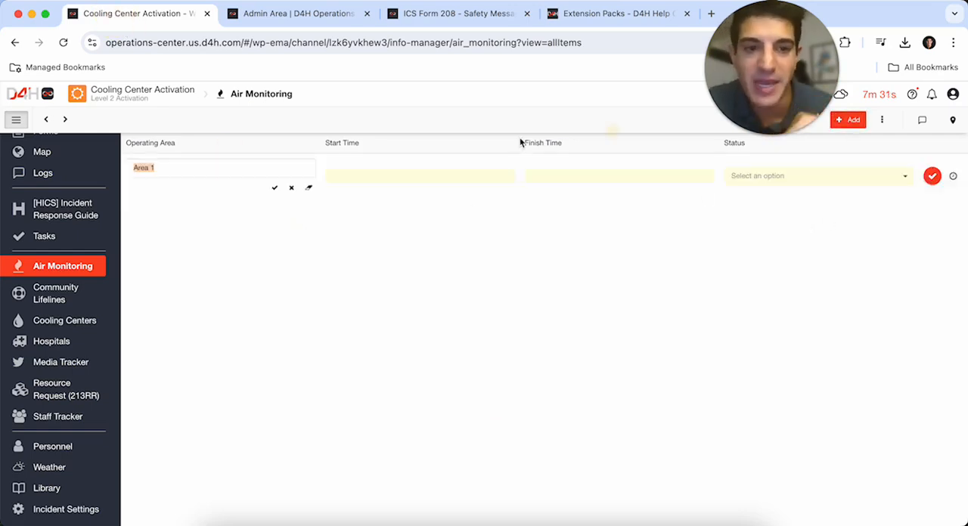
pyautogui.click(935, 183)
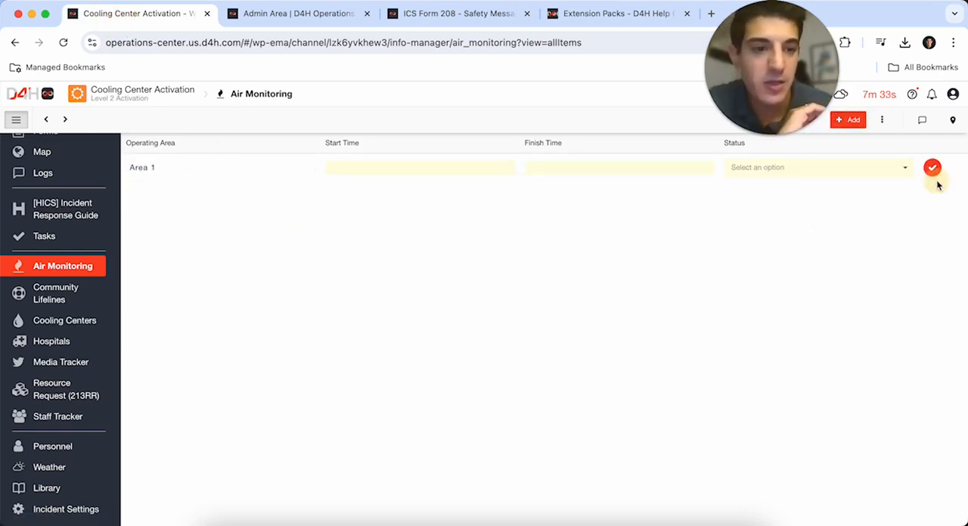
pyautogui.click(953, 121)
pyautogui.click(199, 169)
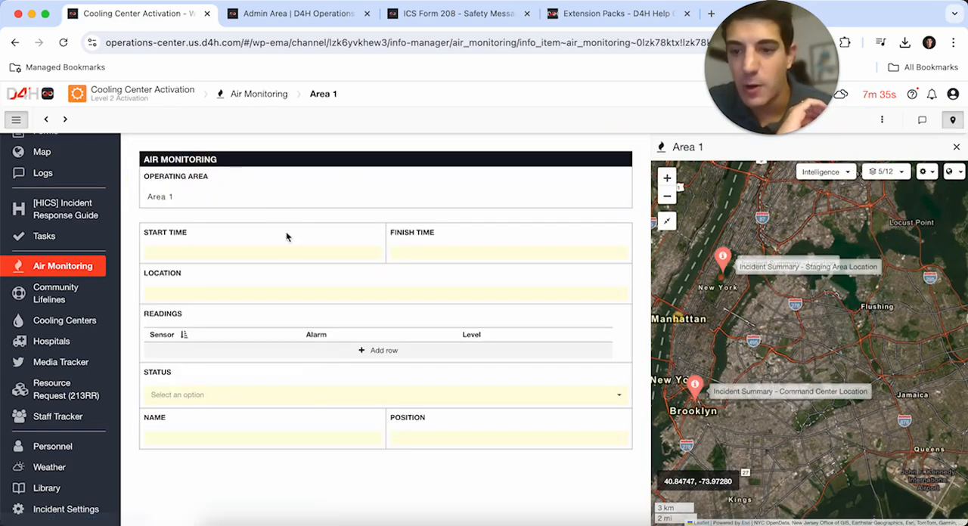
# - Name the operating area Pollution Alpha, set its start time to 15:00 on 08/07/2024 and leave the finish time empty
pyautogui.click(192, 203)
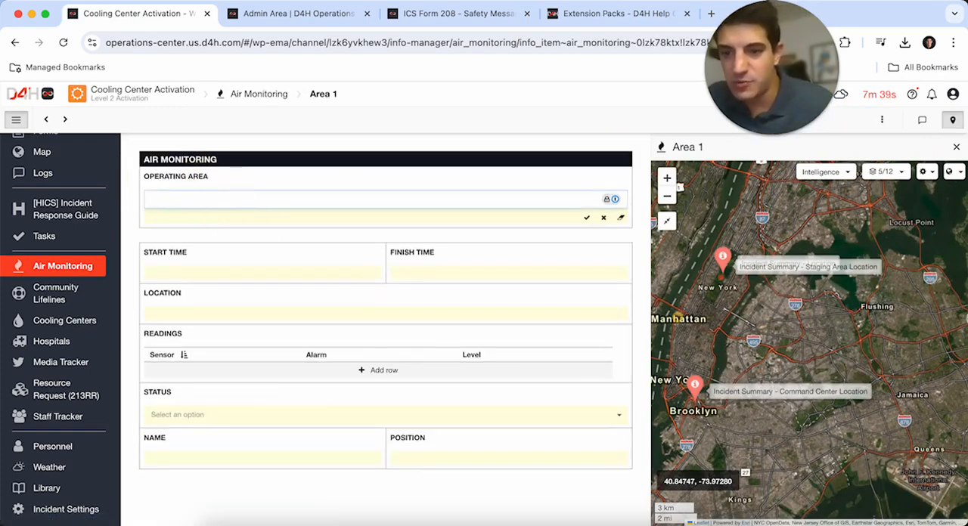
pyautogui.write('Pollution Alpha')
pyautogui.press('Tab')
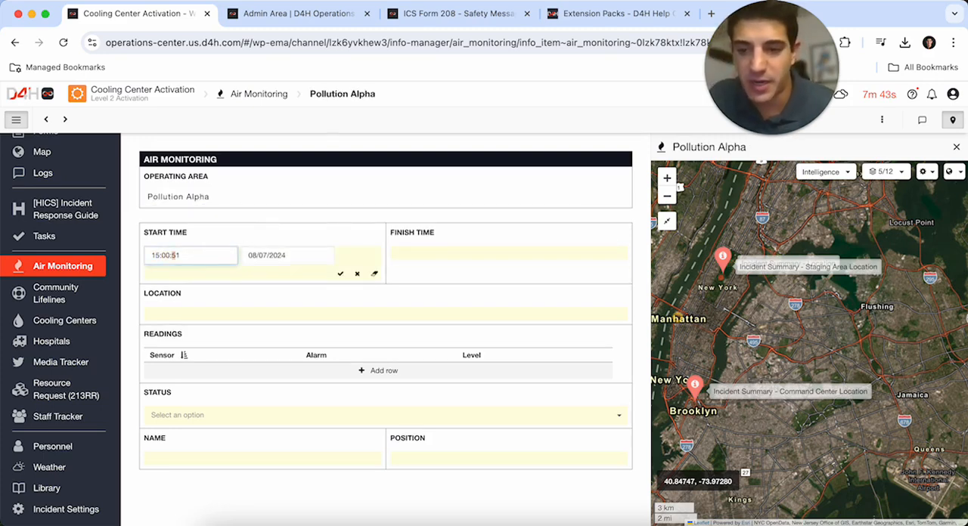
pyautogui.press('Tab')
pyautogui.click(449, 250)
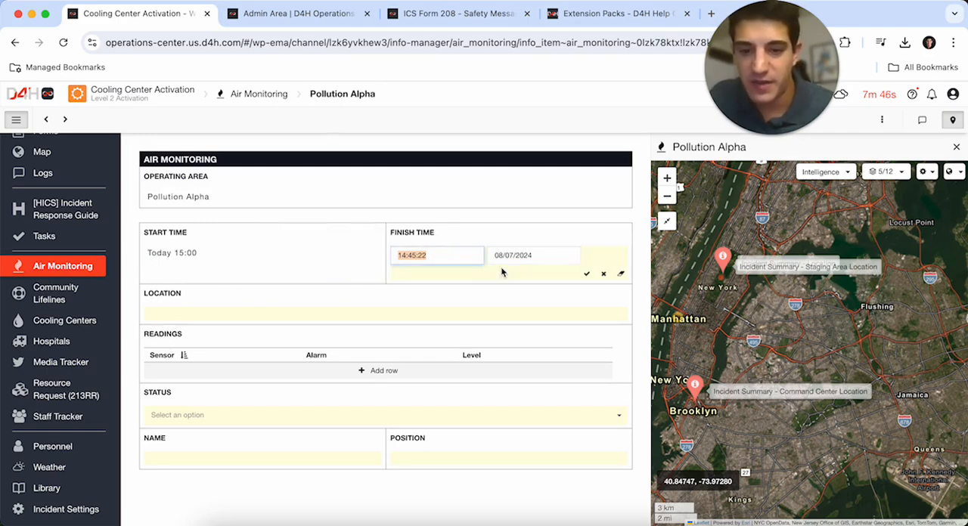
pyautogui.click(620, 273)
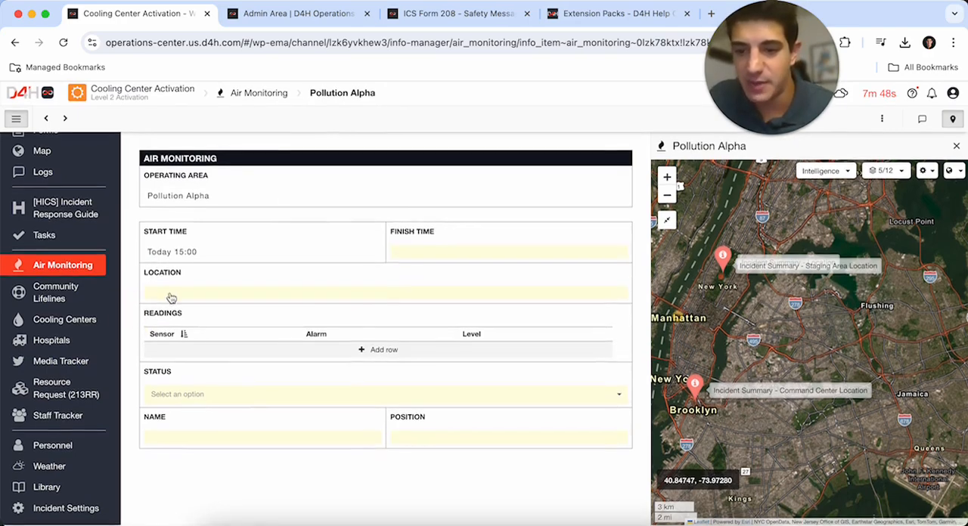
# - Set Pollution Alpha's location to FDR Drive beside the Harlem River in East Harlem, at 40.80090, -73.92989
pyautogui.click(159, 295)
pyautogui.moveTo(458, 214); pyautogui.dragTo(489, 302)
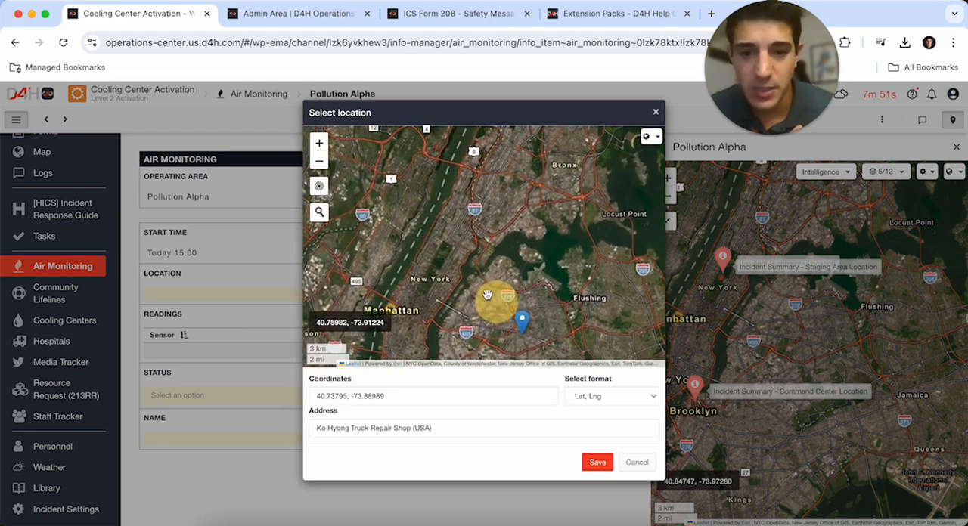
pyautogui.click(319, 143)
pyautogui.click(319, 144)
pyautogui.click(319, 143)
pyautogui.moveTo(487, 241); pyautogui.dragTo(465, 234)
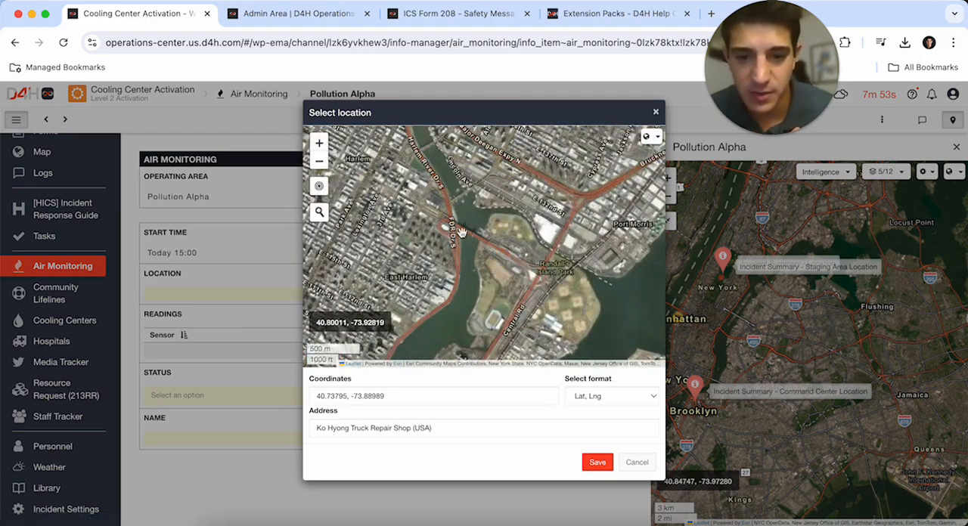
pyautogui.click(452, 226)
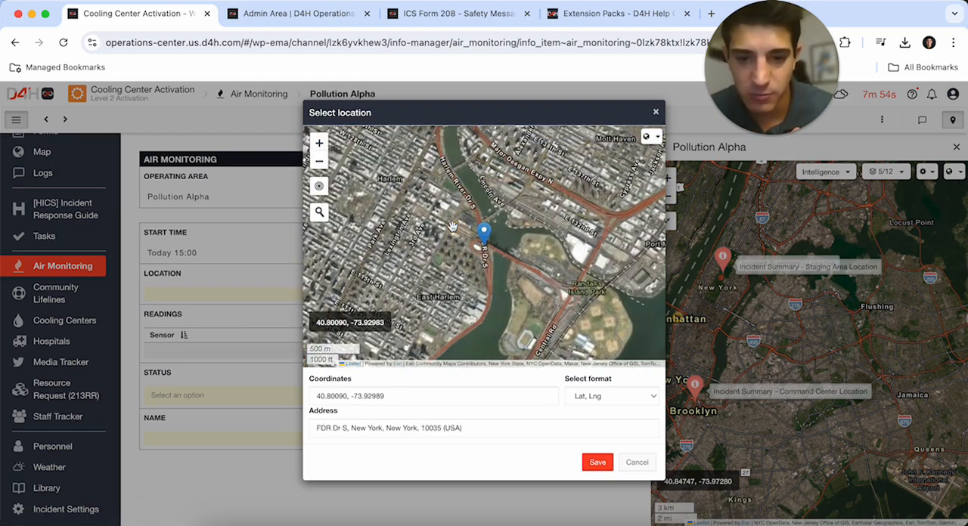
pyautogui.click(597, 460)
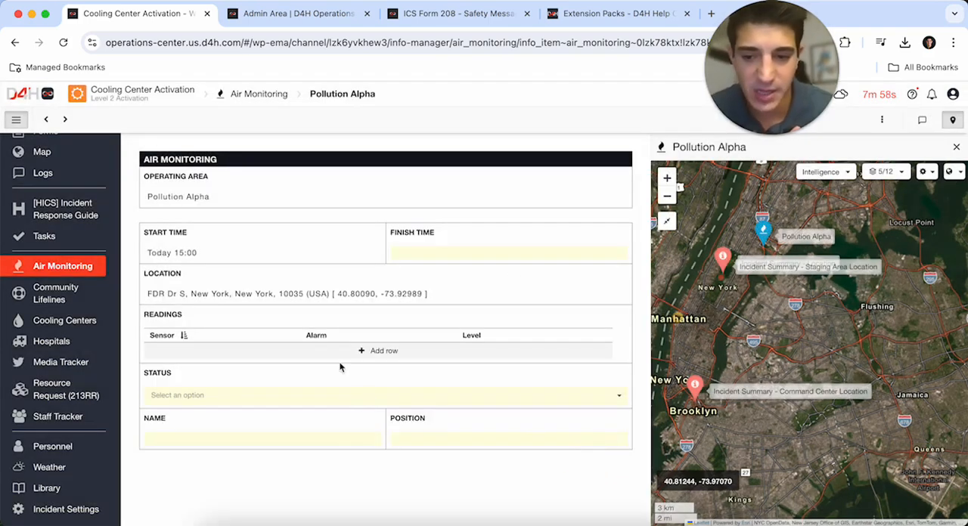
# - Set Pollution Alpha's status to Reportable and enter the responsible person's full name with the position Incident Commander
pyautogui.click(290, 391)
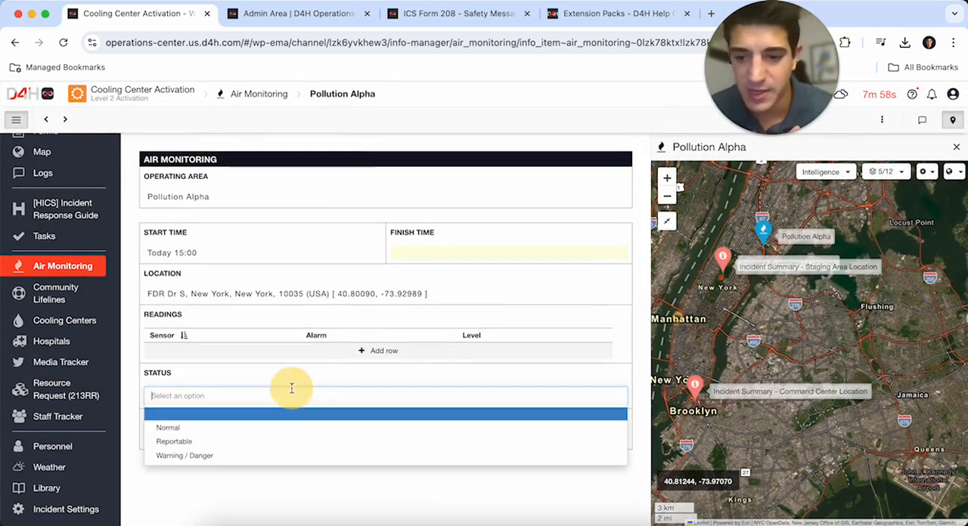
pyautogui.click(219, 445)
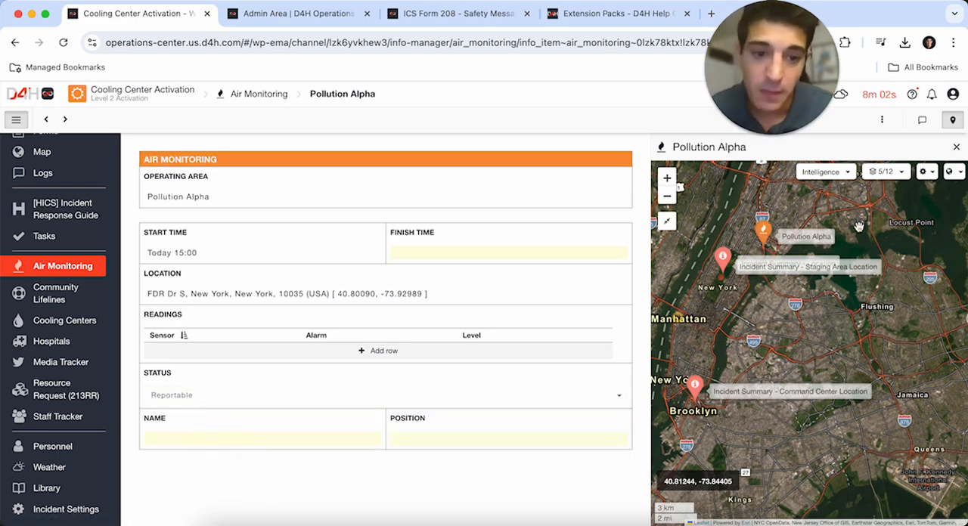
pyautogui.click(279, 446)
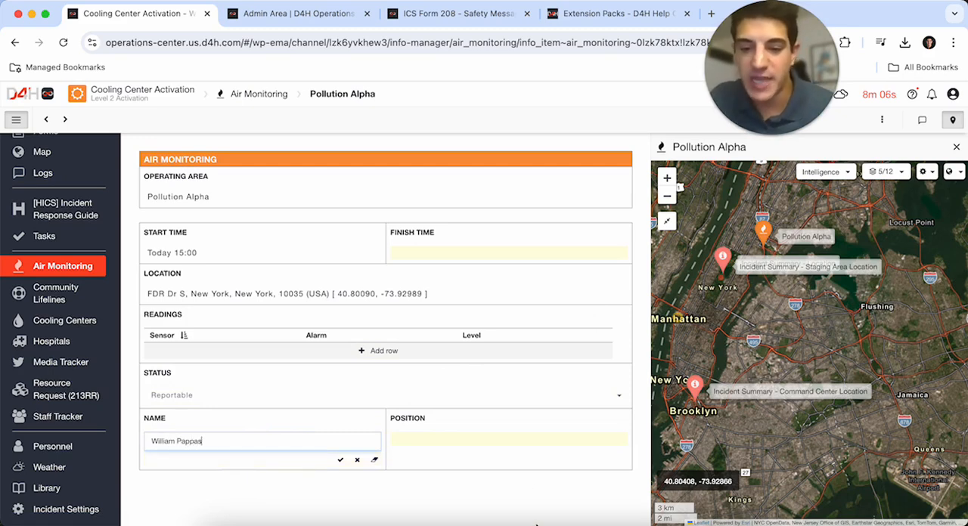
pyautogui.press('Return')
pyautogui.click(479, 442)
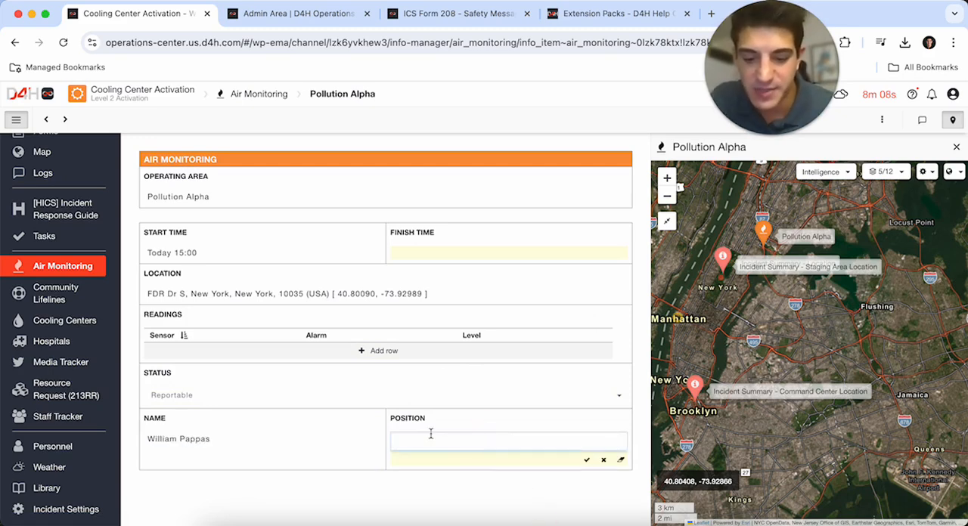
pyautogui.write('Incident Commander')
pyautogui.press('Return')
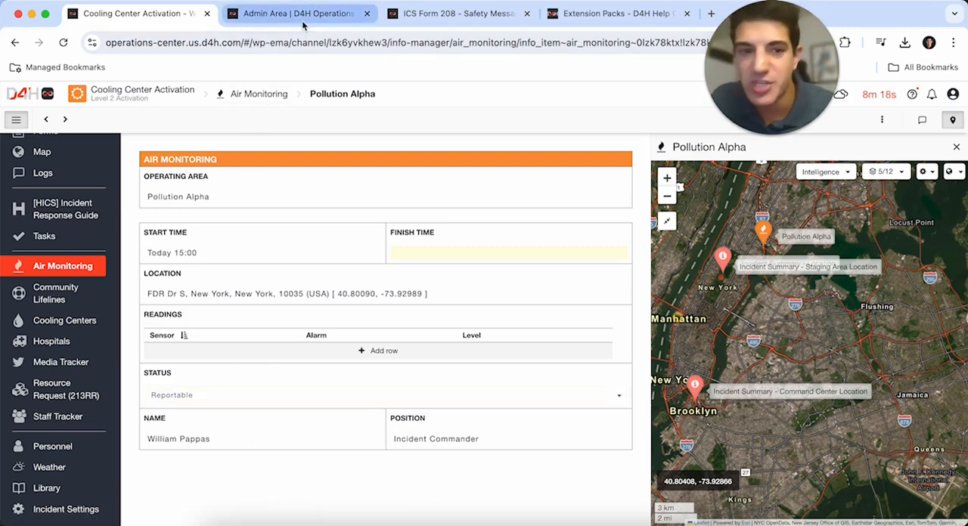
# - Import the Community Safety, Hydration and Public Health components from the collections into the Community Lifelines board
pyautogui.click(67, 300)
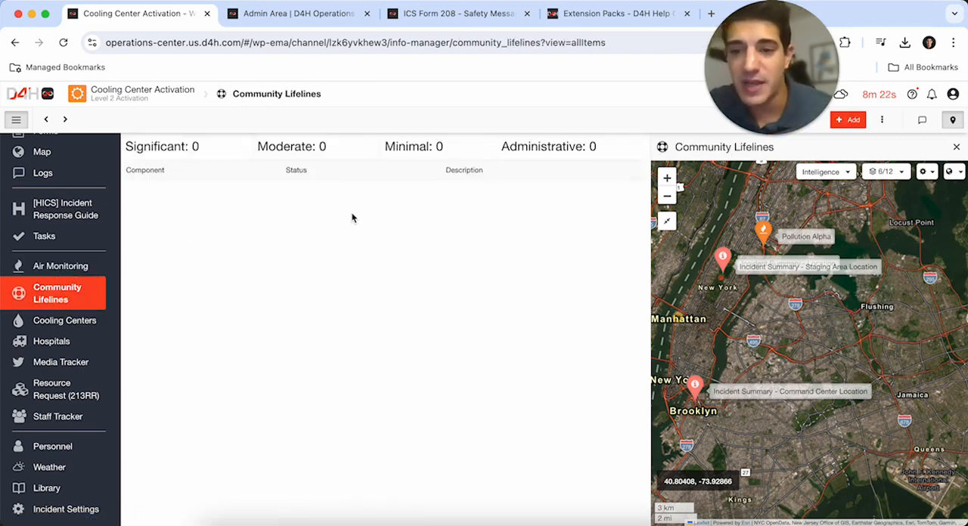
pyautogui.click(850, 122)
pyautogui.scroll(-4, 392, 217)
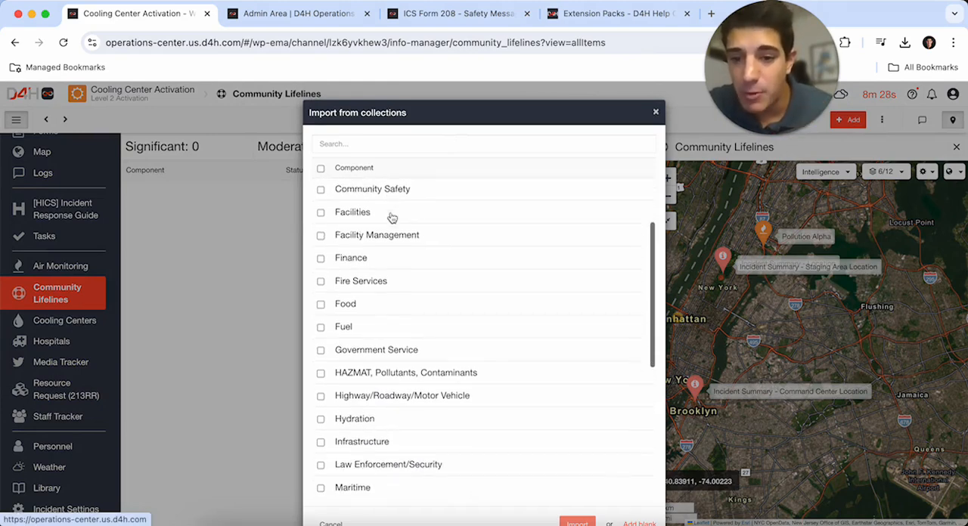
pyautogui.scroll(1, 355, 218)
pyautogui.click(322, 216)
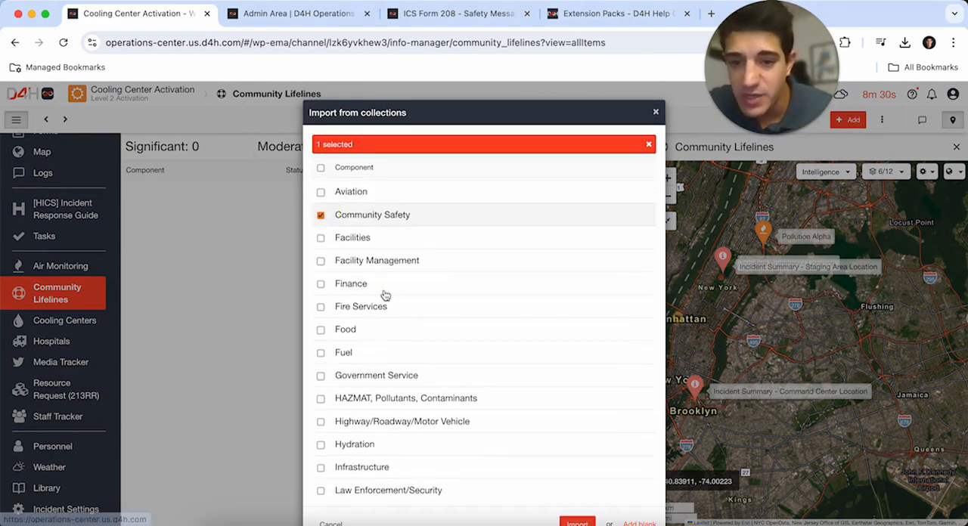
pyautogui.scroll(-8, 385, 294)
pyautogui.scroll(-1, 323, 268)
pyautogui.click(320, 217)
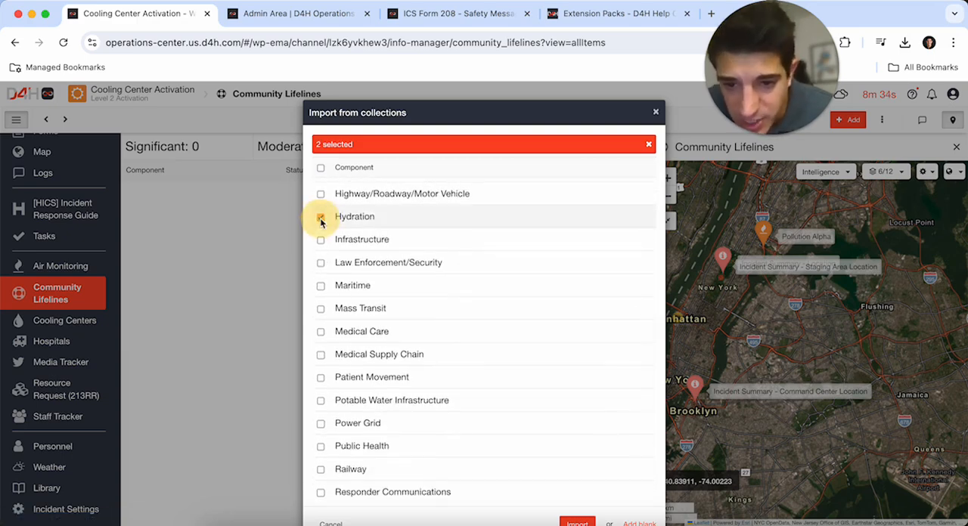
pyautogui.scroll(-1, 370, 296)
pyautogui.scroll(-2, 370, 296)
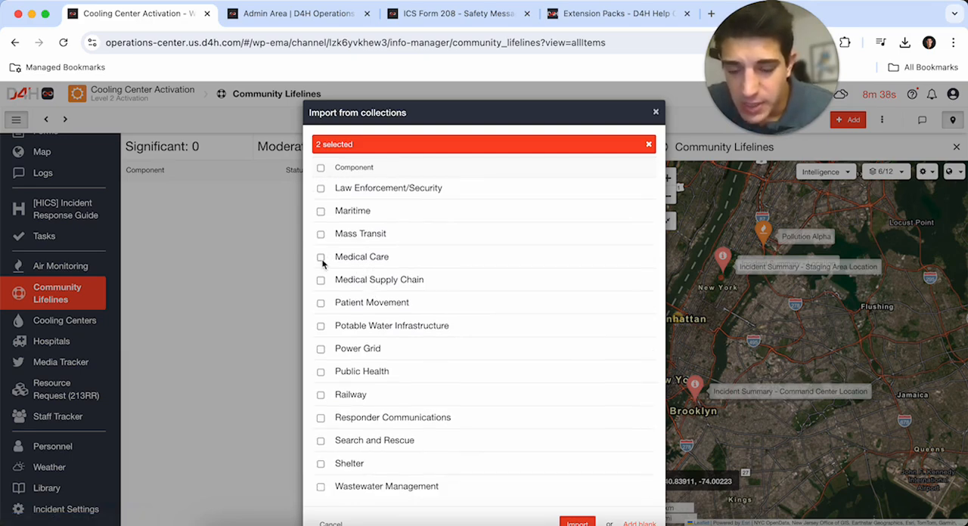
pyautogui.click(321, 372)
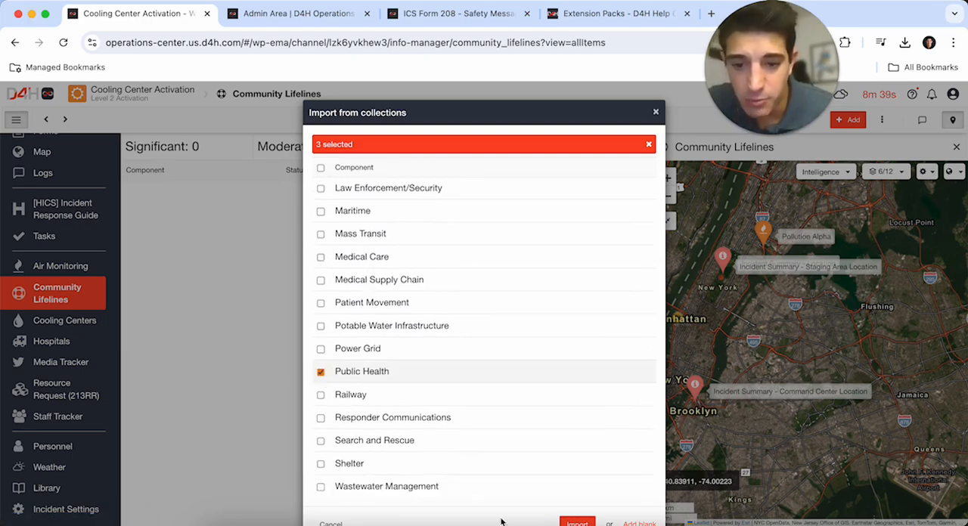
pyautogui.click(577, 522)
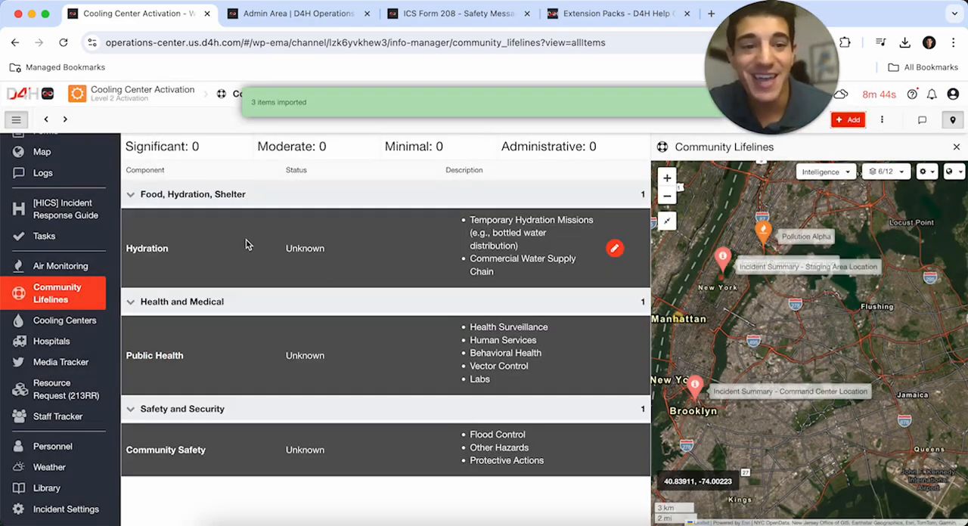
# - Set the Hydration lifeline's status to Moderate Impact and replace its description with "Missing spray caps on fire hydrants"
pyautogui.click(215, 245)
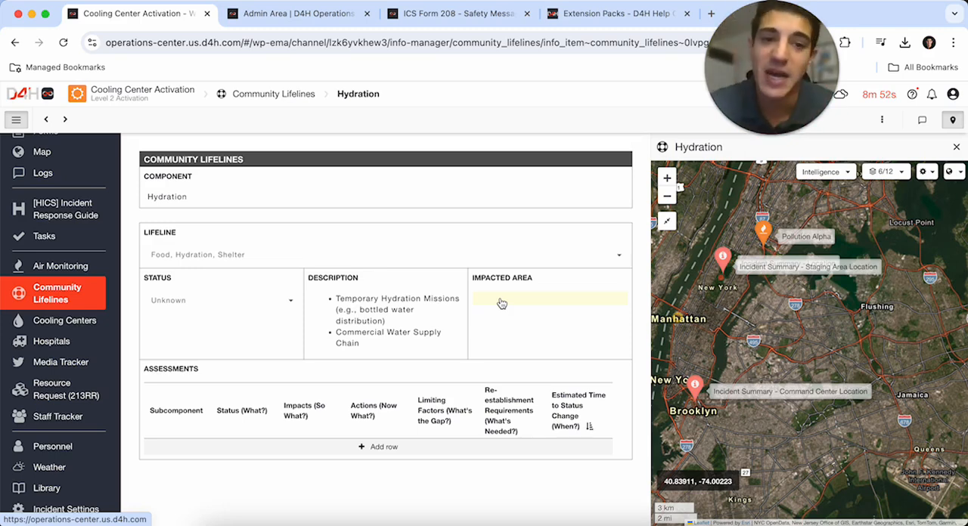
pyautogui.click(279, 300)
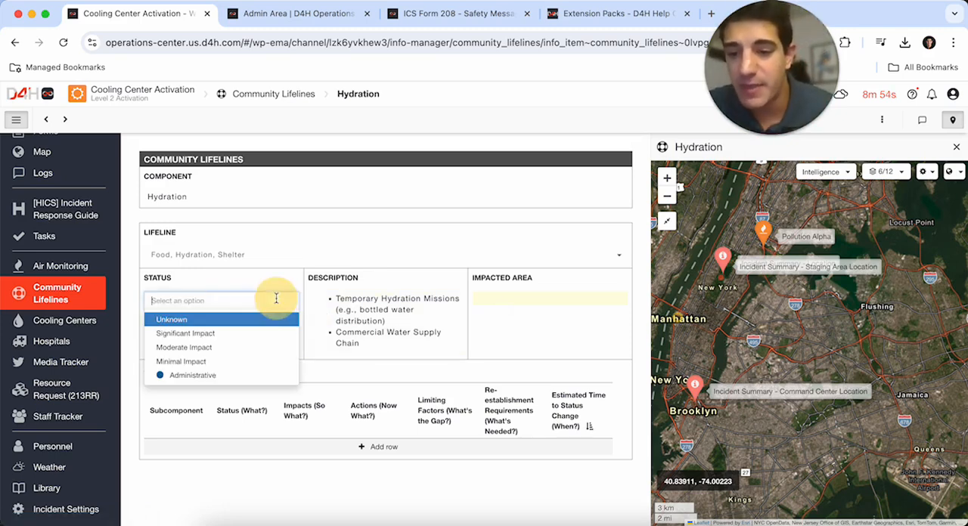
pyautogui.click(214, 348)
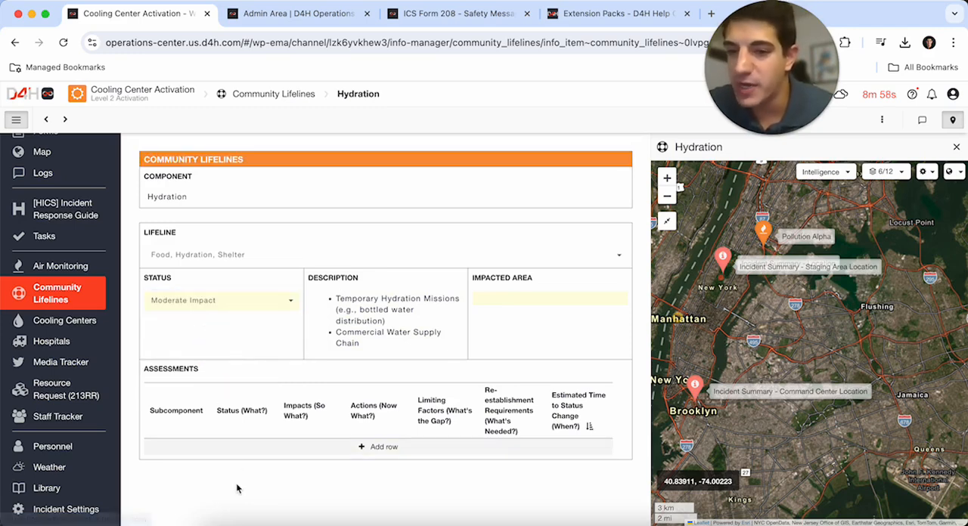
pyautogui.click(274, 446)
pyautogui.click(320, 313)
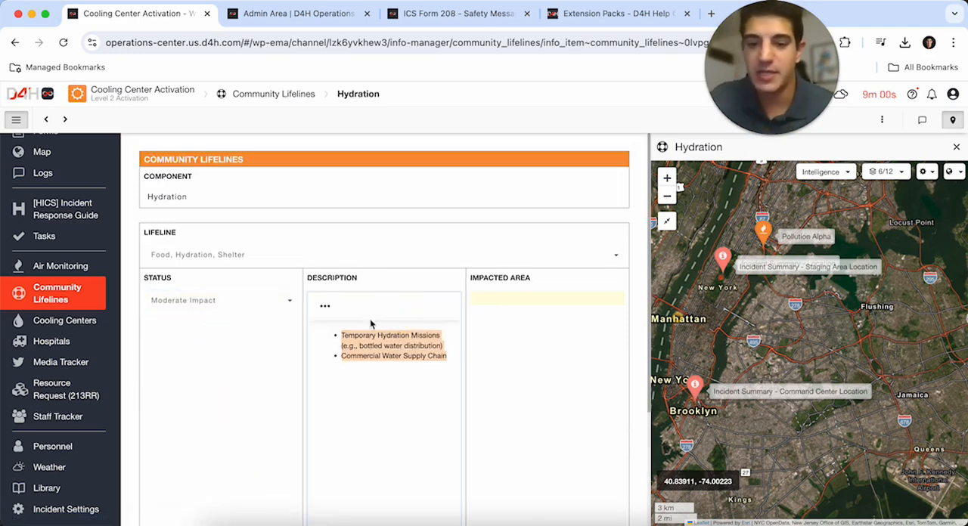
pyautogui.press('BackSpace')
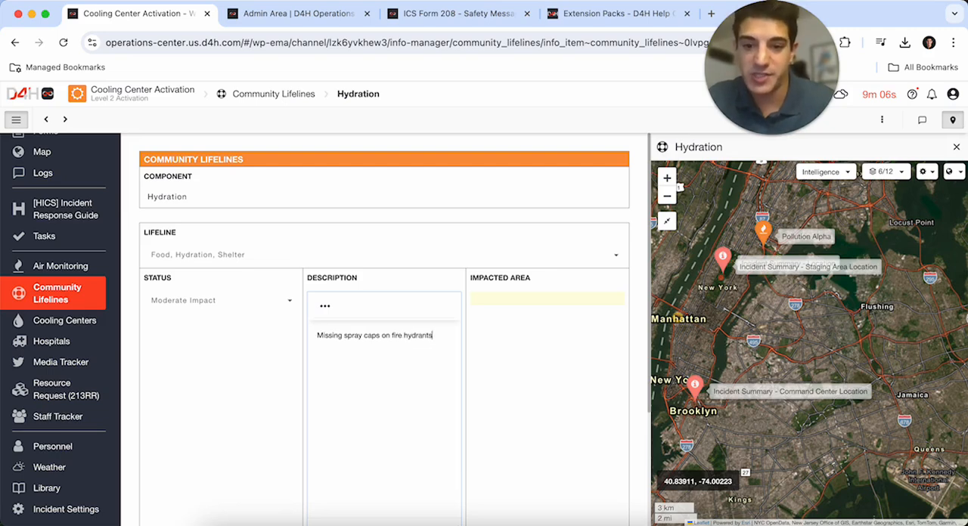
pyautogui.click(131, 250)
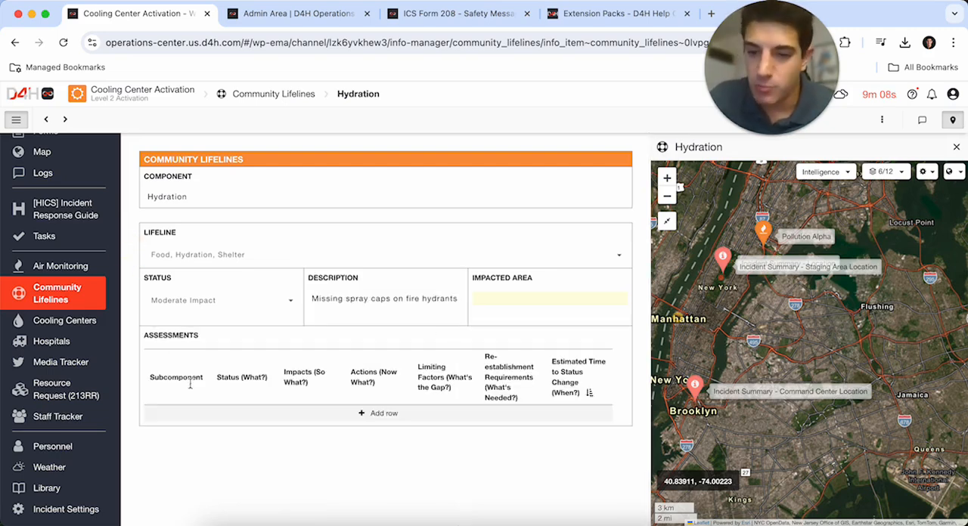
# - Set the Public Health lifeline's status to Significant Impact and replace its description with "High heat resulting in reportable illness."
pyautogui.click(76, 300)
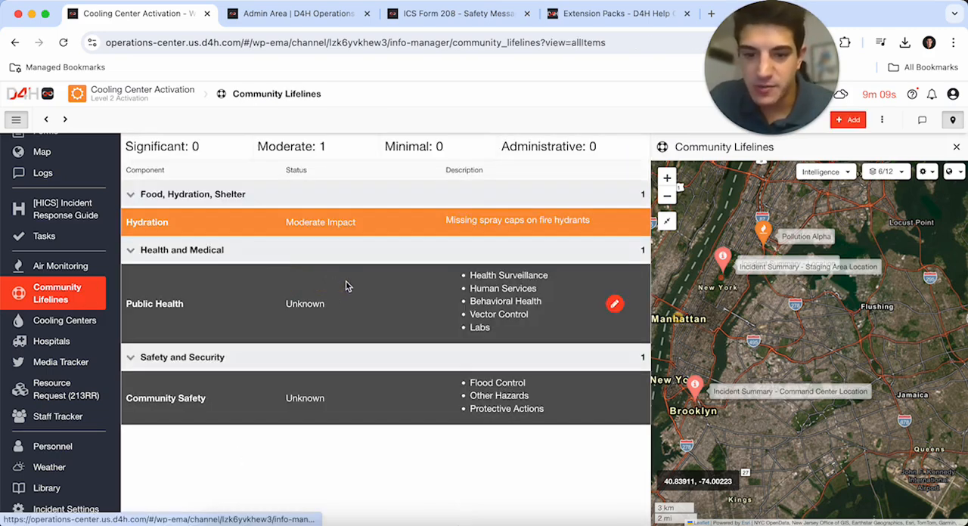
pyautogui.click(205, 300)
pyautogui.click(254, 302)
pyautogui.click(201, 332)
pyautogui.click(363, 318)
pyautogui.hotkey('ctrl', 'a')
pyautogui.press('BackSpace')
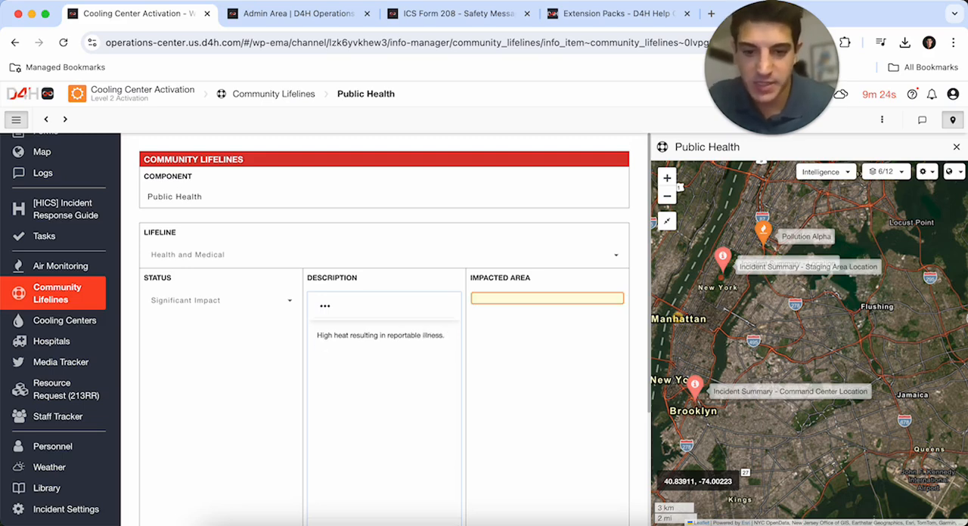
# - Set the Community Safety lifeline's status to Minimal Impact and replace its description with "Climate change protest"
pyautogui.click(105, 295)
pyautogui.click(253, 366)
pyautogui.click(254, 298)
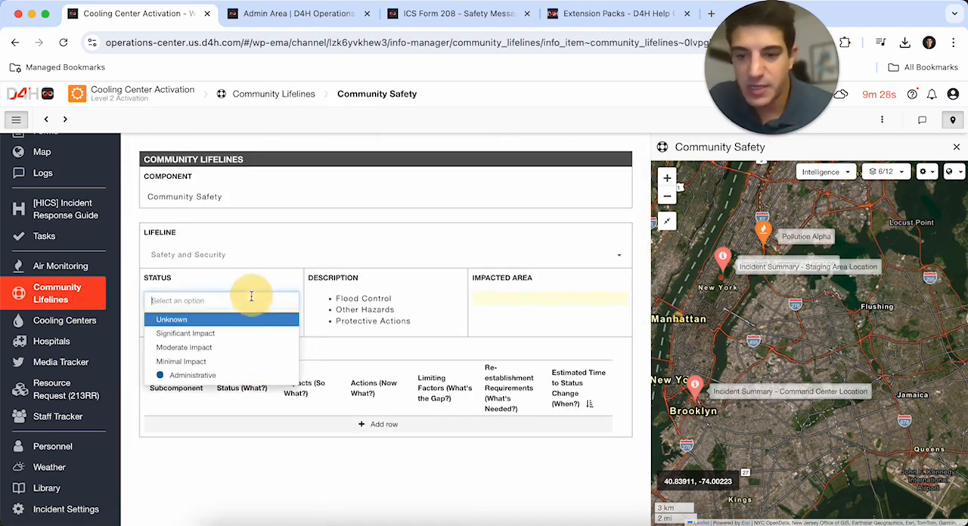
pyautogui.click(205, 356)
pyautogui.click(385, 320)
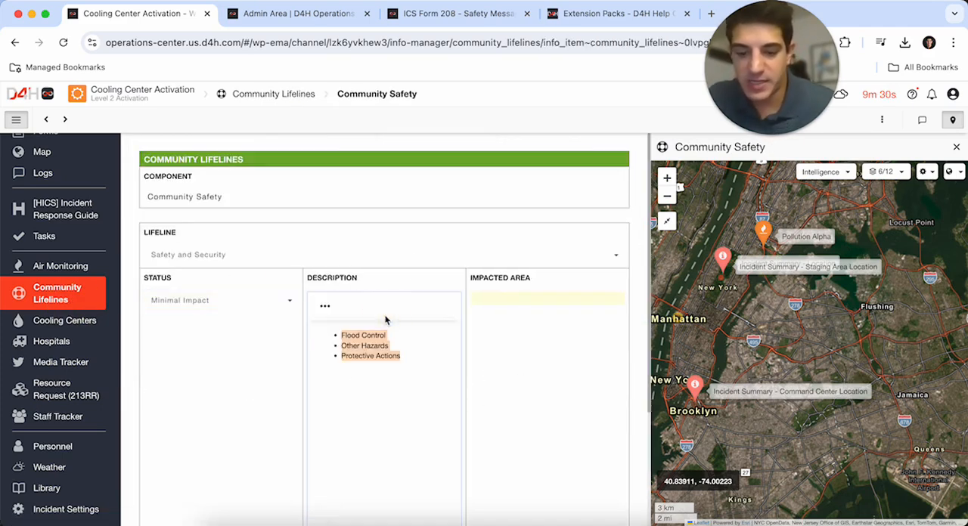
pyautogui.press('BackSpace')
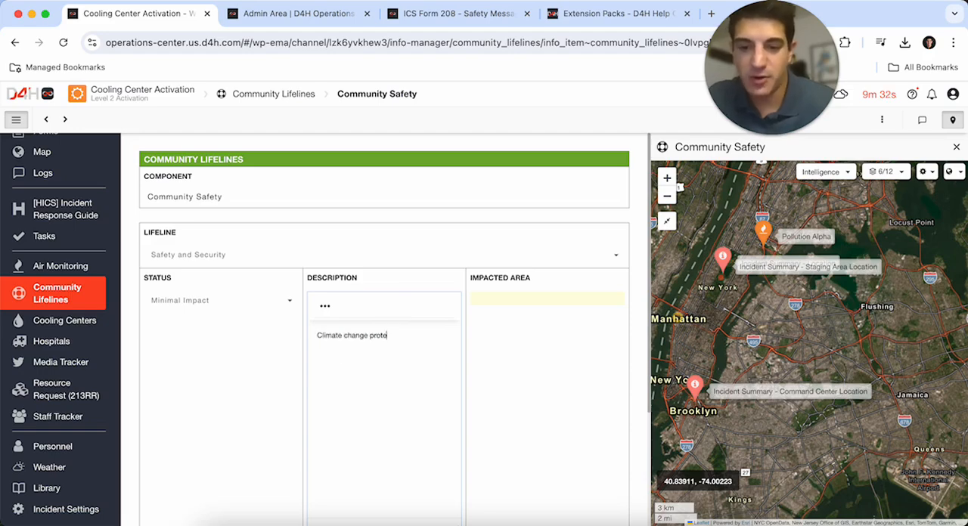
pyautogui.click(513, 336)
# - Draw a circle around One U.N. Plaza in Midtown East as Community Safety's impacted area and save it
pyautogui.click(529, 299)
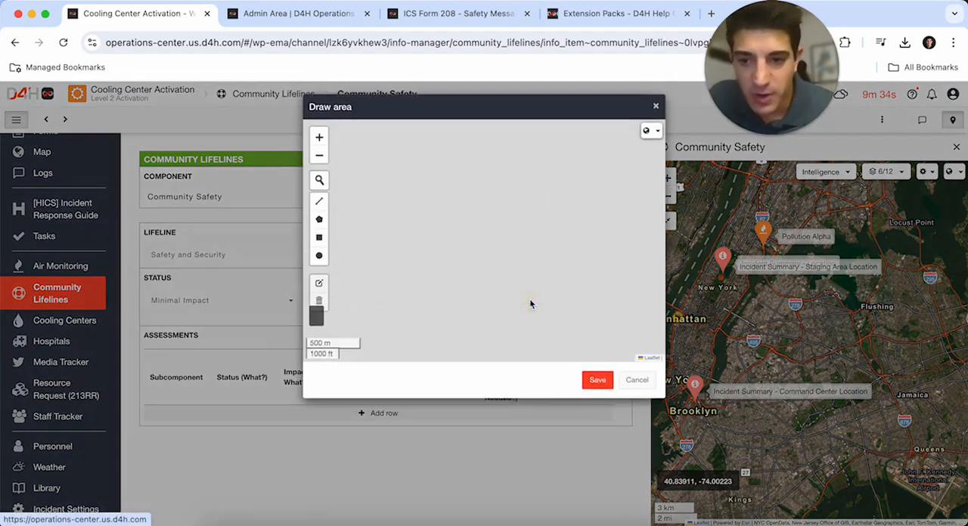
pyautogui.click(320, 163)
pyautogui.moveTo(418, 259)
pyautogui.mouseDown()
pyautogui.moveTo(559, 193)
pyautogui.moveTo(580, 164)
pyautogui.mouseUp()
pyautogui.moveTo(469, 279)
pyautogui.mouseDown()
pyautogui.moveTo(514, 225)
pyautogui.moveTo(527, 156)
pyautogui.mouseUp()
pyautogui.moveTo(426, 181)
pyautogui.mouseDown()
pyautogui.moveTo(437, 146)
pyautogui.moveTo(363, 244)
pyautogui.mouseUp()
pyautogui.moveTo(513, 277)
pyautogui.mouseDown()
pyautogui.moveTo(499, 218)
pyautogui.moveTo(443, 296)
pyautogui.moveTo(457, 318)
pyautogui.mouseUp()
pyautogui.click(319, 143)
pyautogui.click(319, 142)
pyautogui.click(319, 143)
pyautogui.click(319, 261)
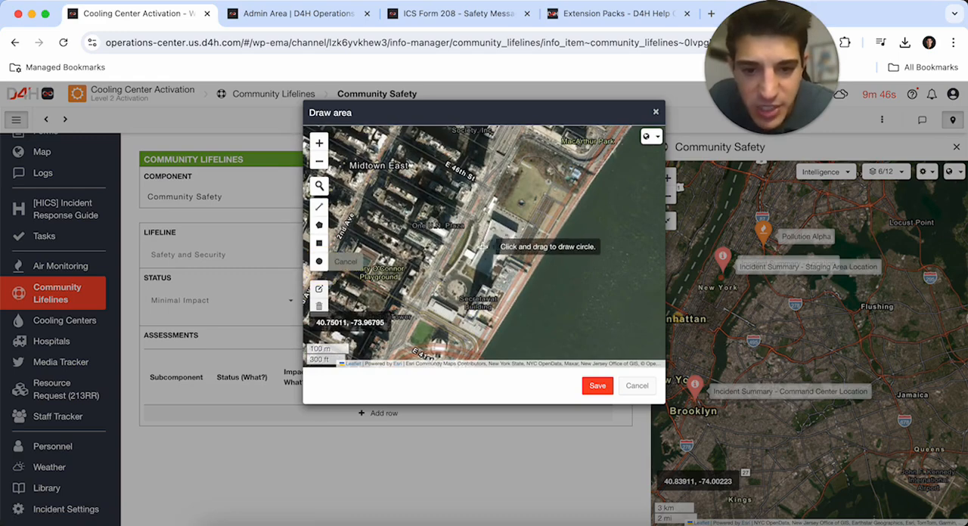
pyautogui.moveTo(475, 224); pyautogui.dragTo(533, 269)
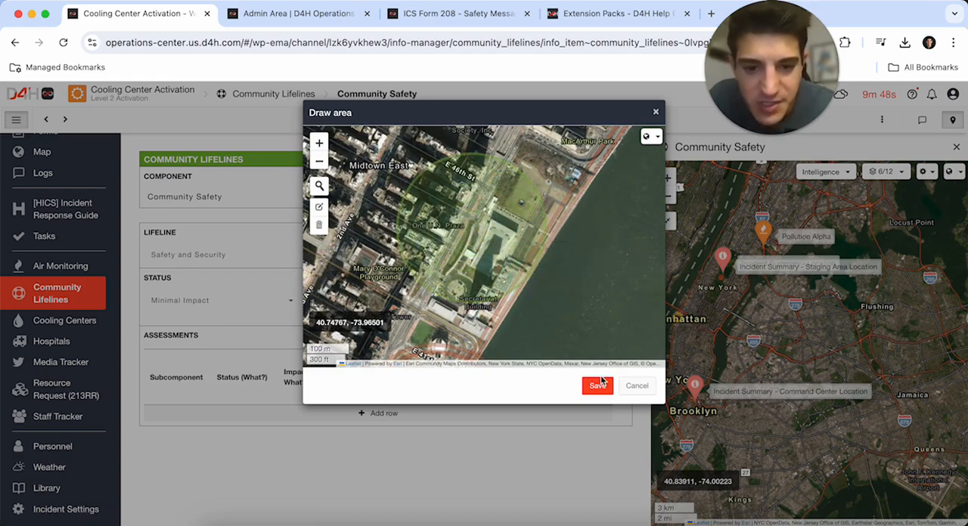
pyautogui.click(598, 386)
# - Hide the two Hurricane Sandy layers and the SPC_outlooks.kmz layer on the Community Safety map
pyautogui.click(666, 220)
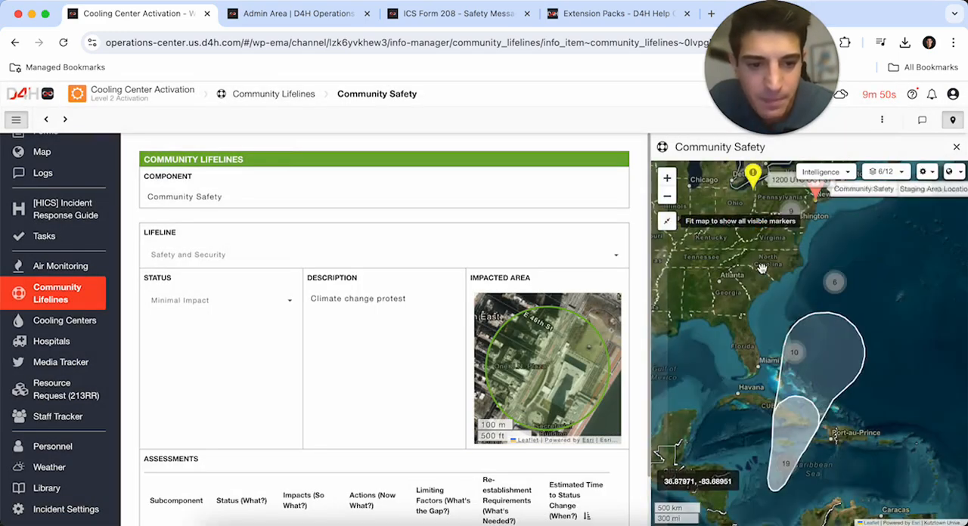
pyautogui.click(886, 171)
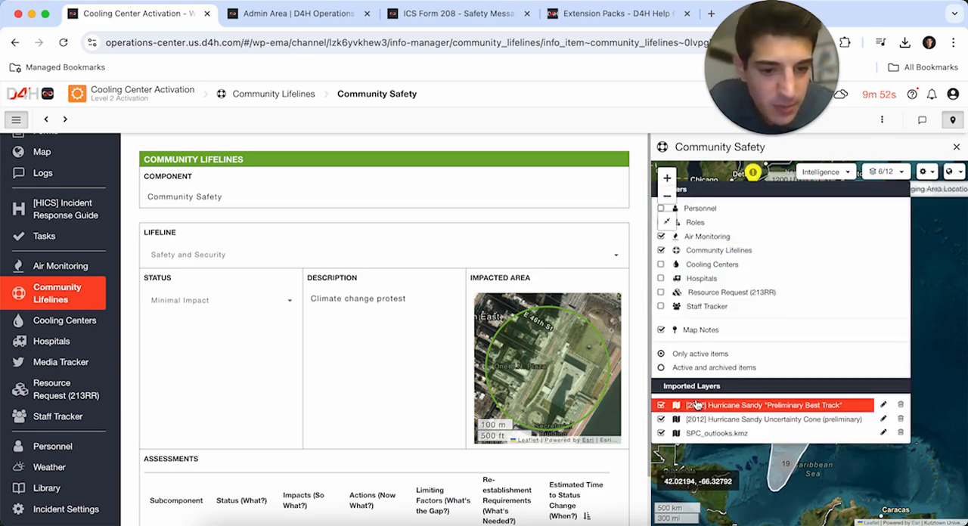
pyautogui.click(661, 406)
pyautogui.click(884, 172)
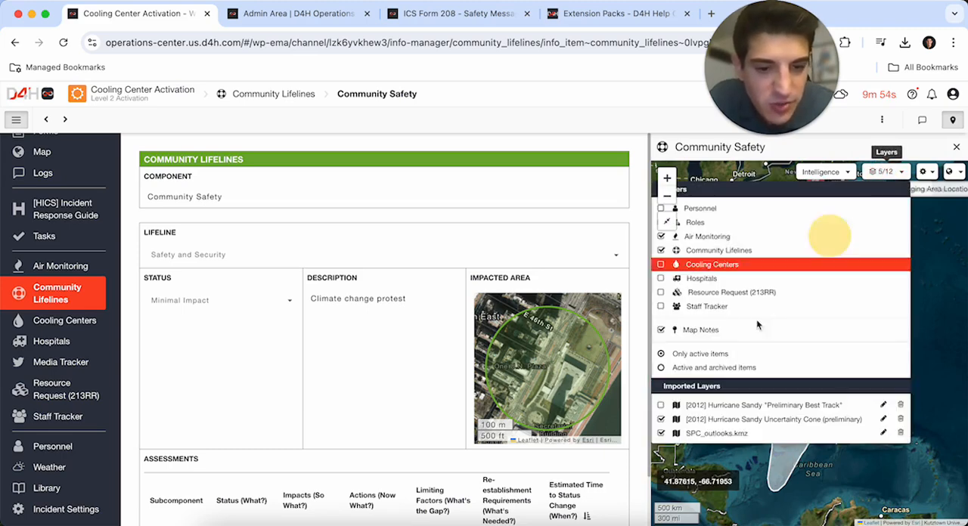
pyautogui.click(665, 425)
pyautogui.click(886, 171)
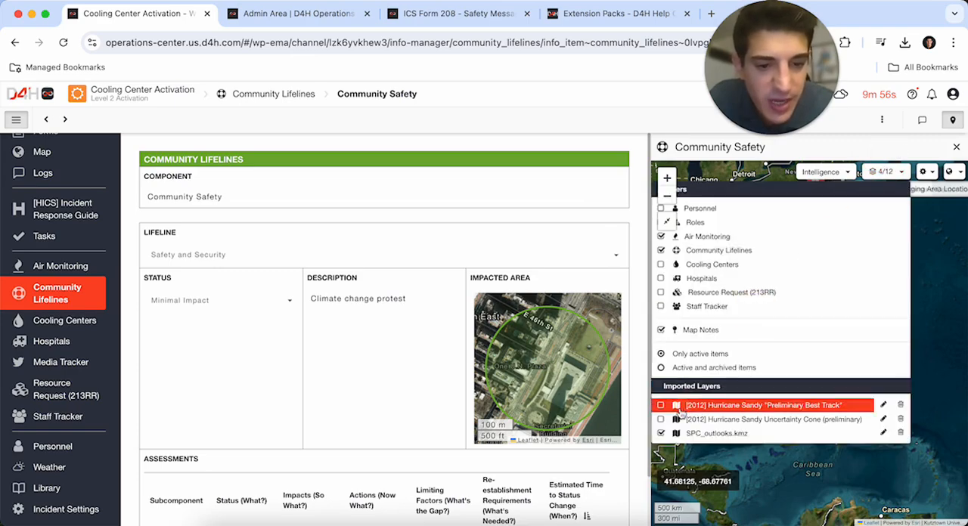
pyautogui.click(664, 431)
# - Examine the Community Safety area and the surrounding incident markers around Manhattan and Brooklyn on the map
pyautogui.click(667, 223)
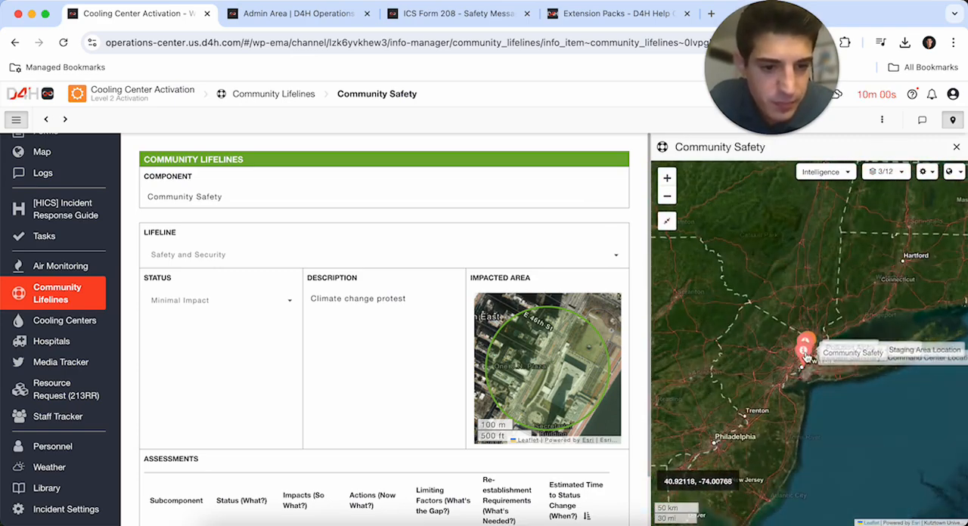
pyautogui.scroll(4, 802, 344)
pyautogui.doubleClick(800, 339)
pyautogui.doubleClick(811, 306)
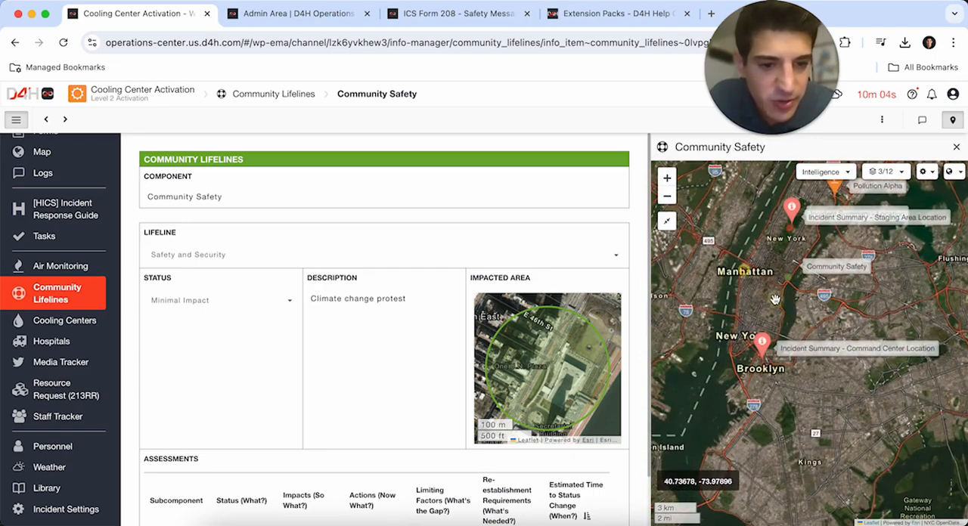
pyautogui.click(666, 178)
pyautogui.click(666, 179)
pyautogui.moveTo(724, 292); pyautogui.dragTo(870, 473)
pyautogui.click(670, 195)
pyautogui.click(670, 196)
pyautogui.moveTo(824, 312); pyautogui.dragTo(749, 293)
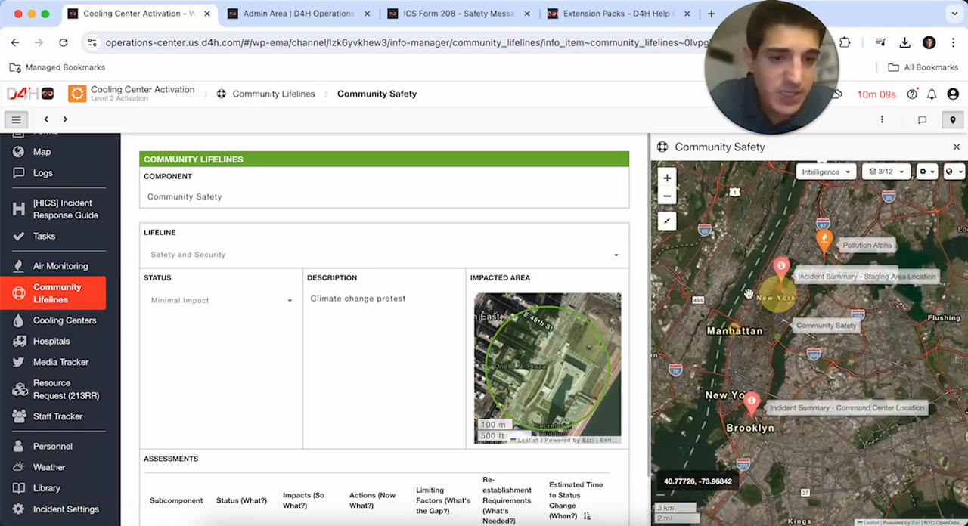
# - Add a hospital named Northwell Health to the Hospitals board and enter the manager's full name
pyautogui.click(52, 343)
pyautogui.click(851, 121)
pyautogui.click(231, 197)
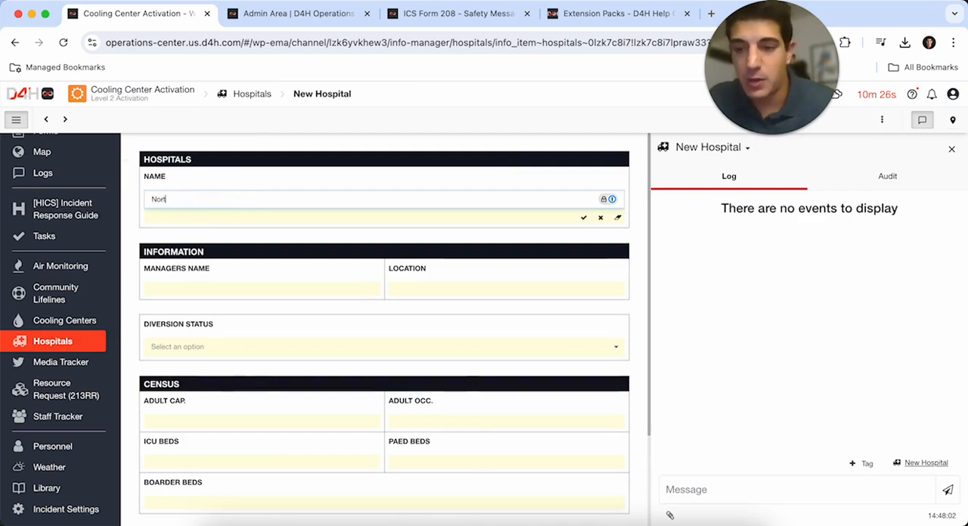
pyautogui.press('Return')
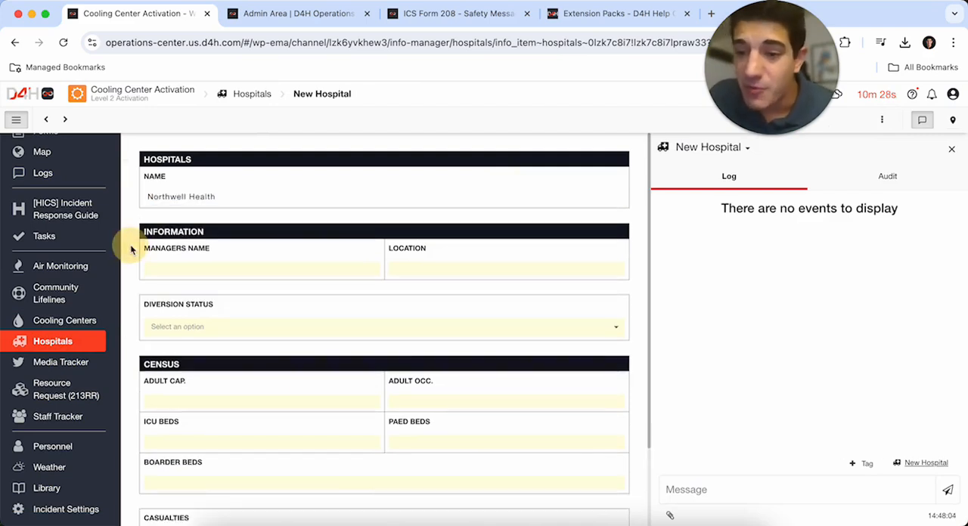
pyautogui.scroll(-1, 131, 244)
pyautogui.click(179, 220)
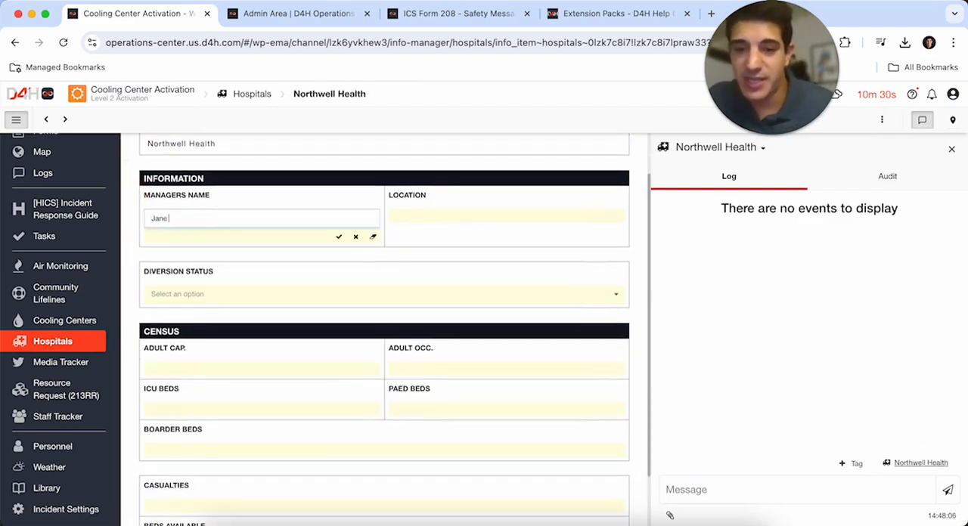
pyautogui.write('Jane Doe')
pyautogui.press('Return')
# - Set the hospital's location to Northwell Health at Jones Beach Theater and its diversion status to Partial Diversion
pyautogui.click(411, 220)
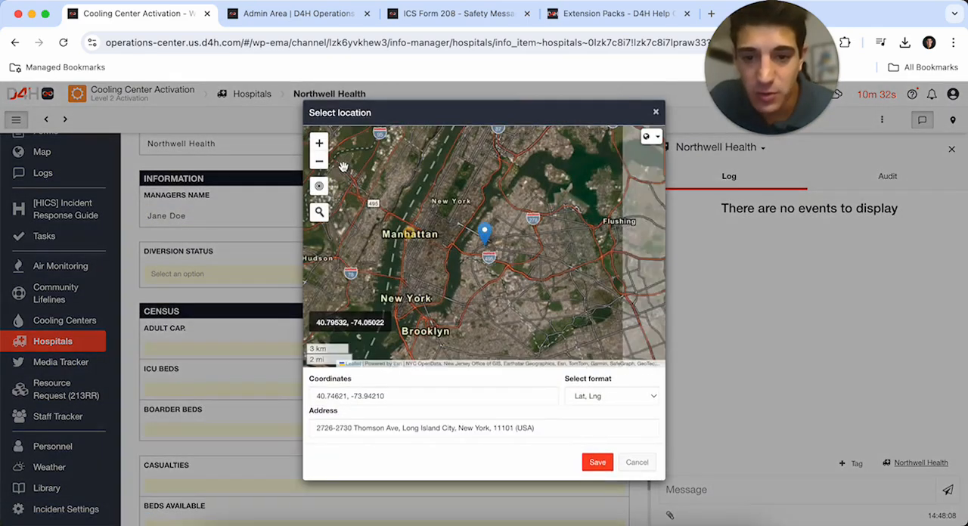
pyautogui.click(319, 212)
pyautogui.write('Northwell Health')
pyautogui.click(361, 239)
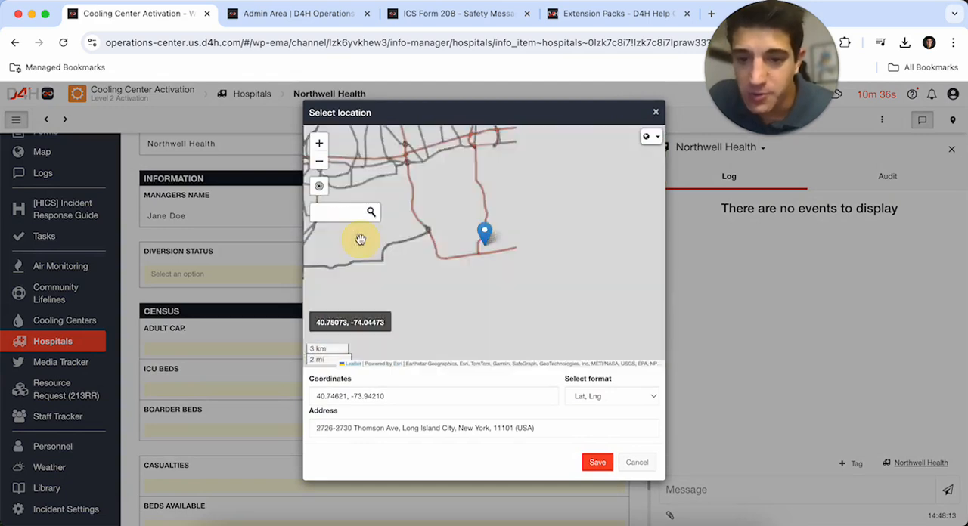
pyautogui.click(597, 463)
pyautogui.click(244, 278)
pyautogui.click(178, 316)
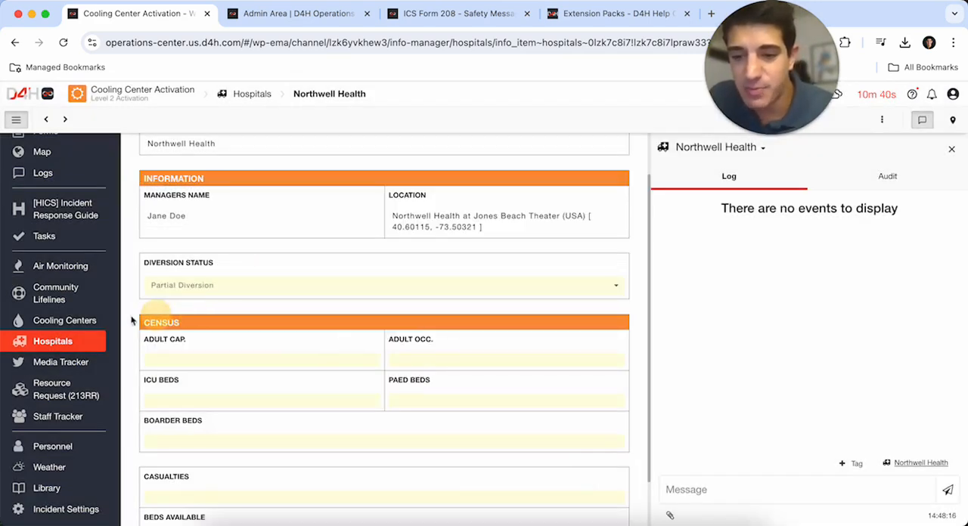
pyautogui.scroll(-2, 128, 458)
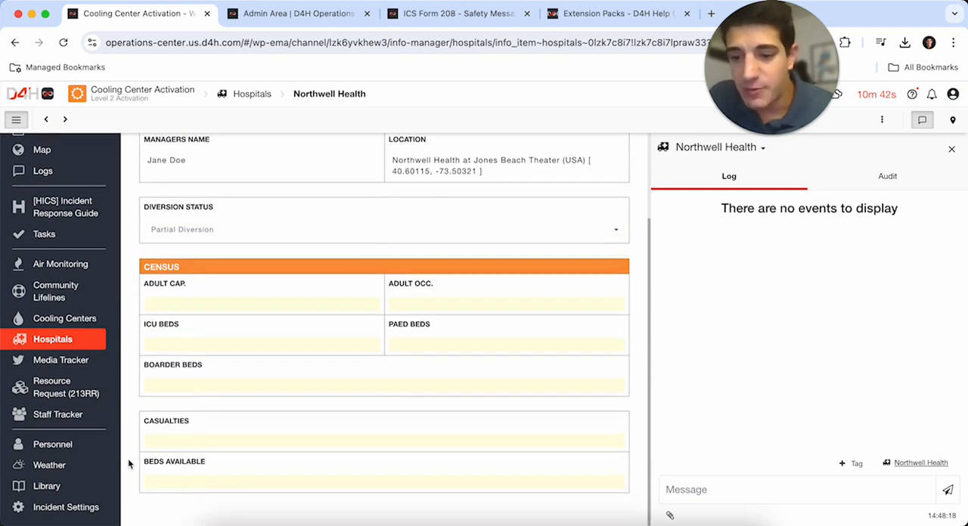
# - Post a log entry tagging the Safety Officer: "there is a partial diversion at this hospital due to heat related illness close to Jones Beach."
pyautogui.click(758, 485)
pyautogui.write('#Safet')
pyautogui.press('Return')
pyautogui.write('there is a partial diversion at this hospital due to heat related illne')
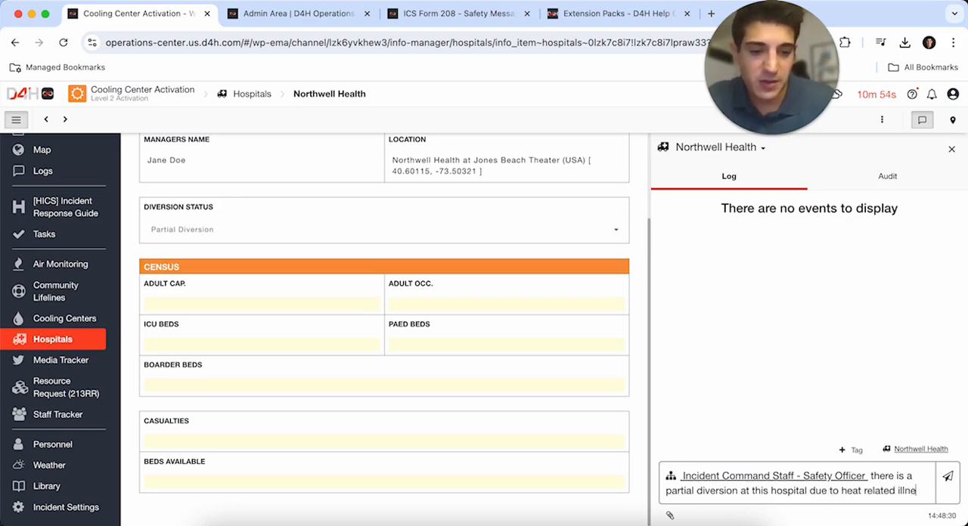
pyautogui.write('ss close to Jones Beach.')
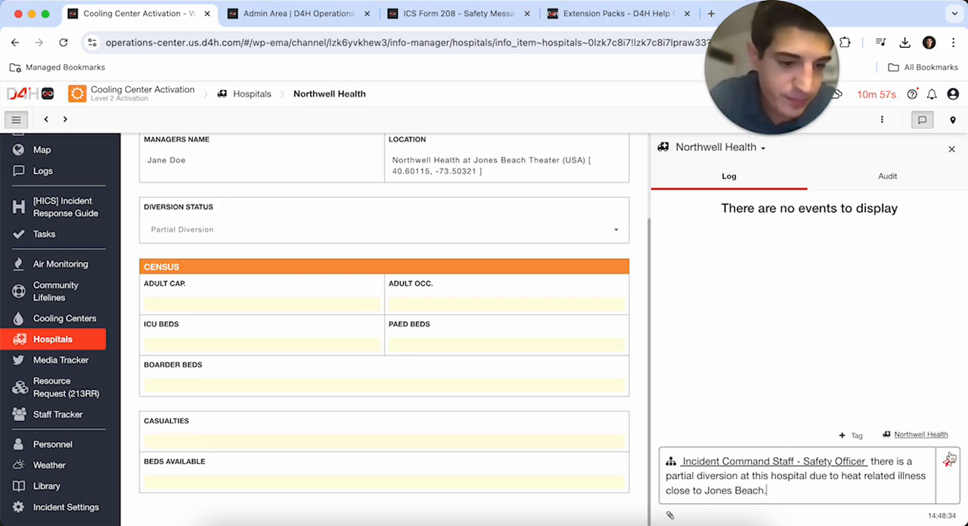
pyautogui.click(950, 459)
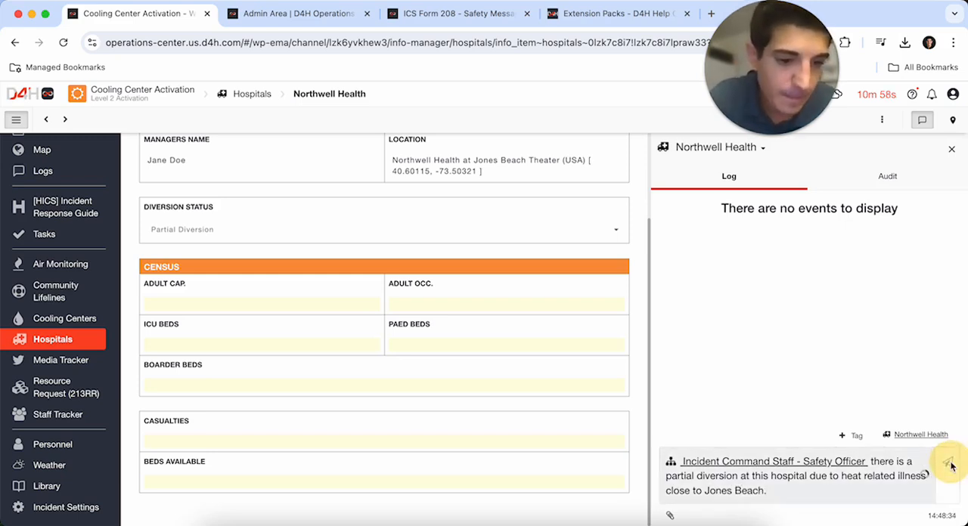
# - Delete the two Hurricane Sandy layers and the SPC_outlooks.kmz layer from the Hospitals board's map
pyautogui.click(72, 337)
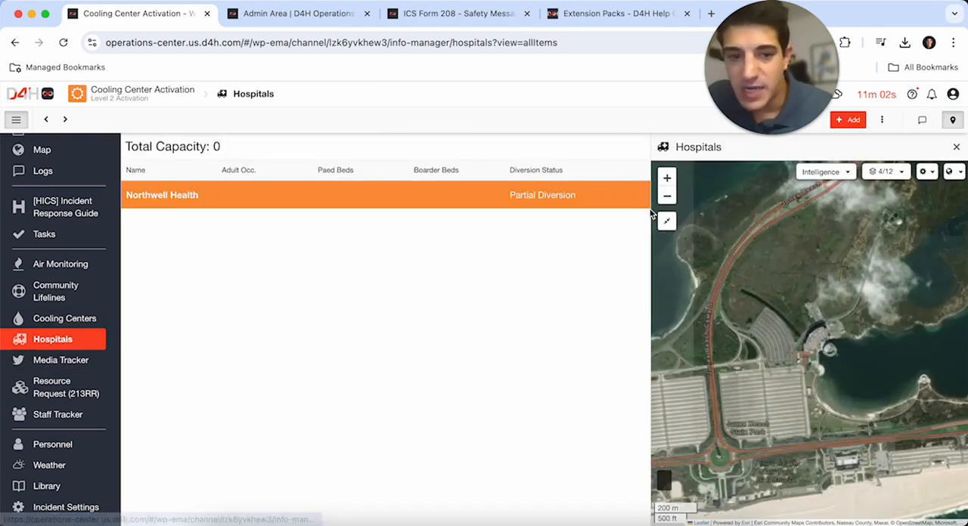
pyautogui.click(666, 221)
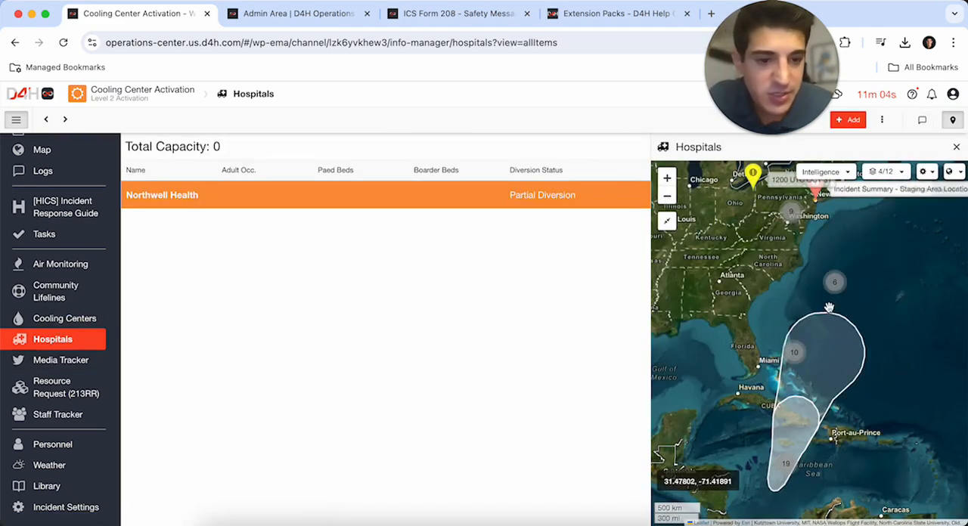
pyautogui.click(902, 172)
pyautogui.click(894, 409)
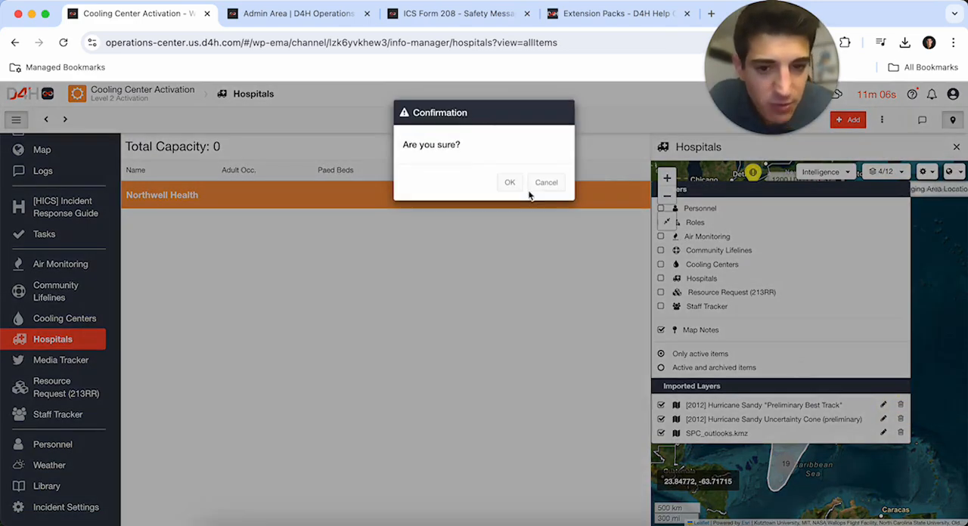
pyautogui.click(510, 185)
pyautogui.click(900, 171)
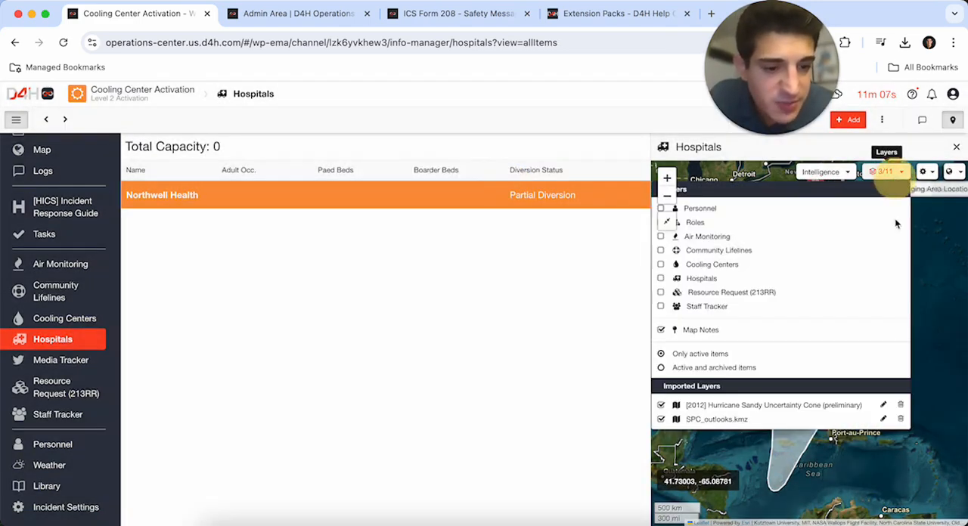
pyautogui.click(900, 405)
pyautogui.click(509, 180)
pyautogui.click(898, 171)
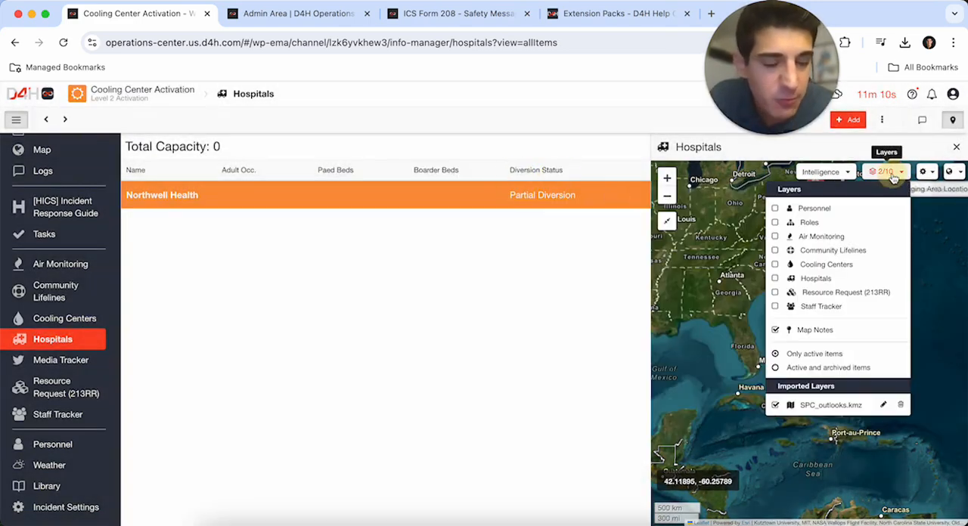
pyautogui.click(900, 406)
pyautogui.click(510, 182)
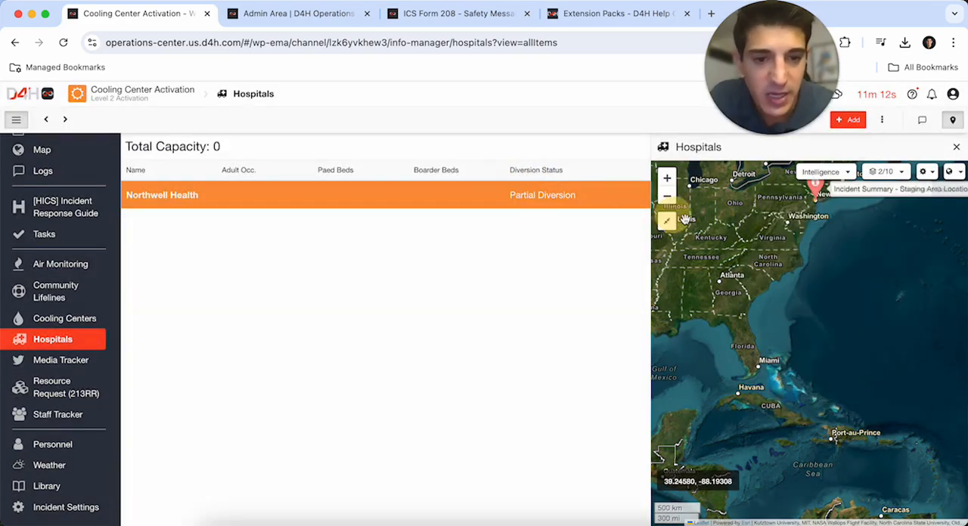
# - Show the Air Monitoring and Hospitals layers on the Hospitals map and fit the map to all visible markers
pyautogui.click(666, 221)
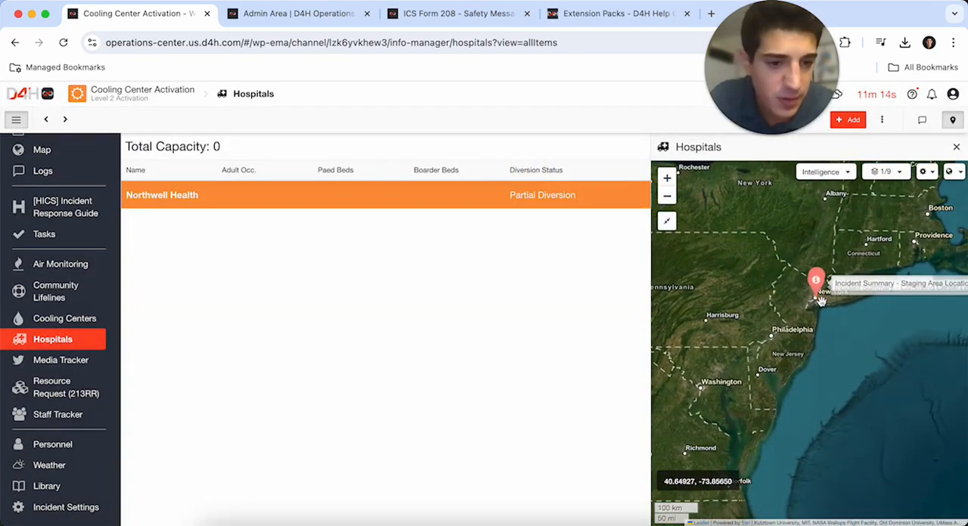
pyautogui.doubleClick(821, 300)
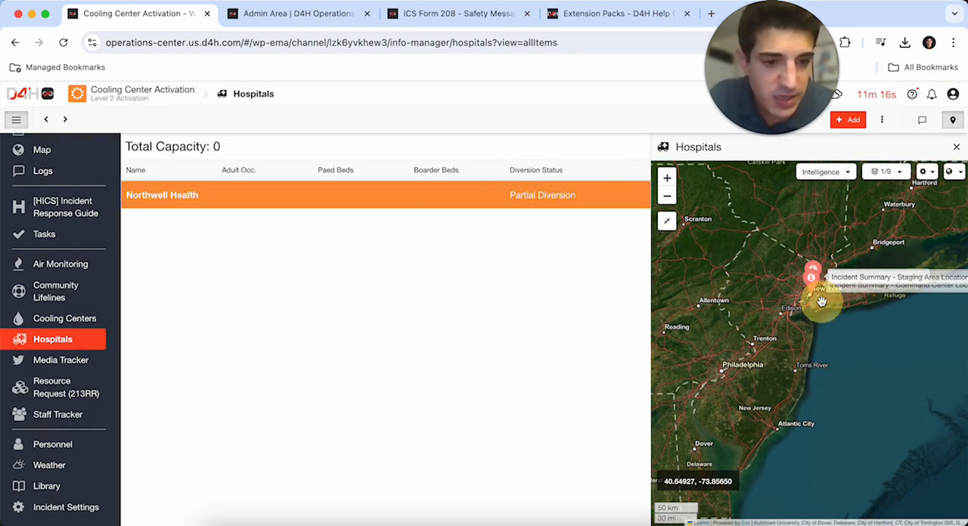
pyautogui.doubleClick(843, 302)
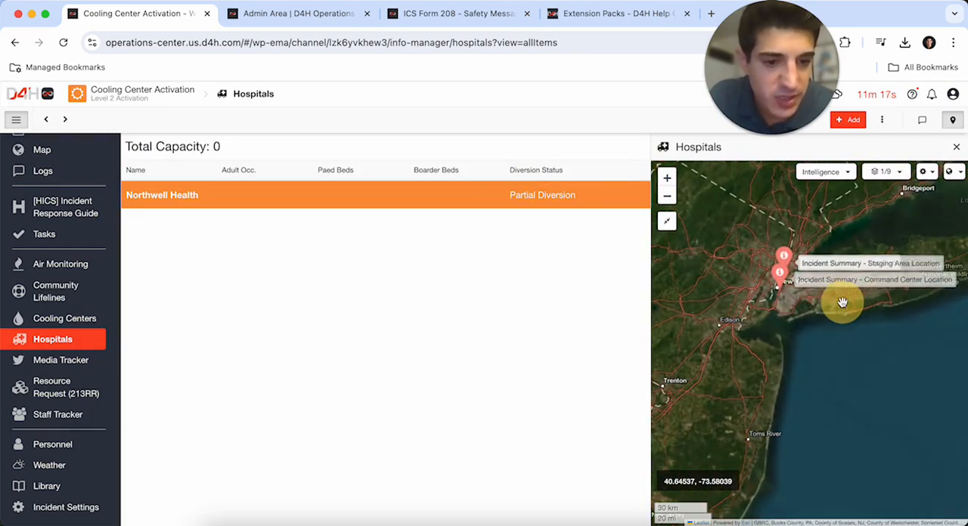
pyautogui.click(887, 171)
pyautogui.click(786, 236)
pyautogui.click(886, 171)
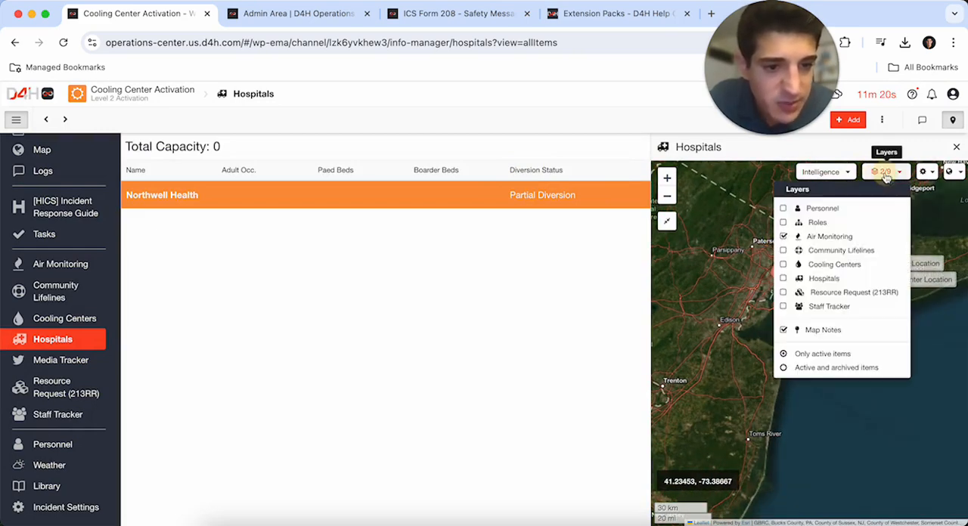
pyautogui.click(783, 278)
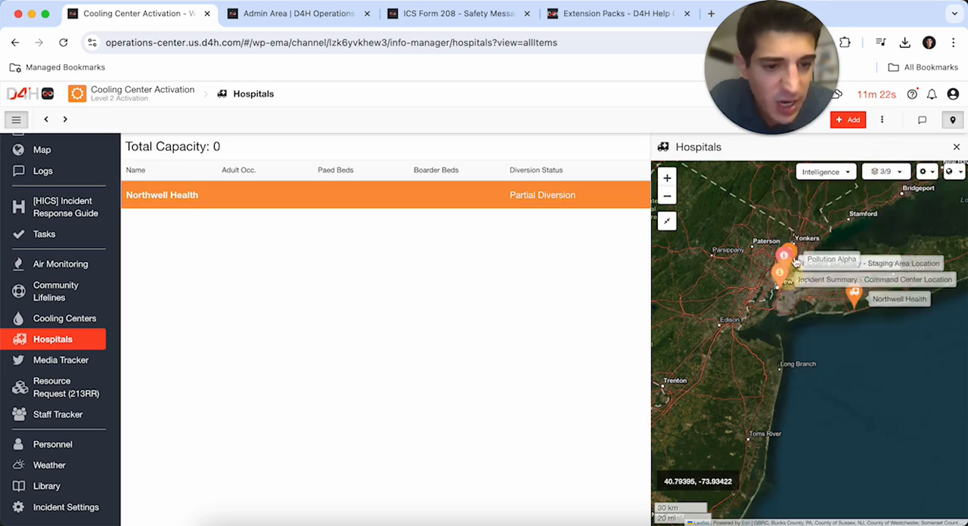
pyautogui.click(668, 223)
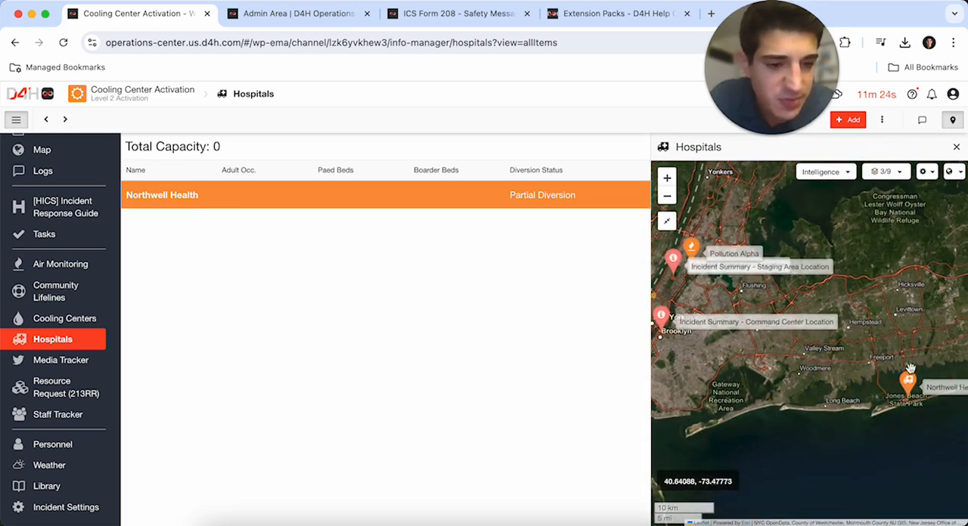
# - Add a Media Tracker entry with reference ID 1 and CNN as the media outlet
pyautogui.click(61, 360)
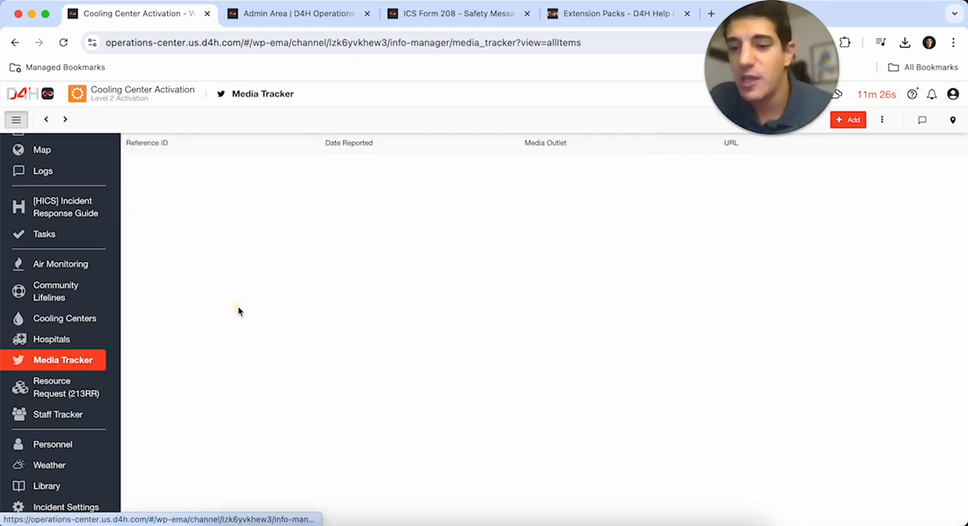
pyautogui.click(849, 121)
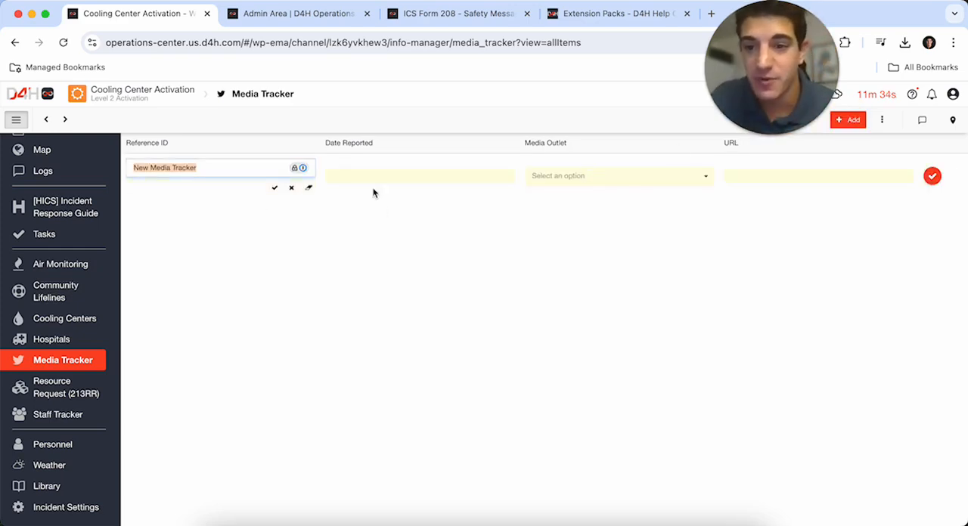
pyautogui.click(932, 175)
pyautogui.click(307, 171)
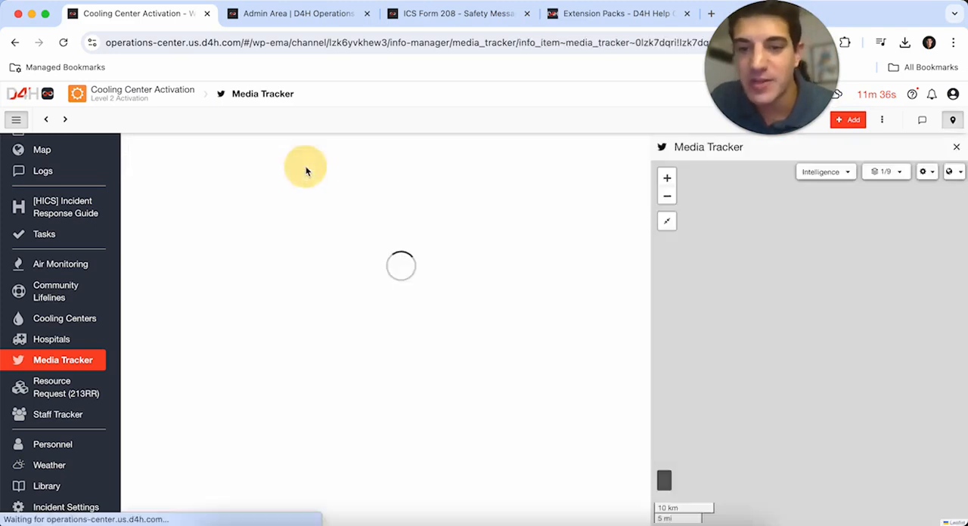
pyautogui.click(225, 199)
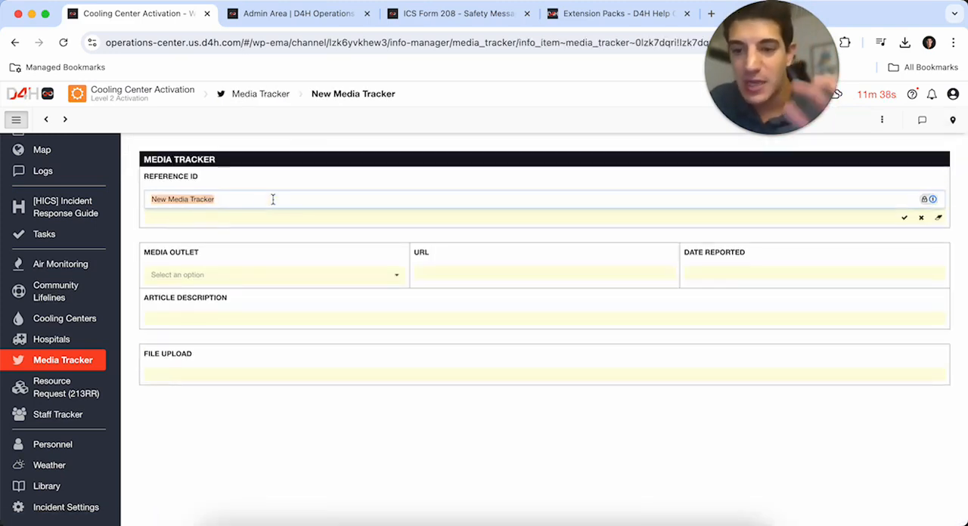
pyautogui.write('1')
pyautogui.click(210, 272)
pyautogui.click(216, 255)
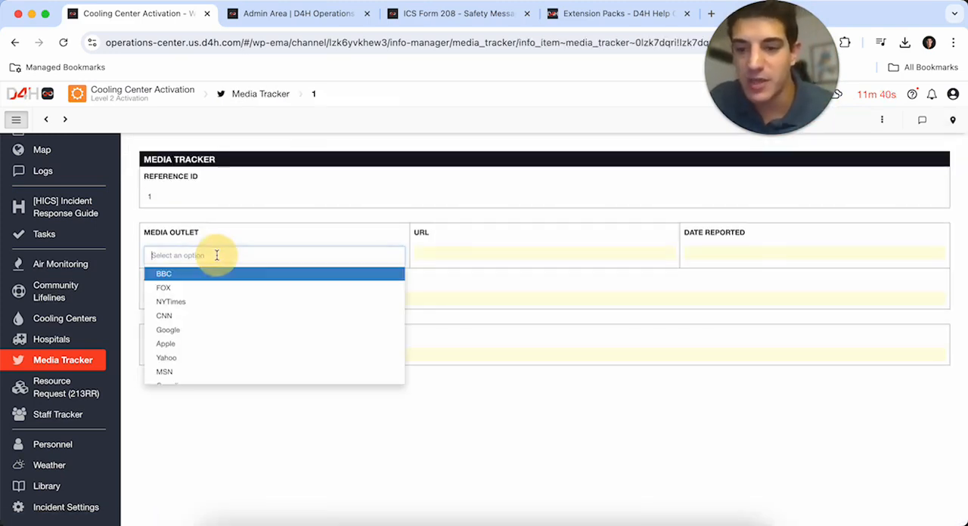
pyautogui.click(189, 316)
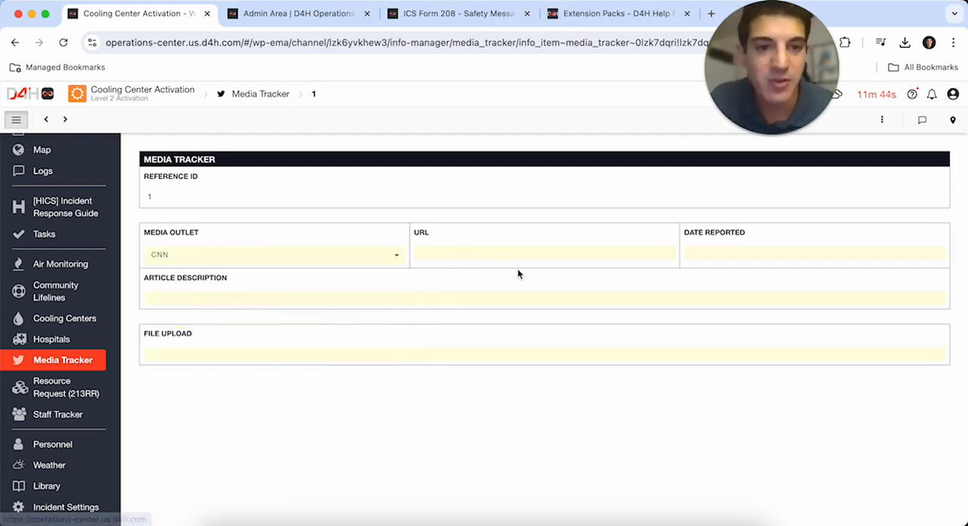
# - Enter the article description "They are reporting that the heat emergency is record breaking and will last more than one week."
pyautogui.click(318, 300)
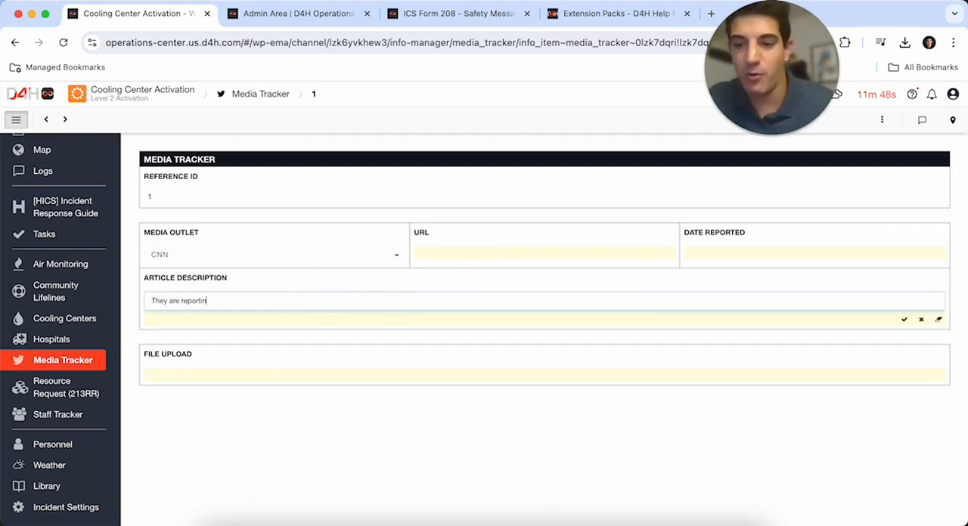
pyautogui.write('They are reporting that the heat emergency is record breaking and will last more than one week.')
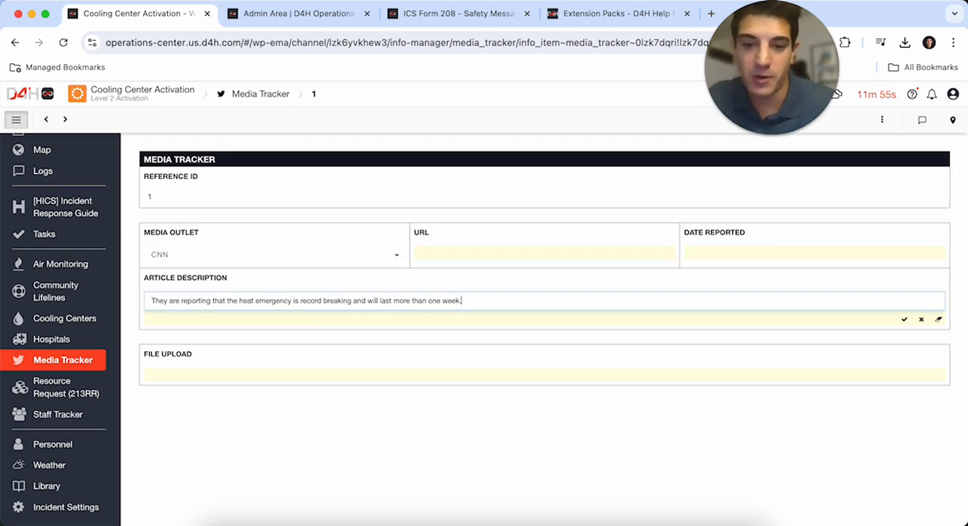
pyautogui.click(315, 467)
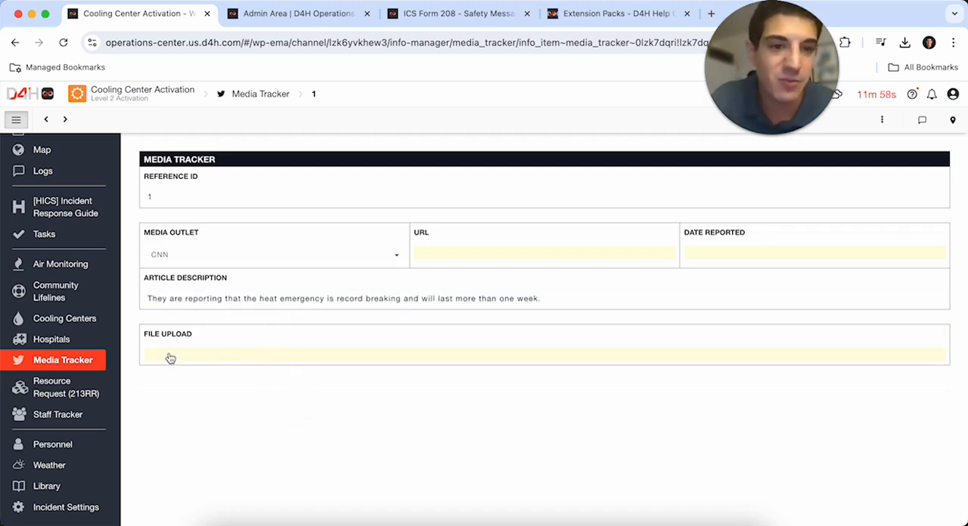
# - Create a new Resource Request (213RR) and name it "Water Palette"
pyautogui.click(61, 393)
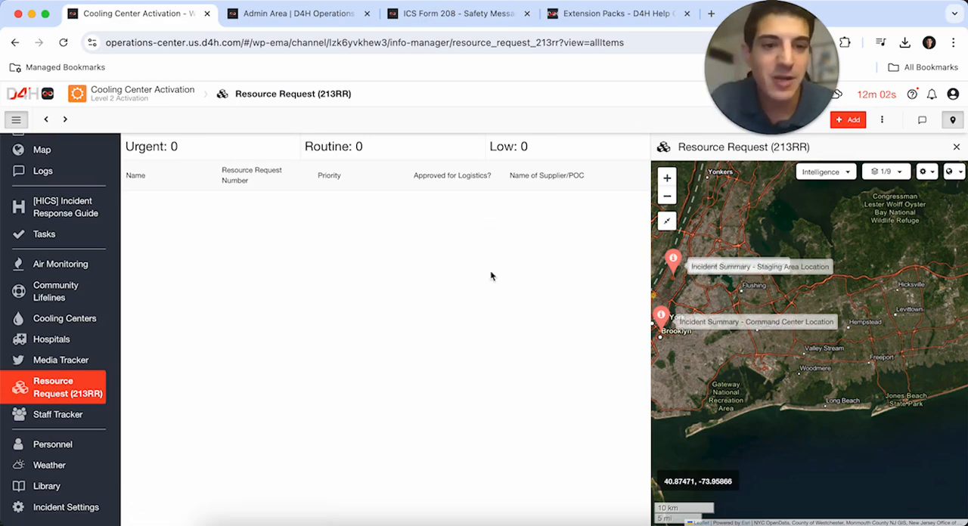
pyautogui.click(848, 120)
pyautogui.click(614, 240)
pyautogui.click(231, 246)
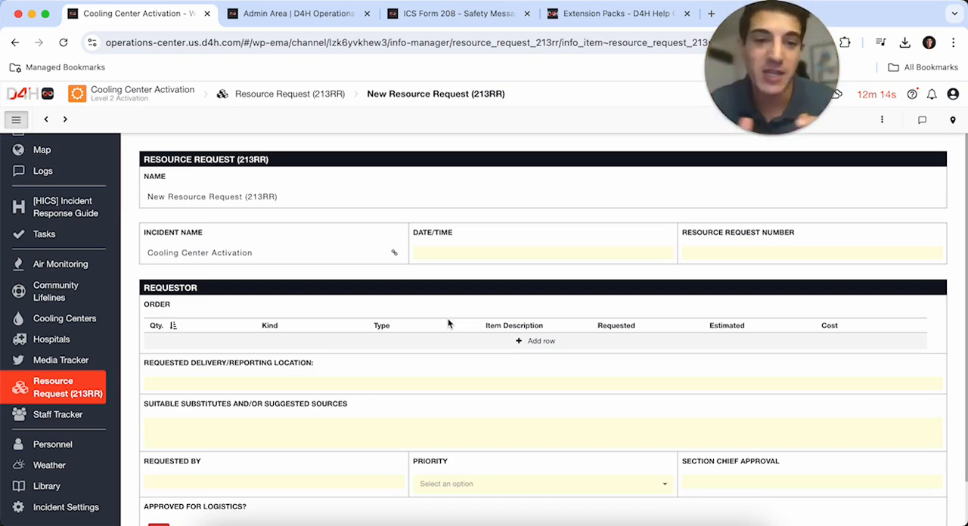
pyautogui.click(257, 198)
pyautogui.write('Water Palette')
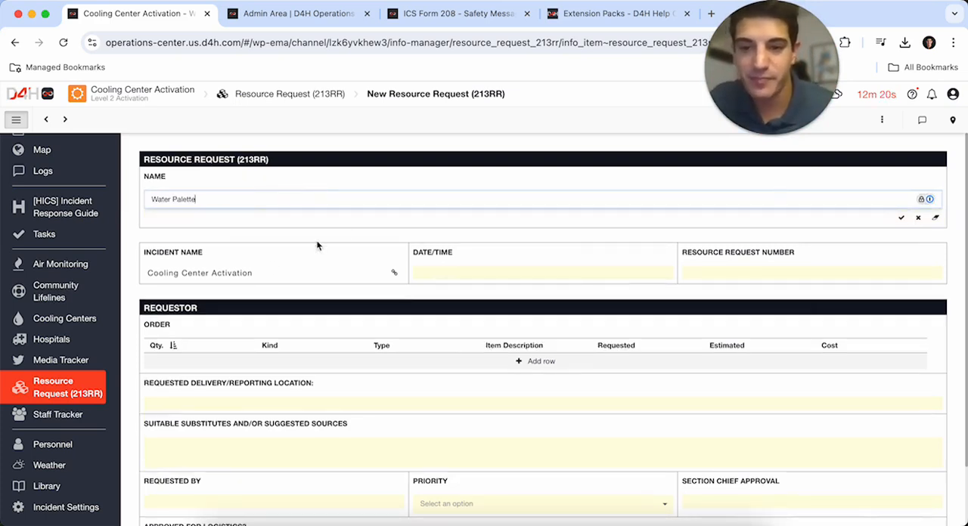
pyautogui.press('Tab')
# - Set the request's date/time to 08/07/2024 15:00 and its resource request number to 1
pyautogui.click(471, 250)
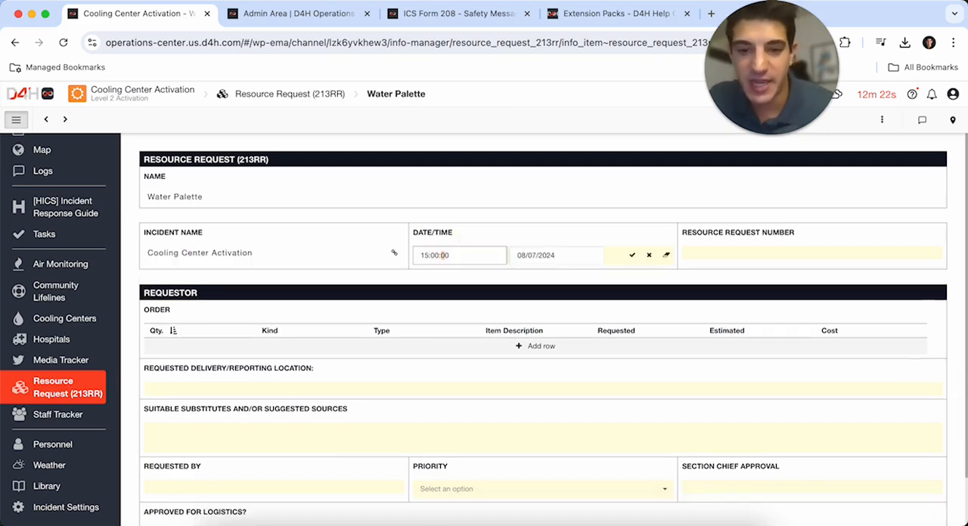
pyautogui.click(771, 256)
pyautogui.write('1')
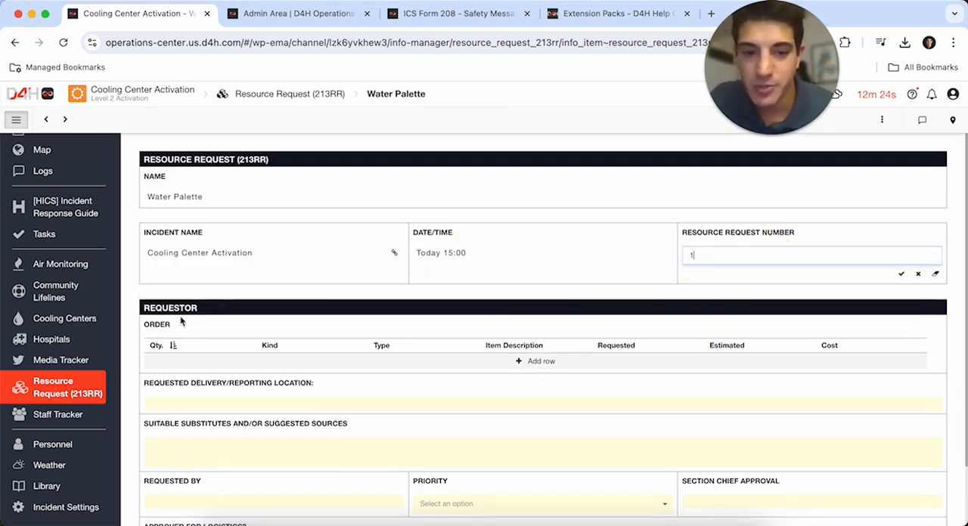
pyautogui.click(139, 297)
# - Add a row to the request's order table with a quantity of 1
pyautogui.scroll(-2, 129, 331)
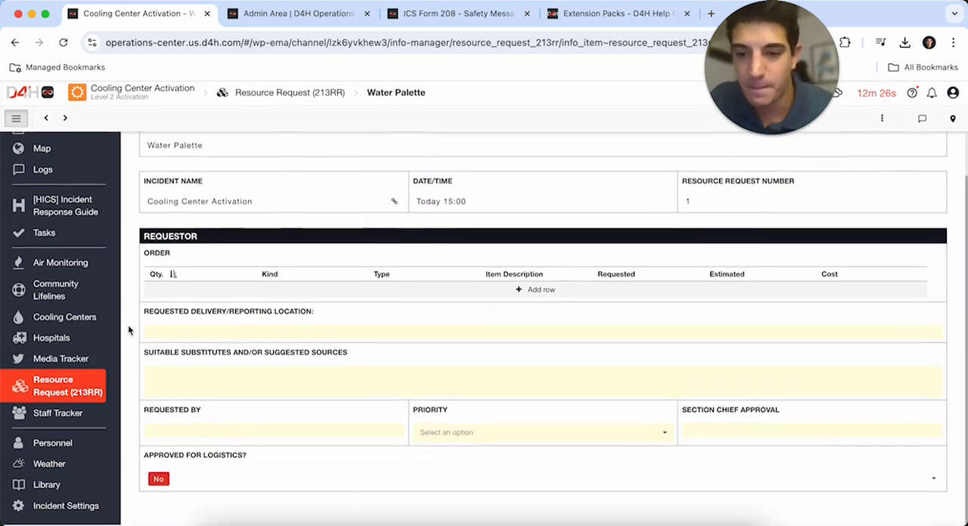
pyautogui.click(541, 293)
pyautogui.click(173, 300)
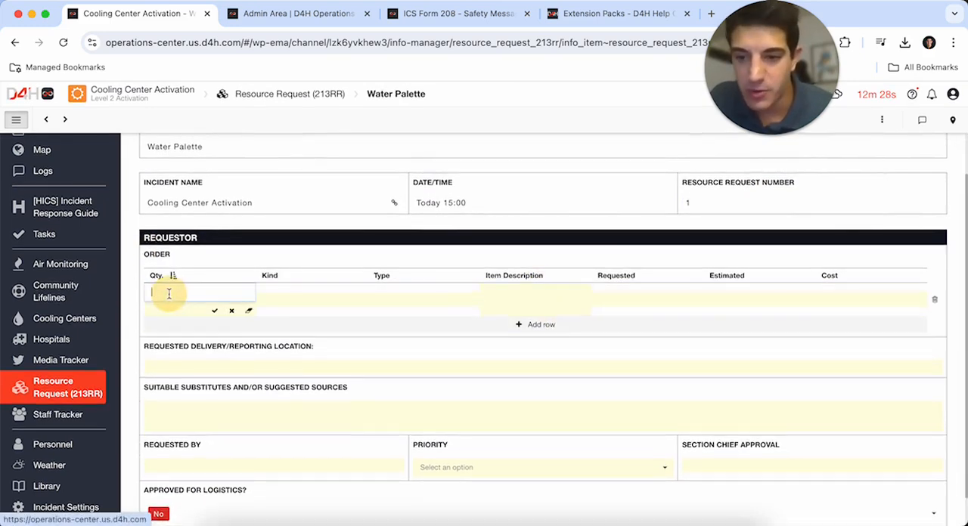
pyautogui.write('1')
pyautogui.click(338, 296)
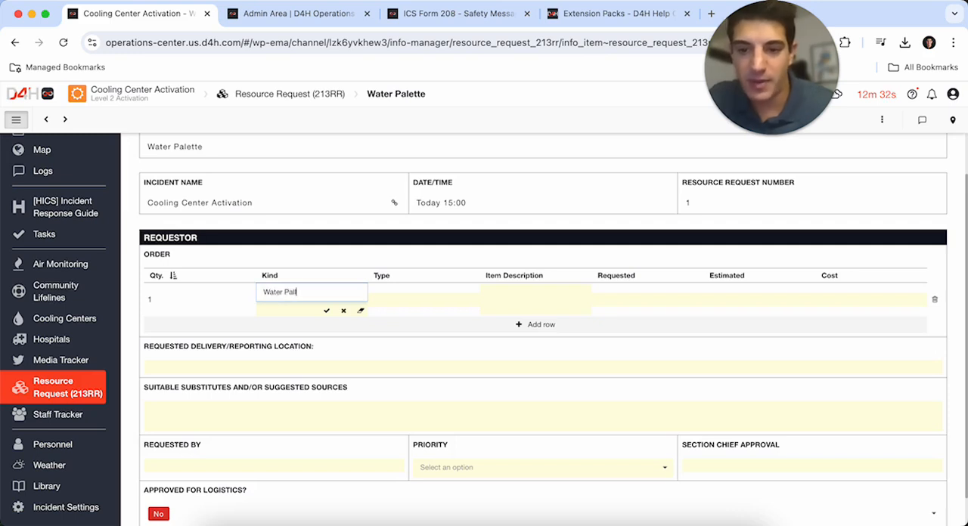
pyautogui.write('Water Palette')
pyautogui.press('Tab')
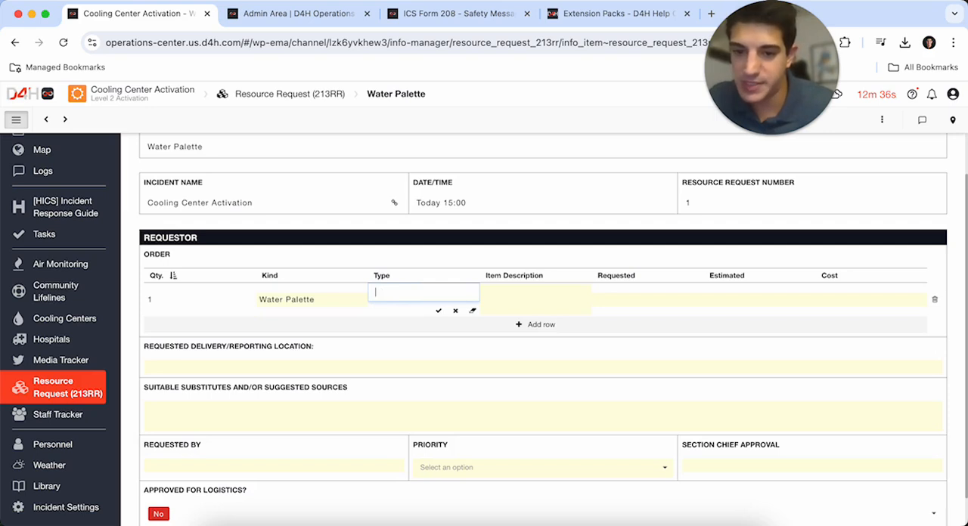
# - Fill the order row with kind "Water Bottles", type "Palette" and item description "Poland Spring"
pyautogui.click(288, 296)
pyautogui.write('Water Bottles')
pyautogui.press('Tab')
pyautogui.write('Palett')
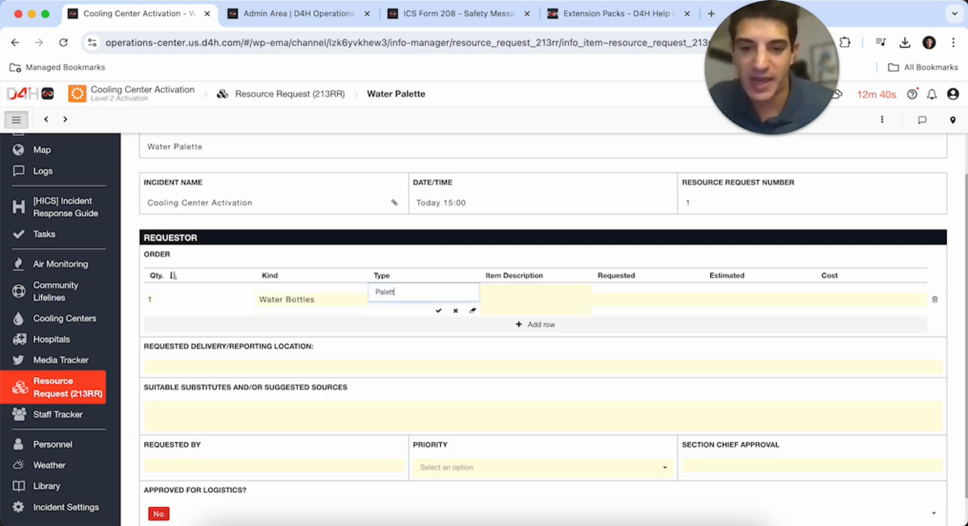
pyautogui.write('e')
pyautogui.press('Tab')
pyautogui.write('Poland')
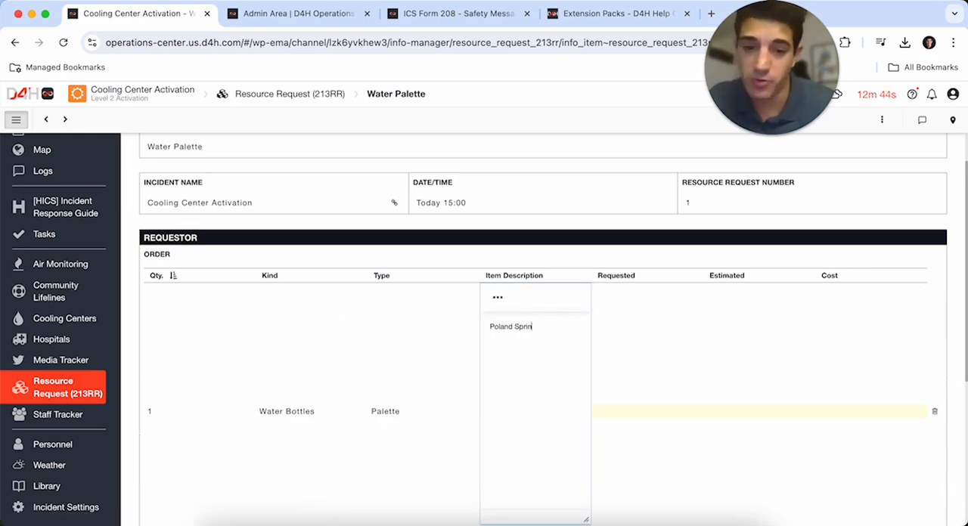
pyautogui.write(' Spring')
pyautogui.press('Tab')
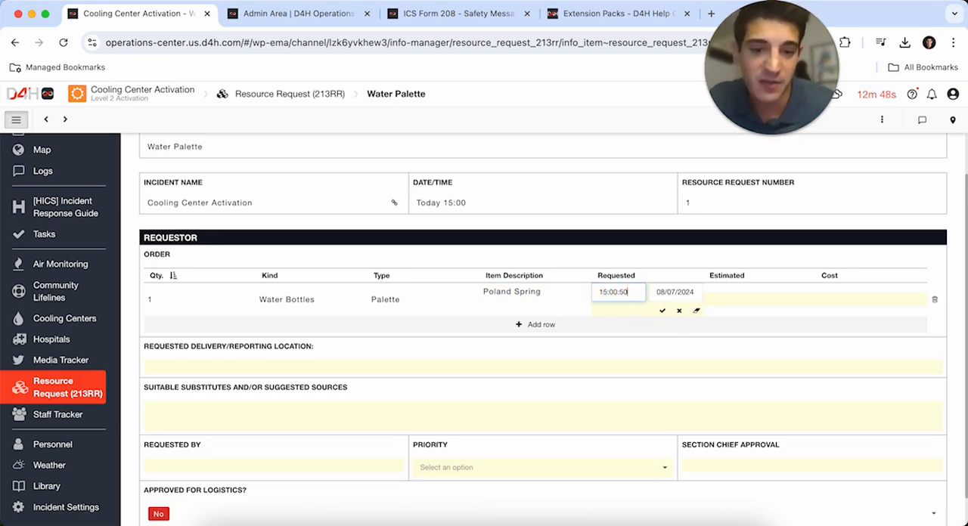
# - Set the order row's requested time to 15:05 on 08/07/2024
pyautogui.press('BackSpace')
pyautogui.press('BackSpace')
pyautogui.press('BackSpace')
pyautogui.write('500')
pyautogui.press('Tab')
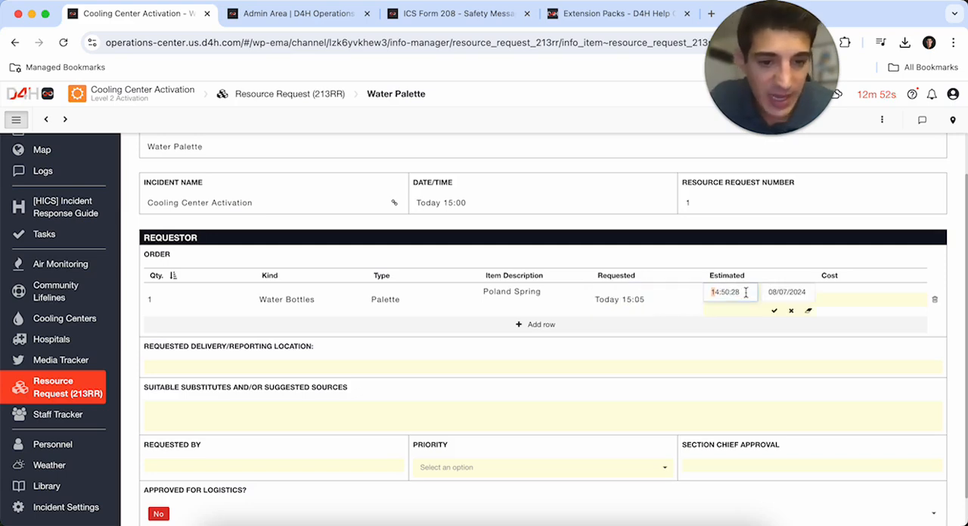
# - Set the order row's estimated time to 16:00 on 08/07/2024 and its cost to $300
pyautogui.press('Tab')
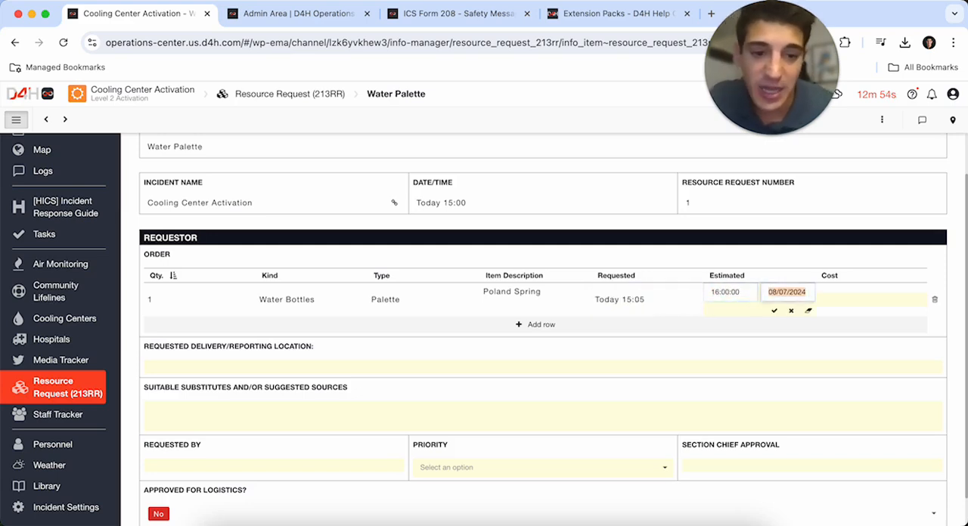
pyautogui.press('Tab')
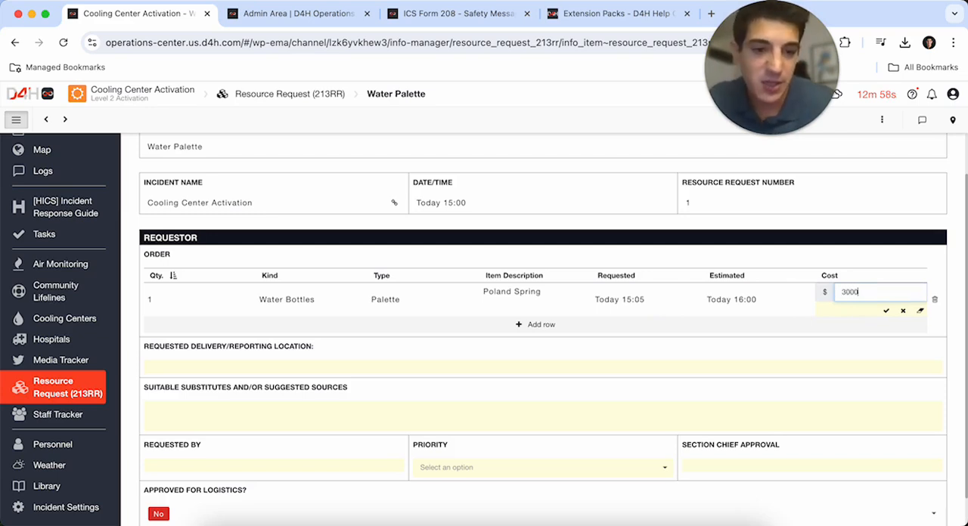
pyautogui.click(734, 372)
# - Search for the Chrysler Building and save it as the requested delivery/reporting location
pyautogui.scroll(-1, 422, 407)
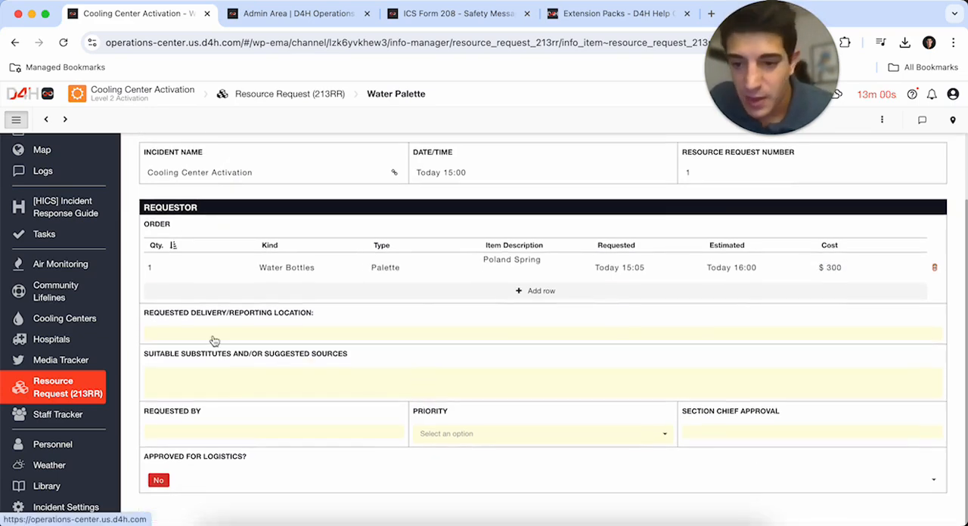
pyautogui.click(216, 332)
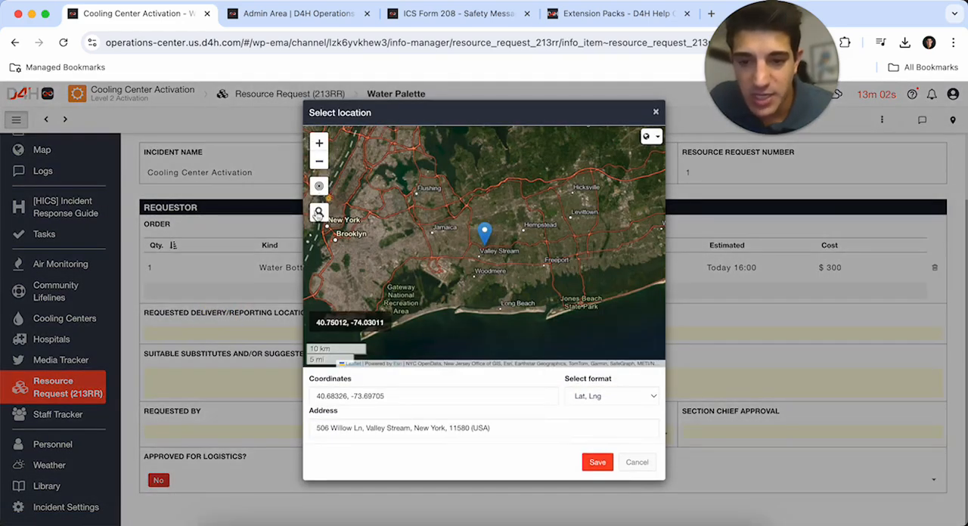
pyautogui.click(320, 213)
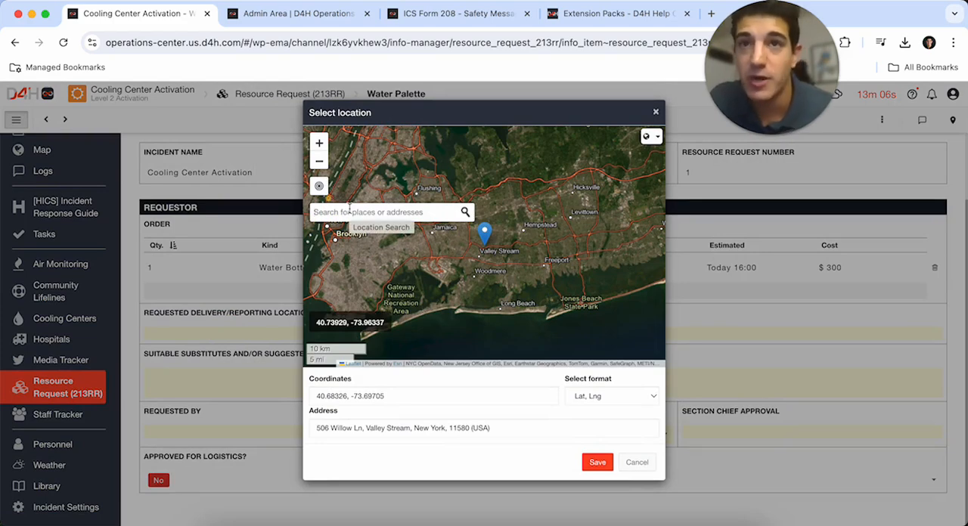
pyautogui.click(349, 211)
pyautogui.write('Chrysler Building')
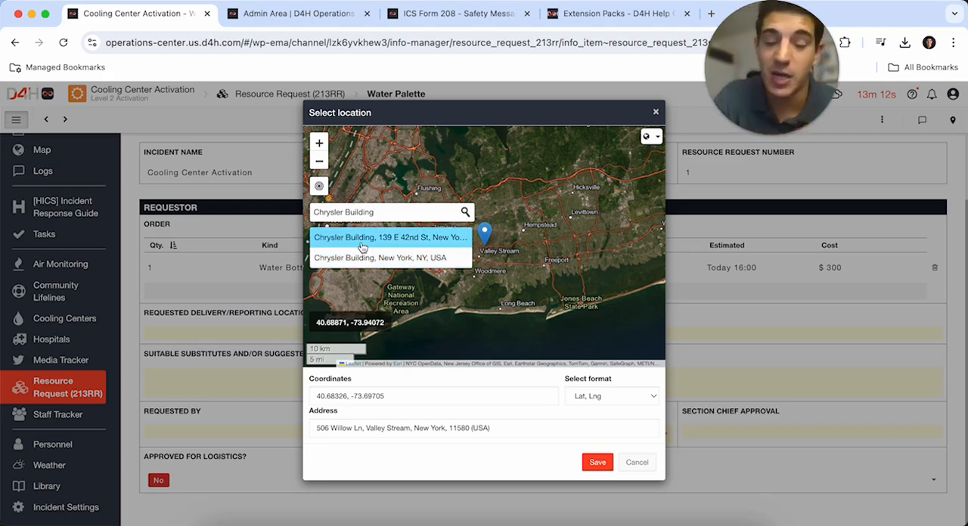
pyautogui.click(361, 243)
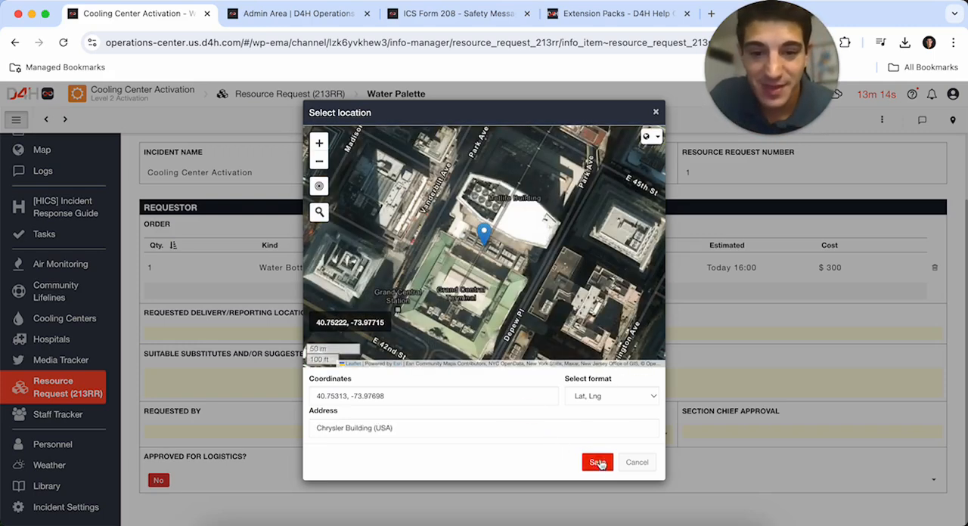
pyautogui.click(598, 462)
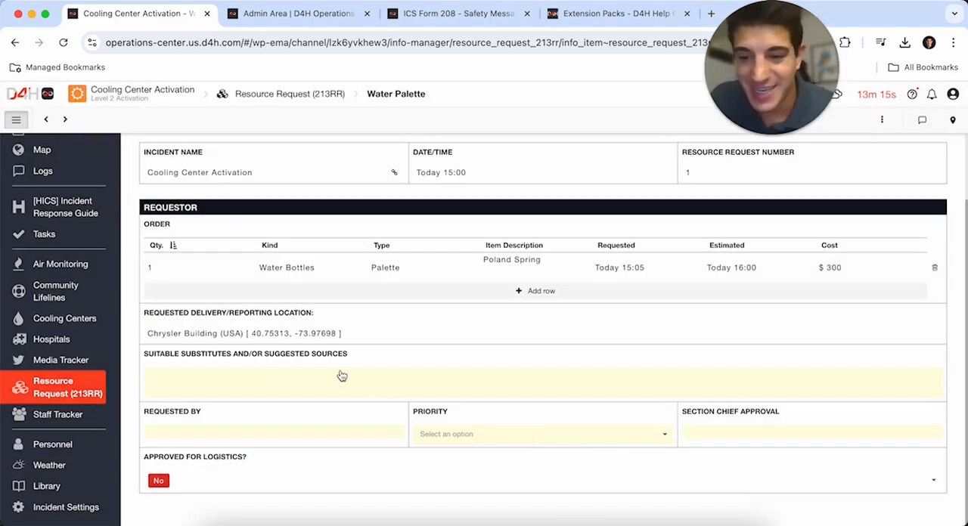
# - Enter "Dasani" as the suitable substitute and choose the Cooling Center Team Lead role as the requester
pyautogui.click(233, 387)
pyautogui.write('Dasani')
pyautogui.press('Tab')
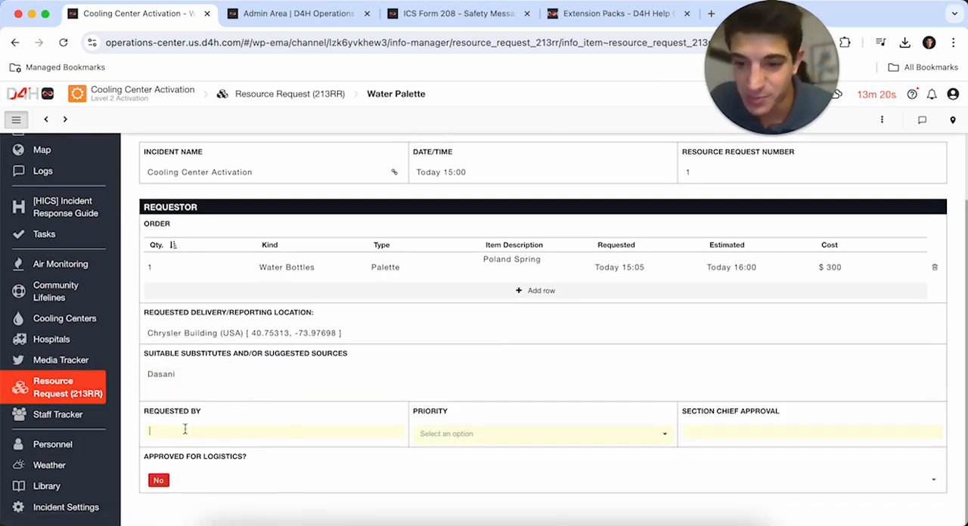
pyautogui.click(184, 430)
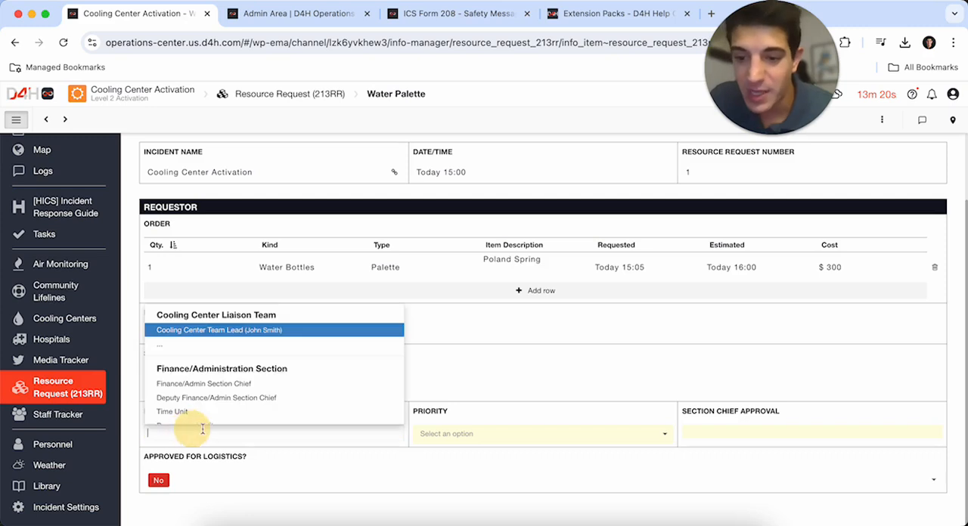
pyautogui.click(221, 321)
# - Set the resource request's priority to Urgent
pyautogui.click(483, 442)
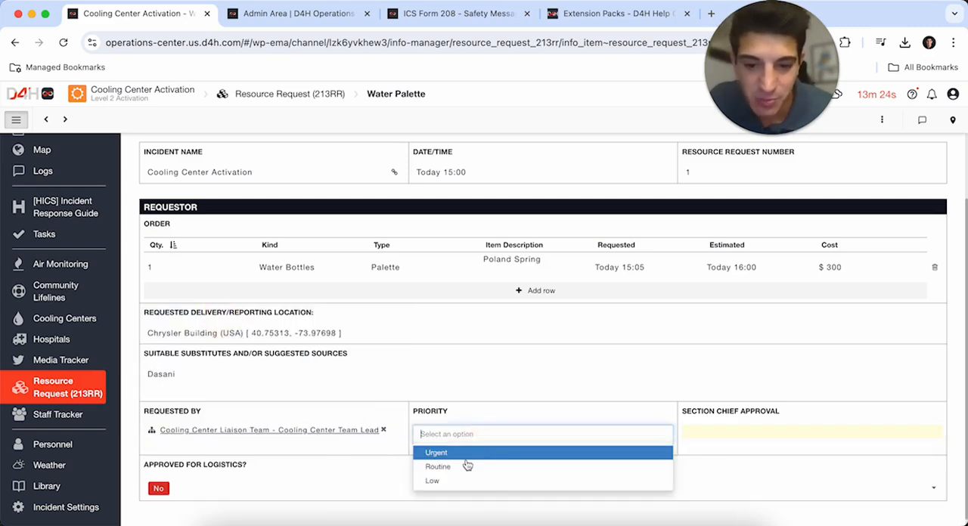
pyautogui.click(463, 465)
pyautogui.click(516, 442)
pyautogui.click(476, 453)
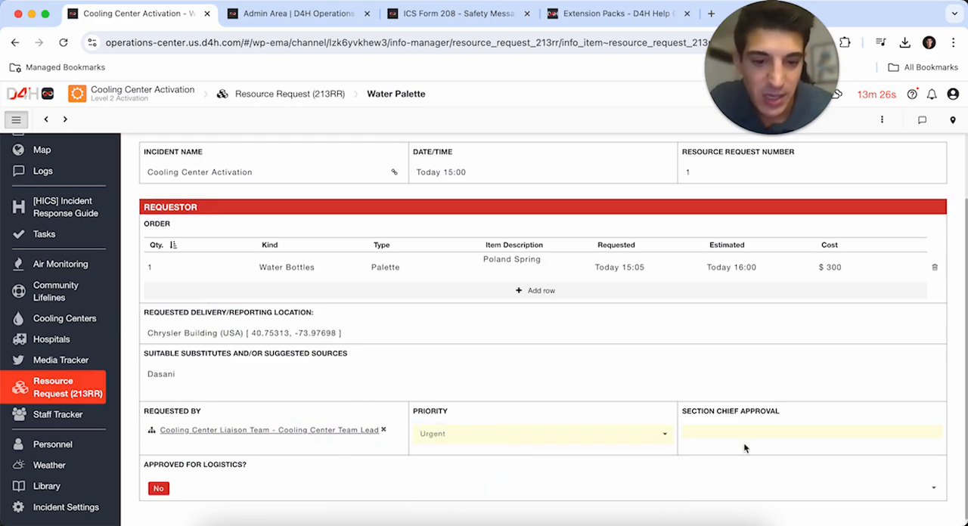
# - Set the water palette request's logistics approval to Yes
pyautogui.scroll(-1, 573, 450)
pyautogui.click(256, 475)
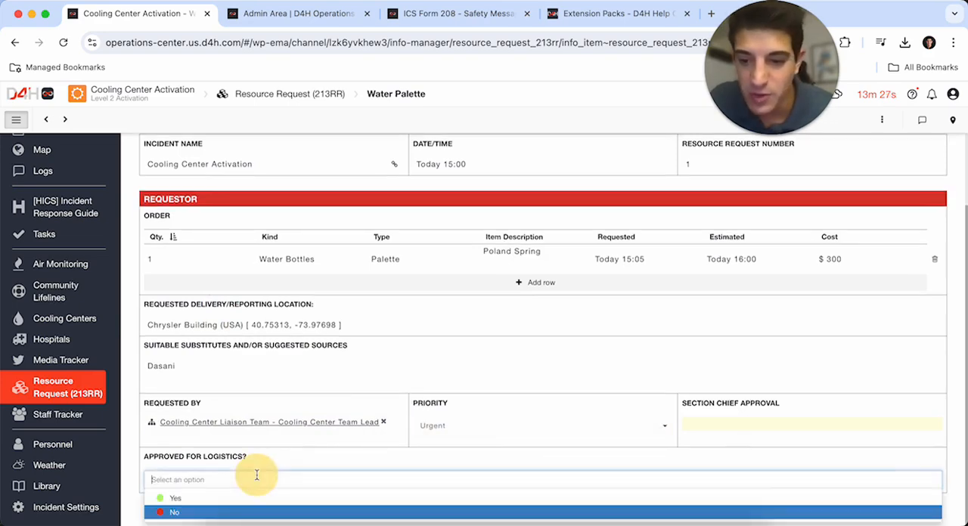
pyautogui.click(219, 499)
# - Draw a freehand signature for the section chief approval and lock the requestor section with it
pyautogui.scroll(-3, 570, 314)
pyautogui.click(782, 204)
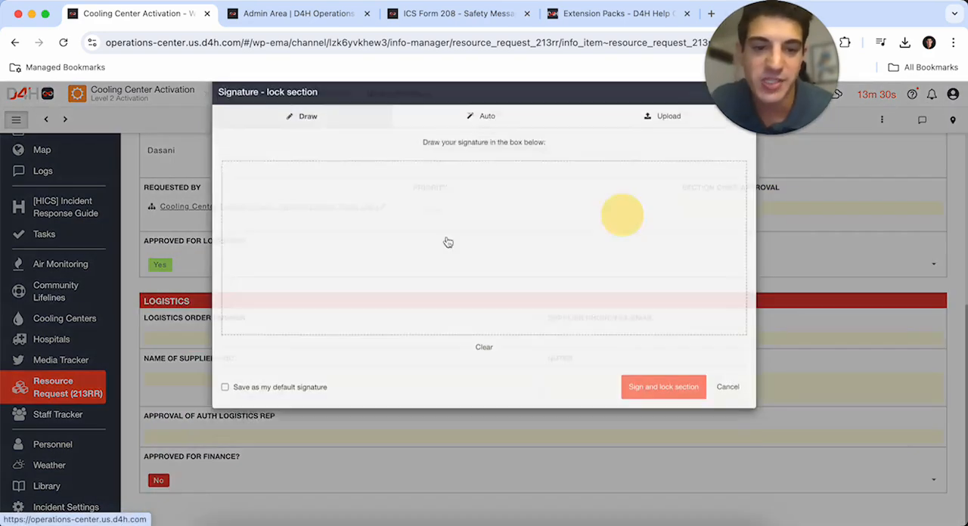
pyautogui.moveTo(301, 250)
pyautogui.mouseDown()
pyautogui.moveTo(531, 265)
pyautogui.moveTo(663, 296)
pyautogui.mouseUp()
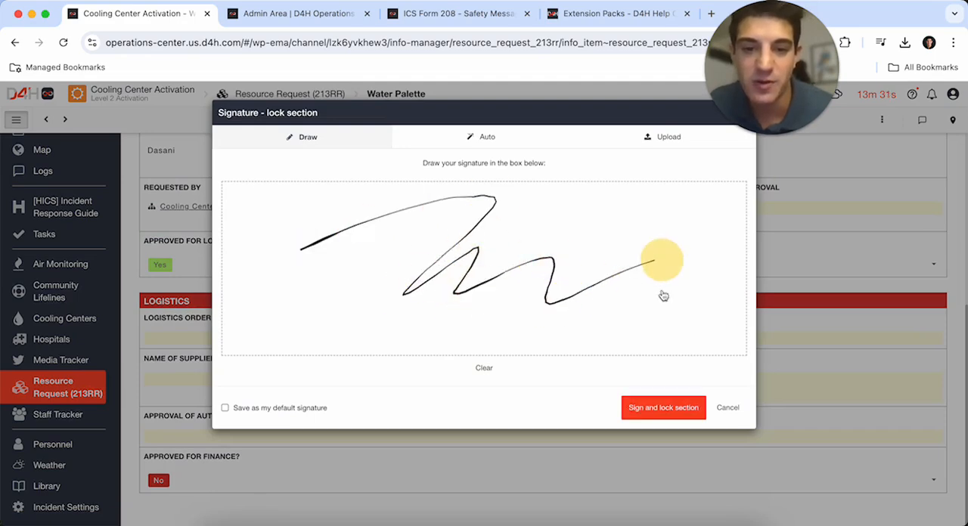
pyautogui.click(664, 407)
pyautogui.scroll(3, 401, 382)
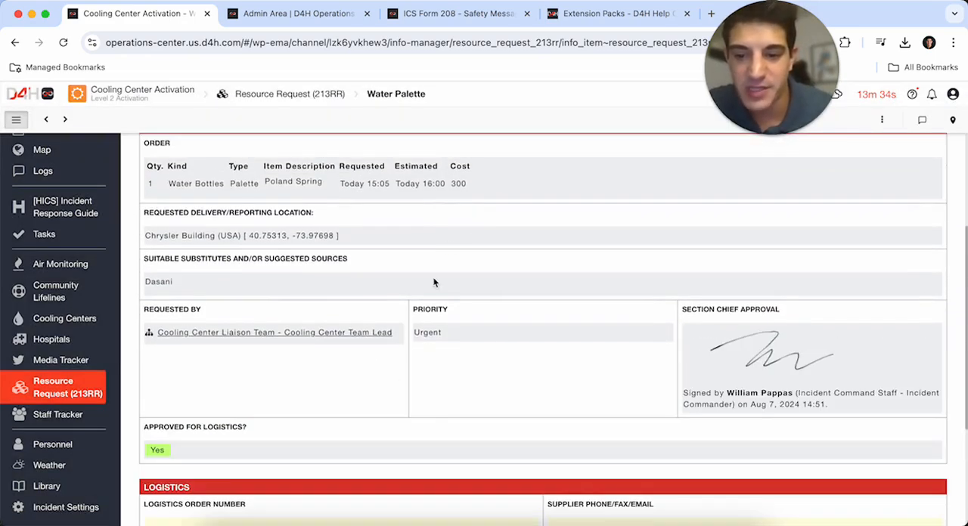
# - Set the logistics section's finance approval to Yes and show the finance section of the request
pyautogui.scroll(-3, 433, 282)
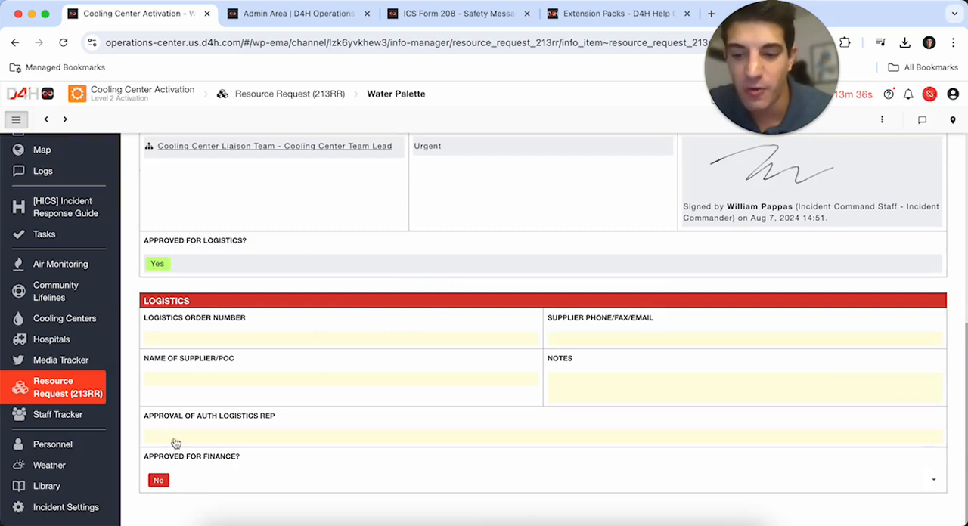
pyautogui.click(193, 490)
pyautogui.click(194, 497)
pyautogui.scroll(-2, 259, 416)
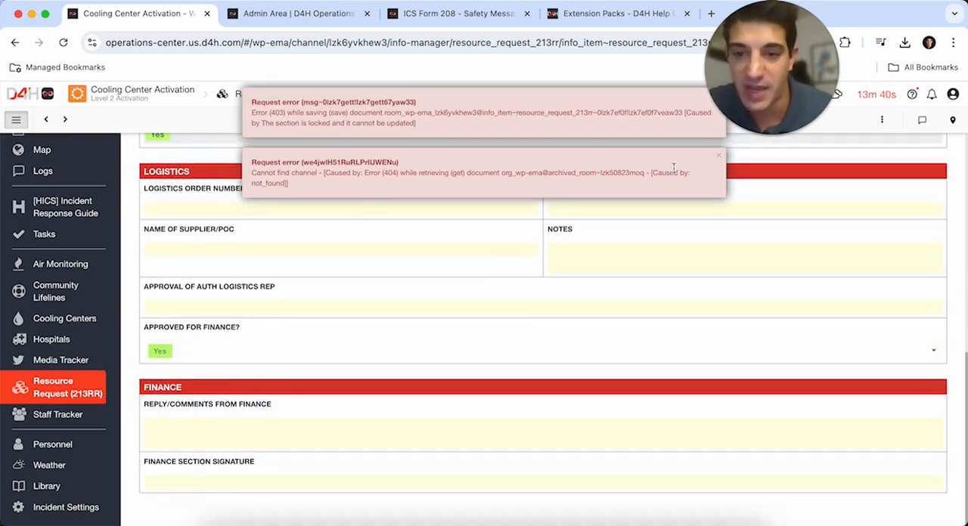
# - Add a new Staff Tracker entry with ID 863 and set its status to Deployed
pyautogui.click(50, 415)
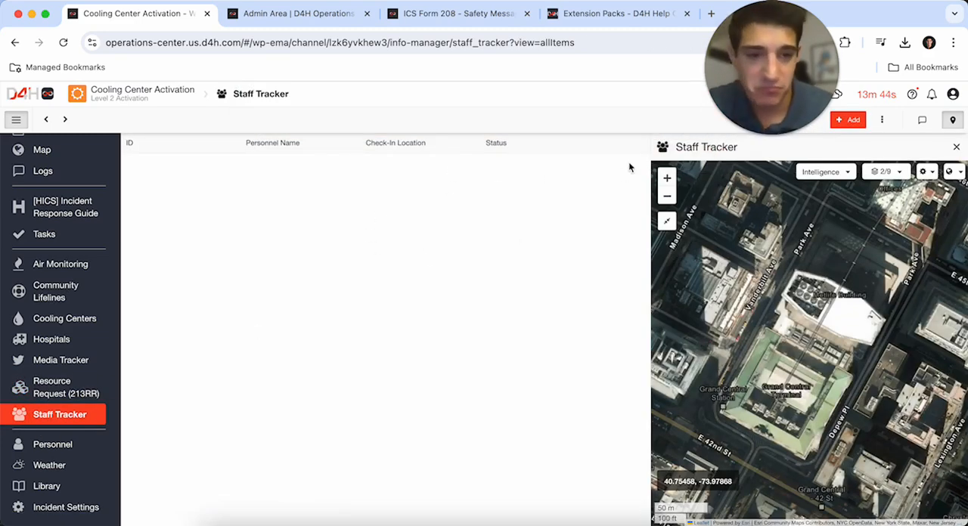
pyautogui.click(851, 121)
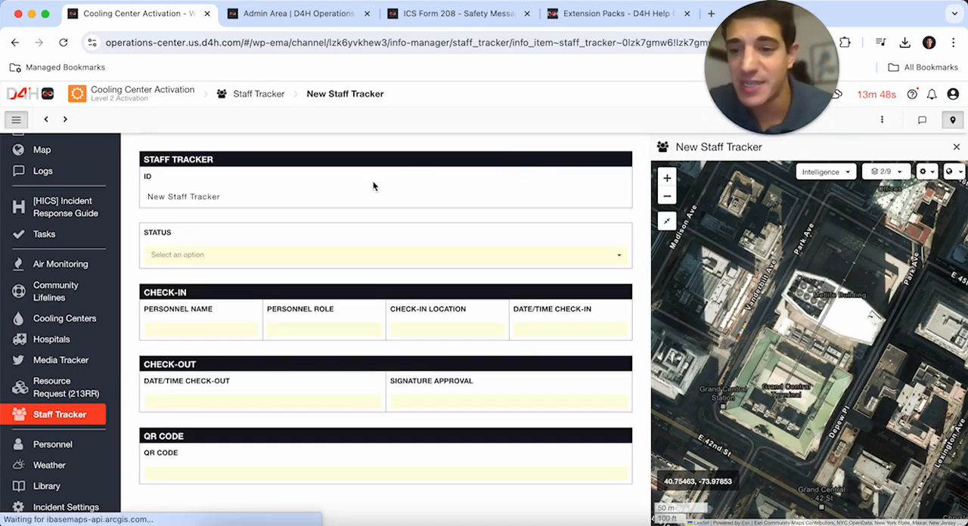
pyautogui.click(253, 198)
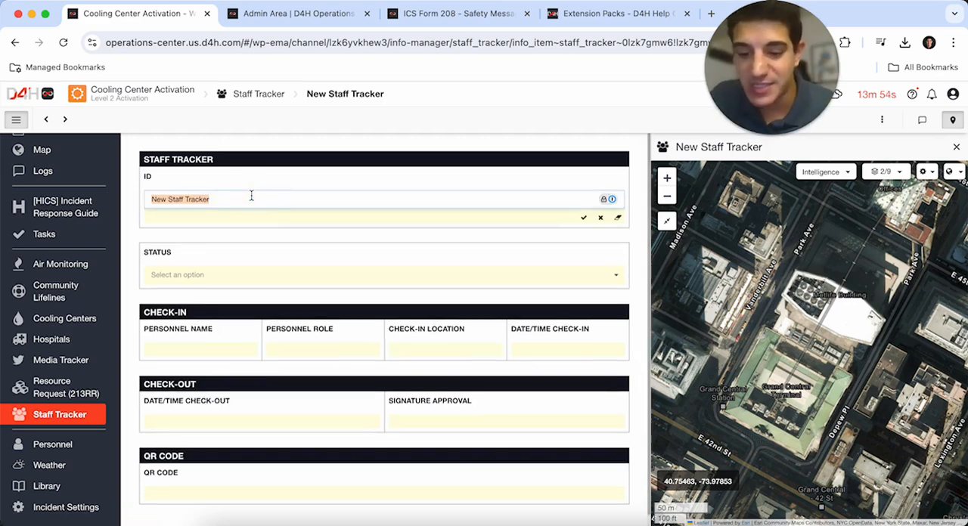
pyautogui.write('8')
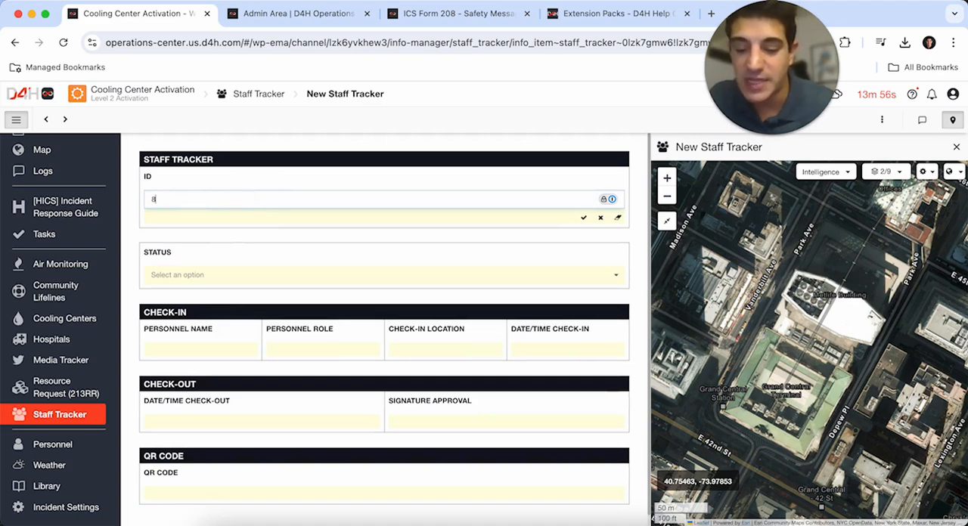
pyautogui.write('63')
pyautogui.click(164, 274)
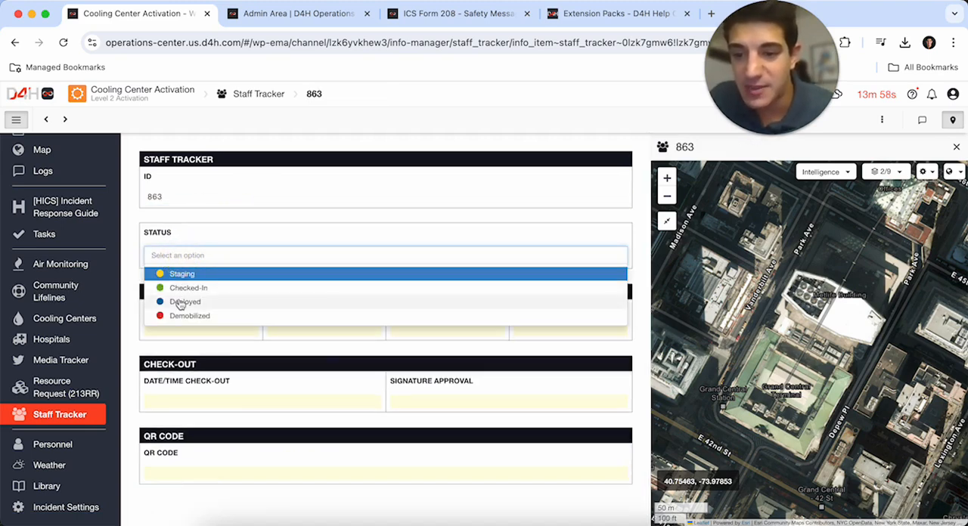
pyautogui.click(177, 299)
# - Assign the second listed person to the check-in and enter "Cooling Center Team Lead" as the personnel role
pyautogui.click(170, 327)
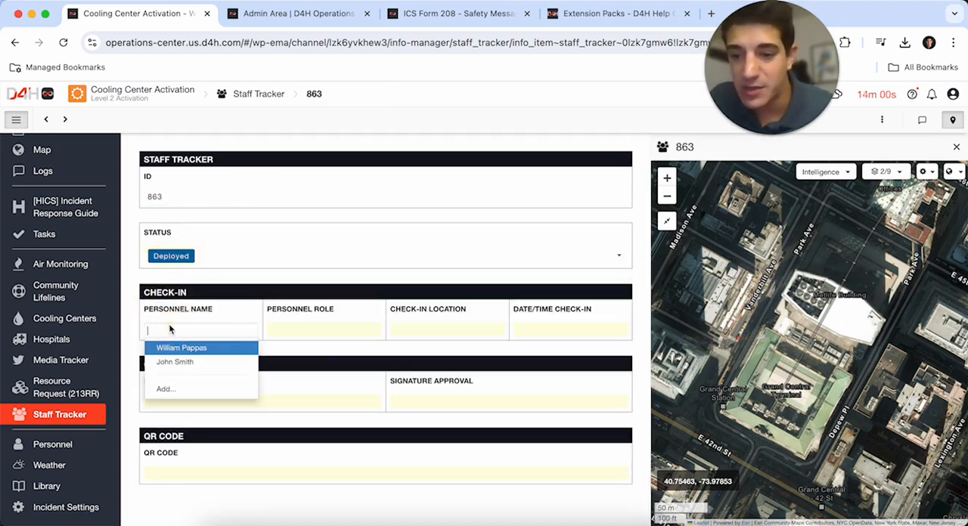
pyautogui.click(175, 362)
pyautogui.click(309, 334)
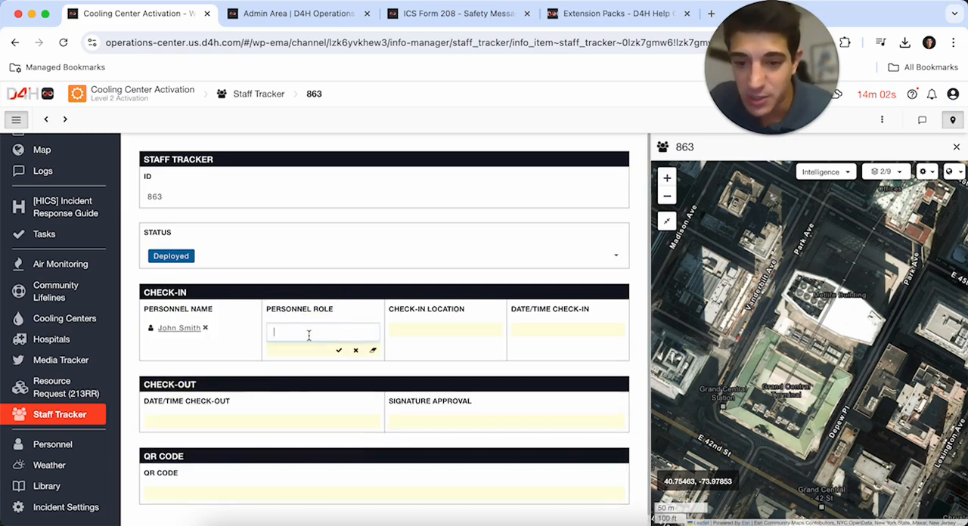
pyautogui.write('Cooling Center Team Lead')
# - Search for the NYC Emergency Management street address and save it as the staff entry's check-in location
pyautogui.click(419, 337)
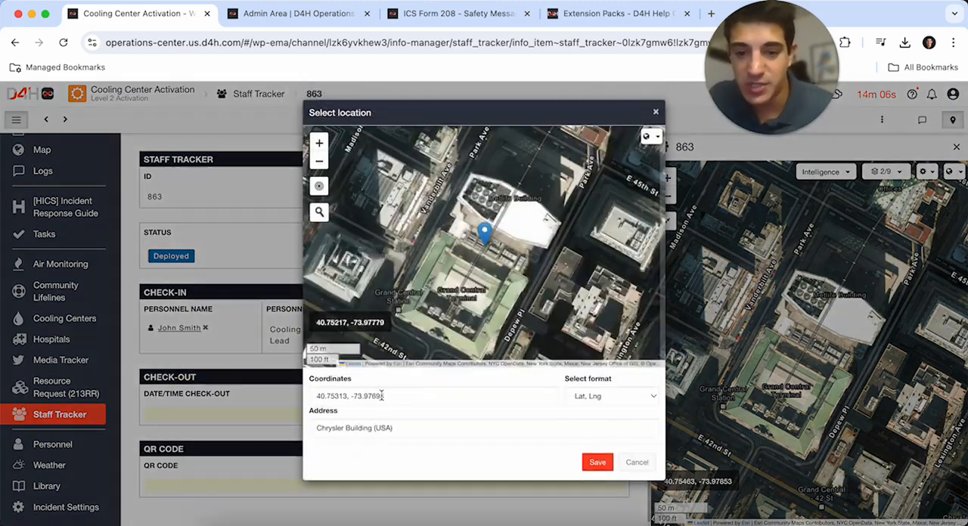
pyautogui.click(319, 213)
pyautogui.write('165 Ca')
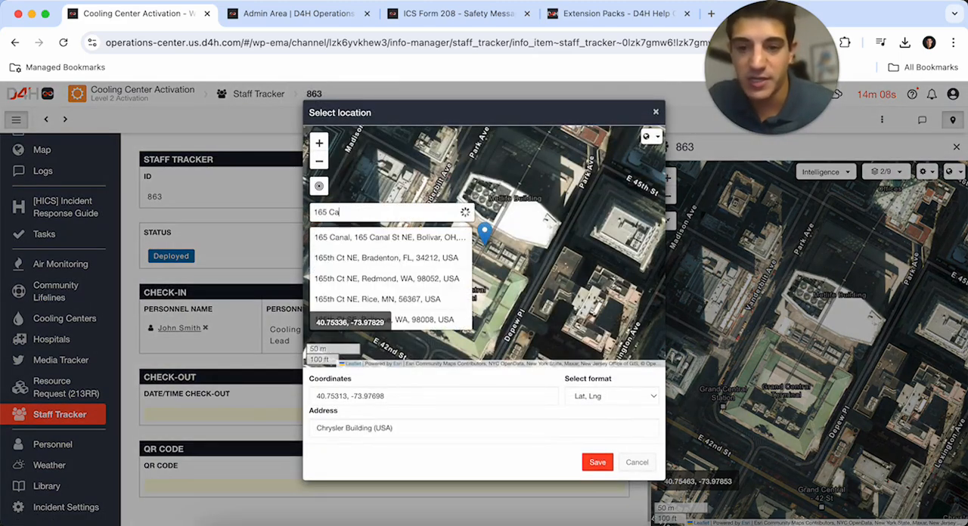
pyautogui.write('dman Plaza E')
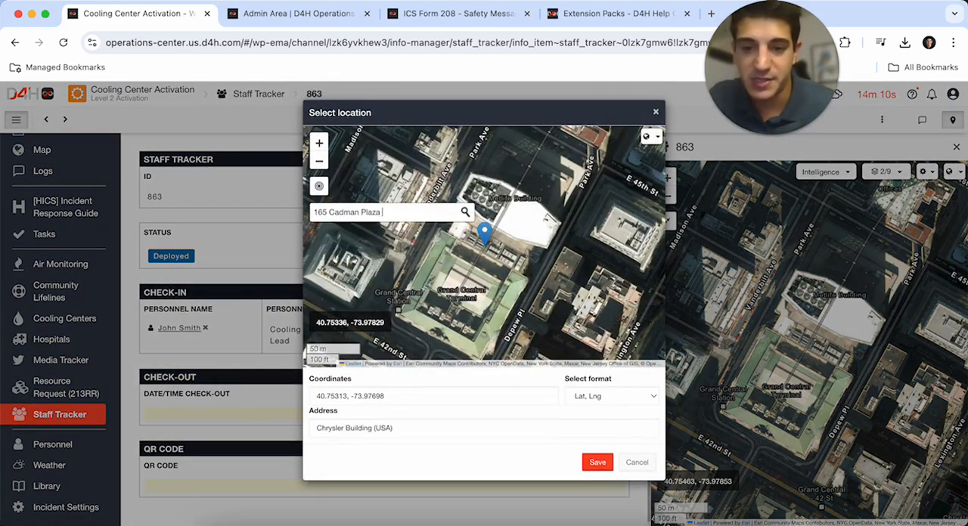
pyautogui.click(394, 239)
pyautogui.click(598, 462)
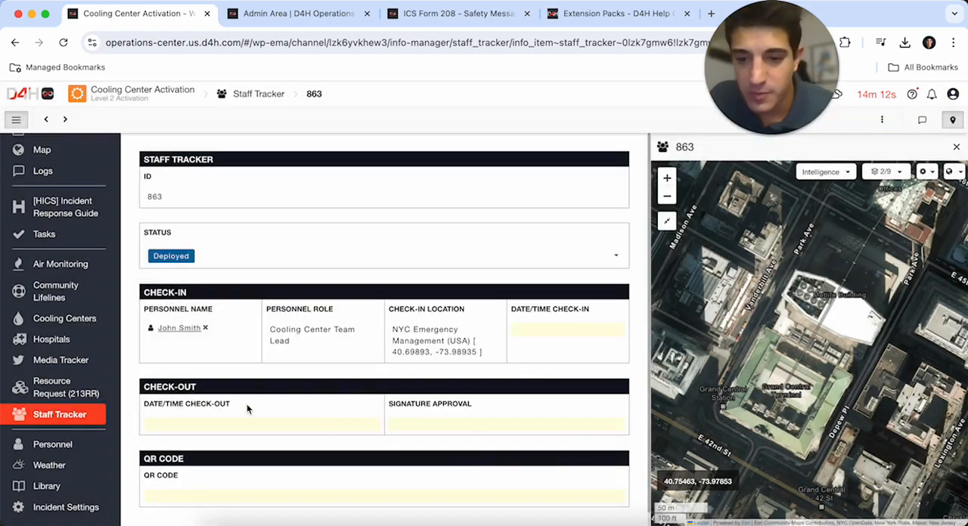
# - Change the staff entry's check-in location to the Chrysler Building and save it
pyautogui.scroll(-1, 376, 381)
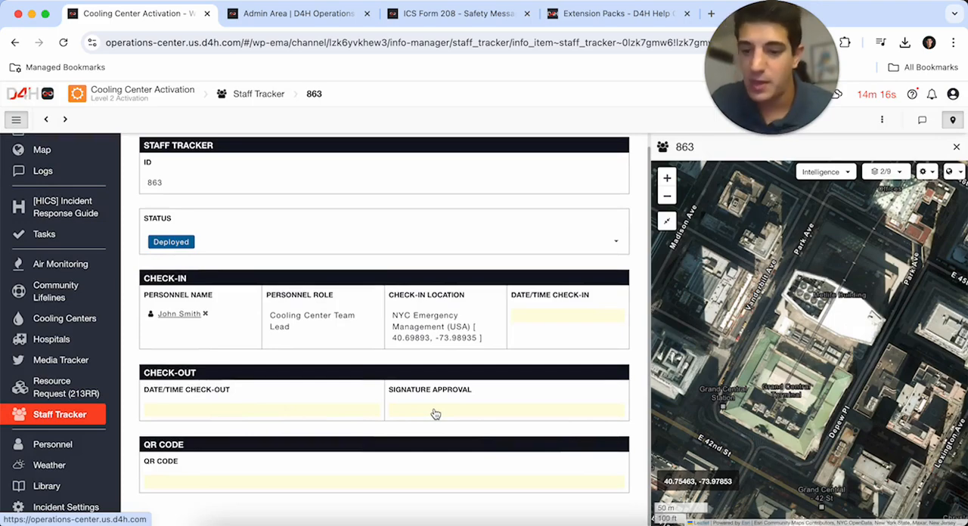
pyautogui.click(428, 336)
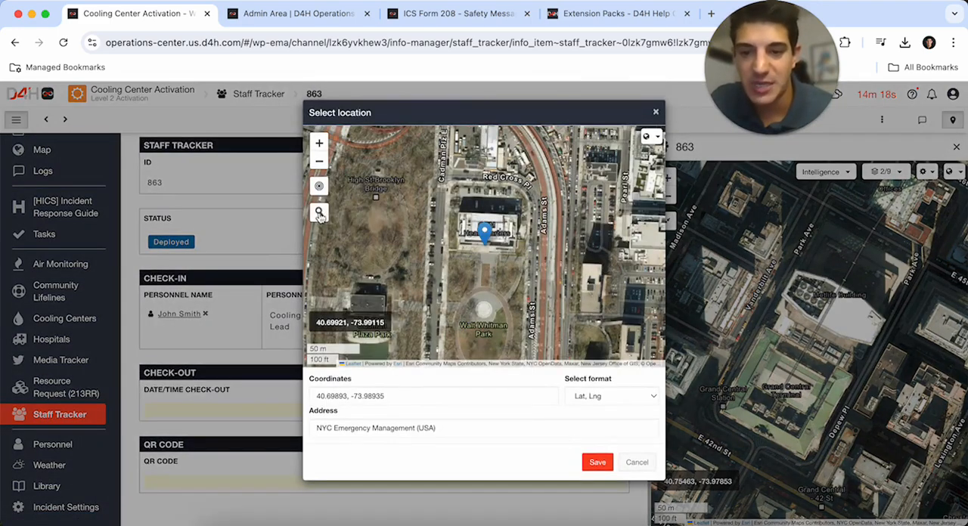
pyautogui.click(319, 215)
pyautogui.write('Chrysler Building')
pyautogui.press('Return')
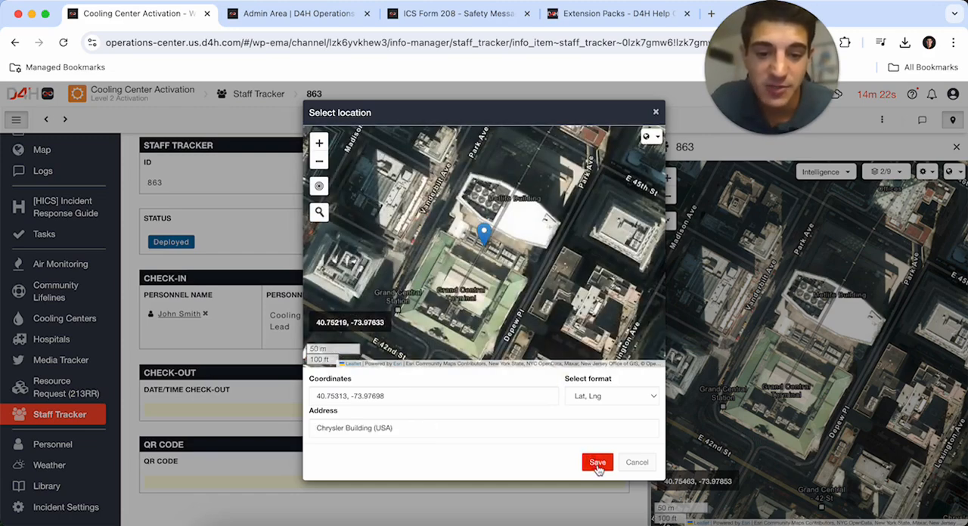
pyautogui.click(597, 462)
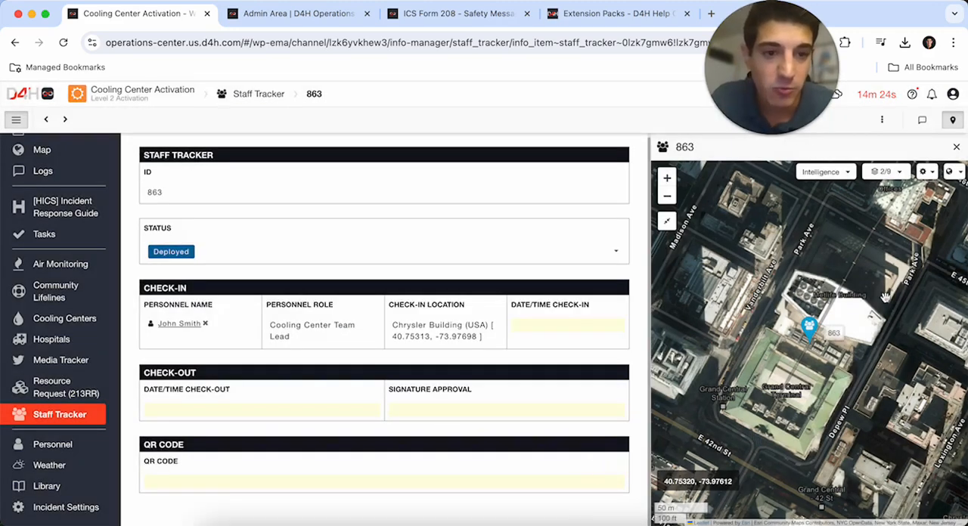
# - Open the incident map, fit all markers in view and examine the Midtown Manhattan cluster
pyautogui.click(68, 338)
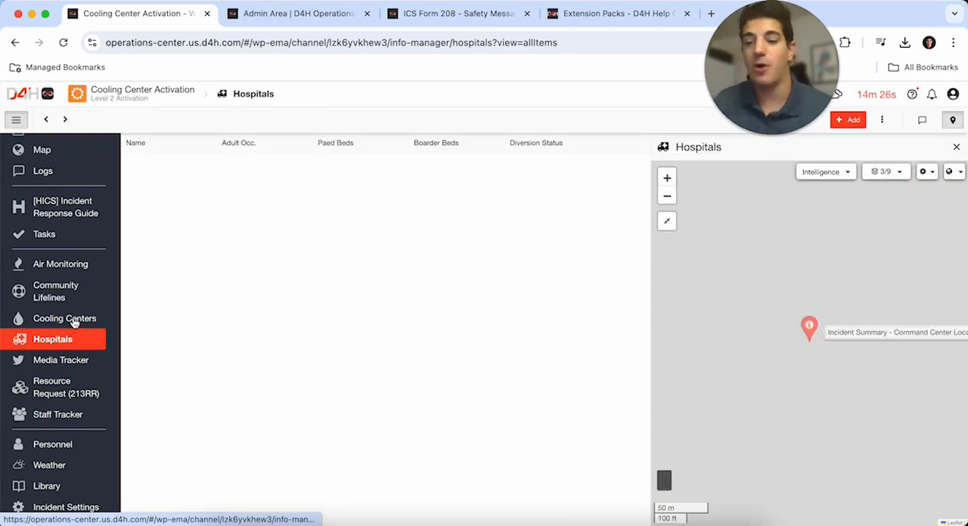
pyautogui.click(74, 323)
pyautogui.click(53, 151)
pyautogui.click(900, 146)
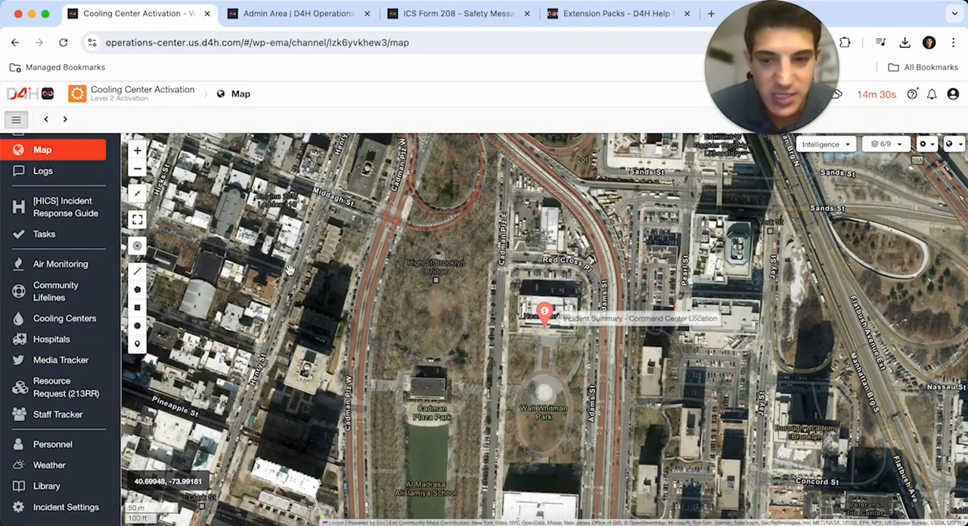
pyautogui.click(136, 193)
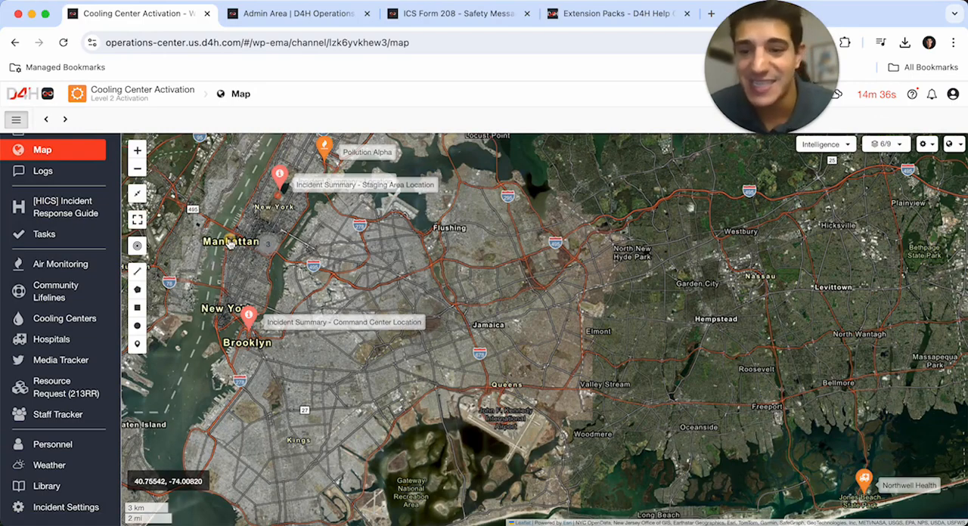
pyautogui.scroll(5, 261, 248)
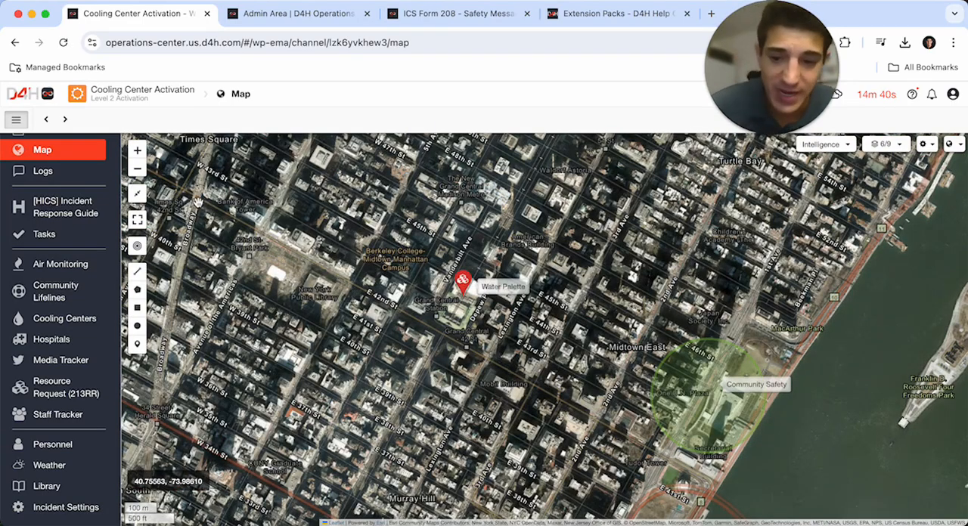
pyautogui.click(138, 218)
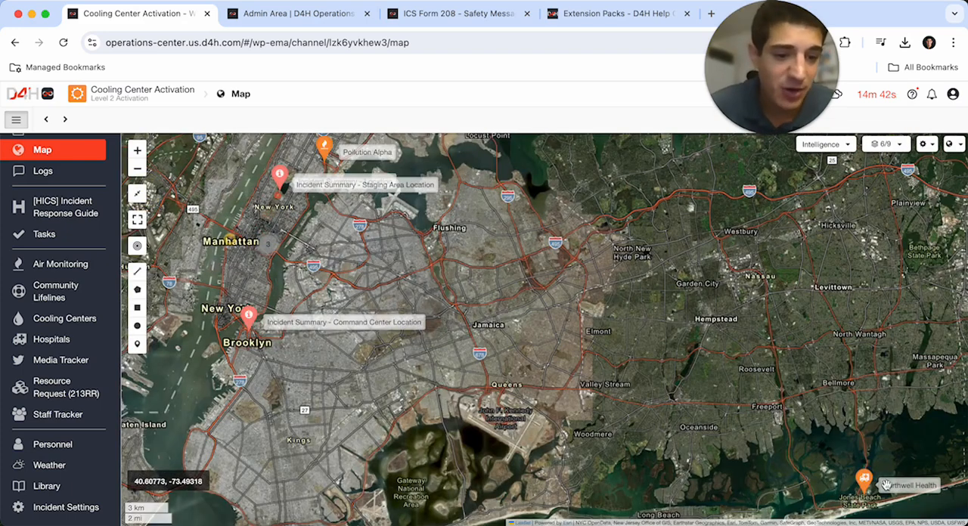
# - Start a file import for Cooling Centers and load Cool_It__NYC_2020_-_Cooling_Sites_20240723.csv from the Google Drive Projects folder
pyautogui.click(89, 325)
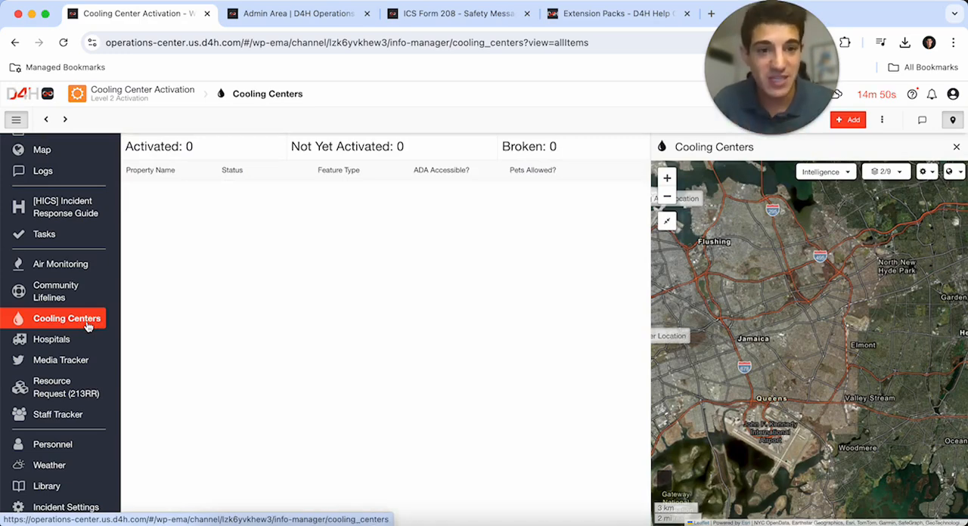
pyautogui.click(882, 120)
pyautogui.click(826, 138)
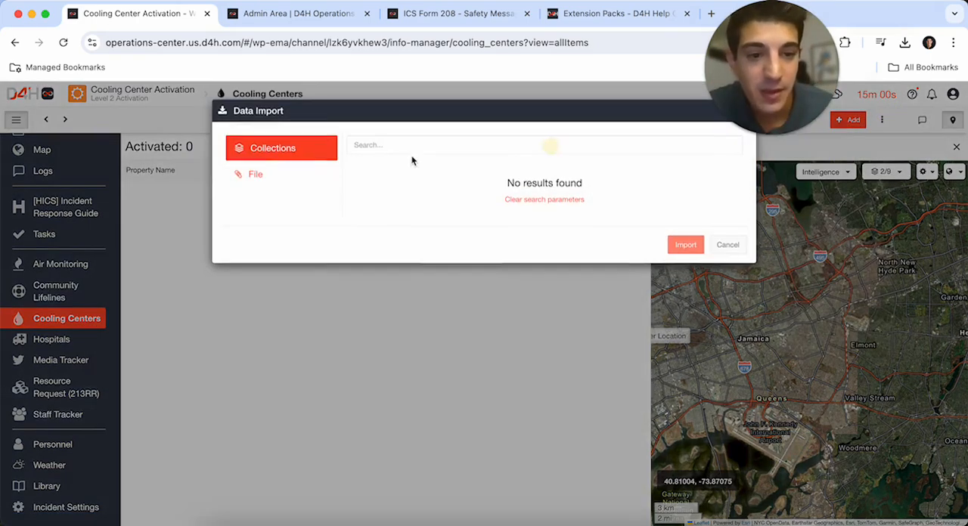
pyautogui.click(261, 181)
pyautogui.click(543, 173)
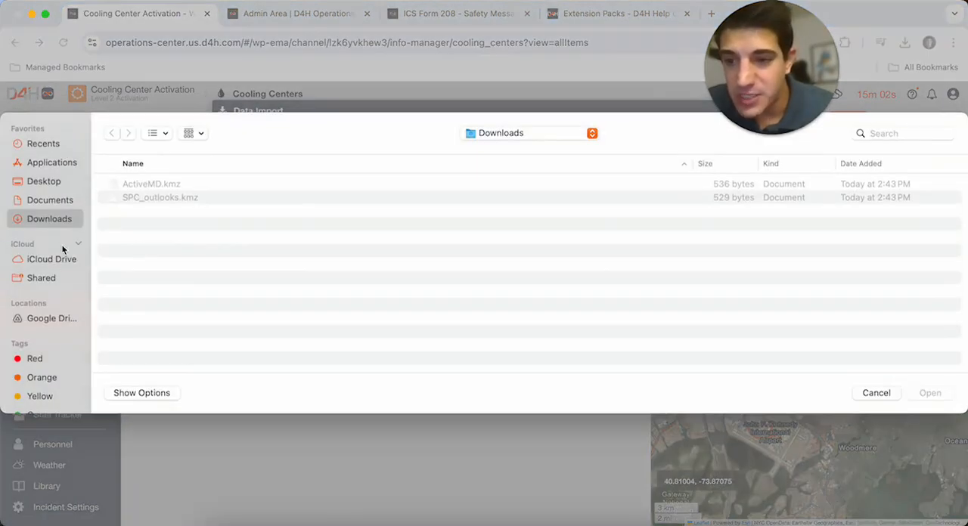
pyautogui.click(47, 318)
pyautogui.doubleClick(141, 184)
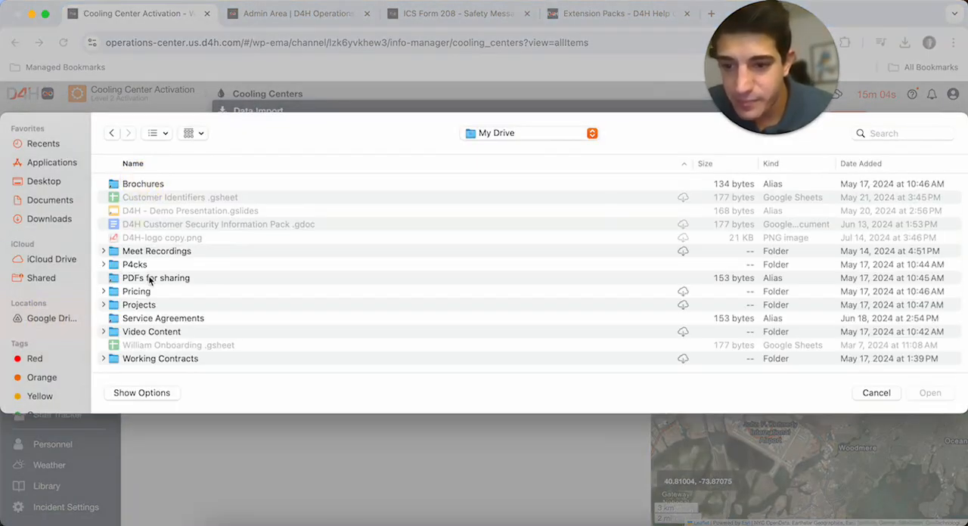
pyautogui.doubleClick(139, 306)
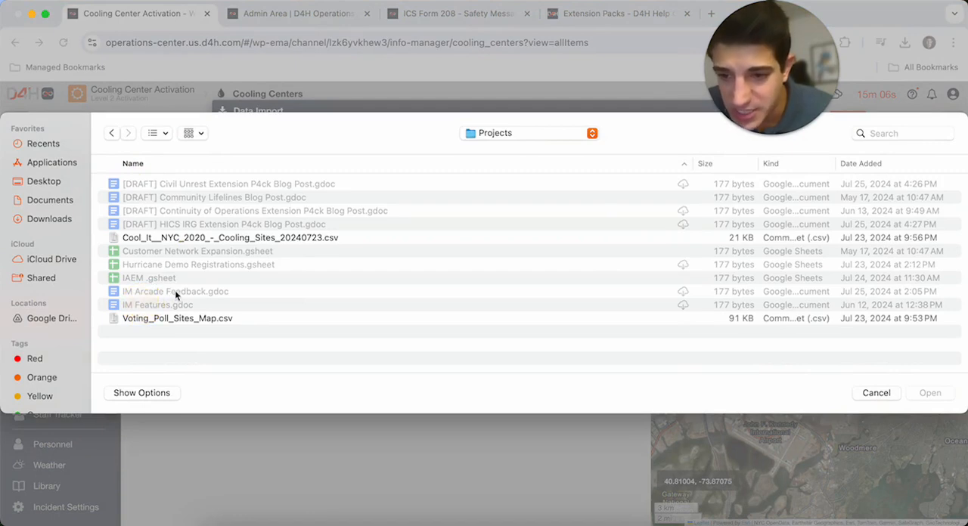
pyautogui.click(186, 239)
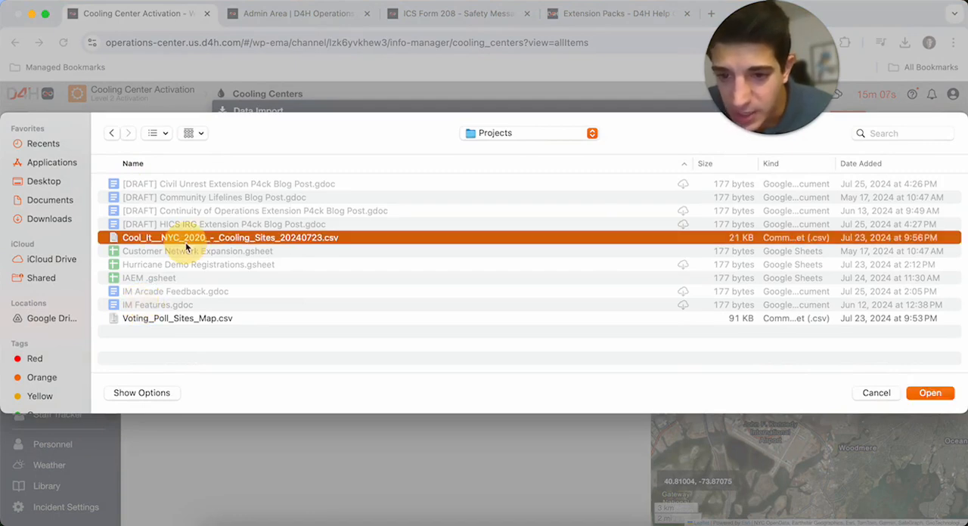
pyautogui.click(929, 393)
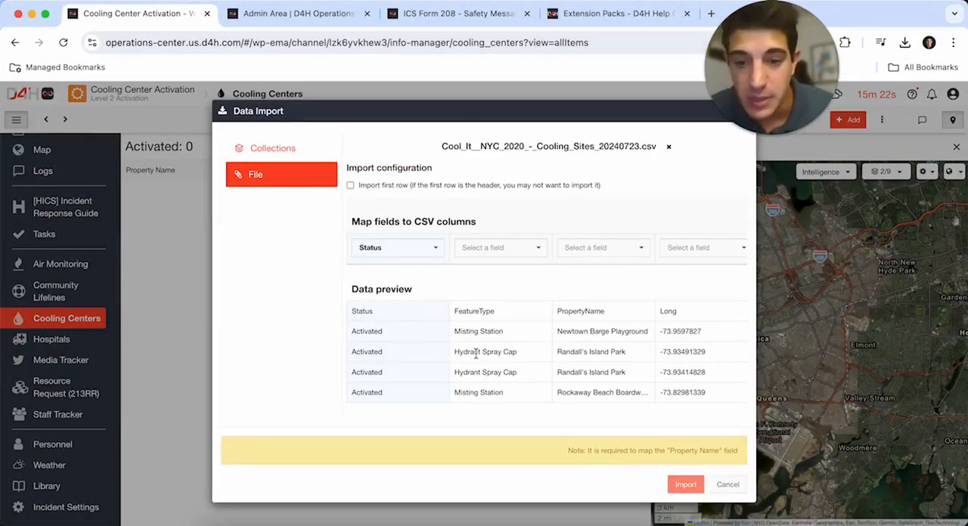
# - Map the CSV's FeatureType column to Feature Type and its PropertyName column to Property Name
pyautogui.hscroll(2, 475, 352)
pyautogui.click(486, 249)
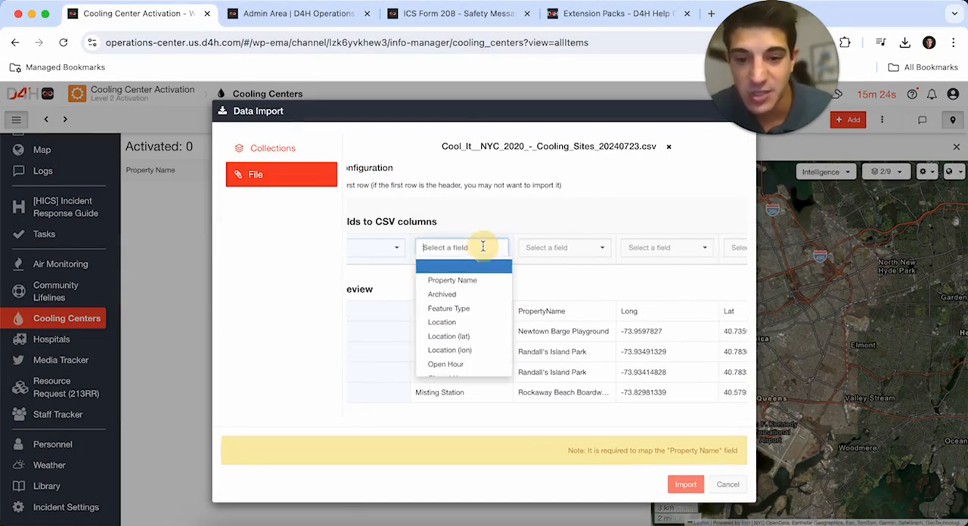
pyautogui.click(453, 308)
pyautogui.hscroll(2, 527, 241)
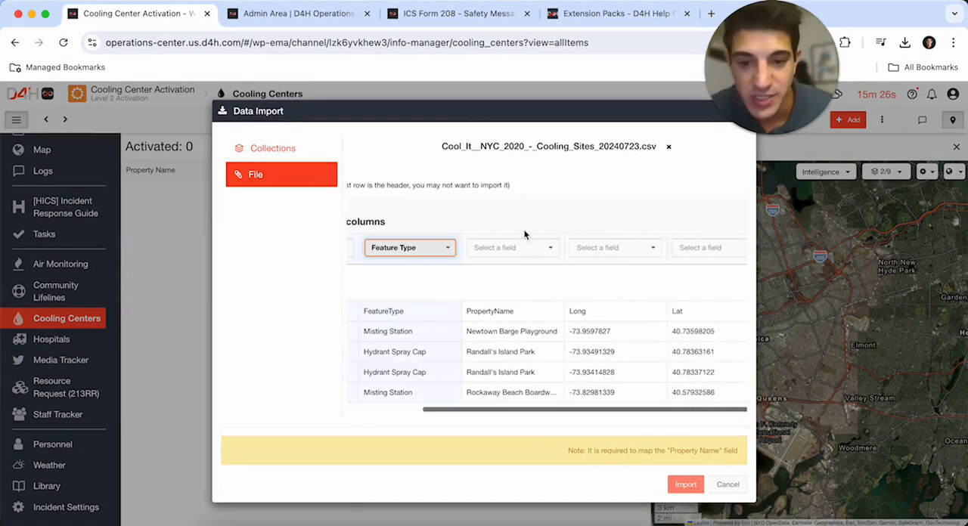
pyautogui.click(523, 248)
pyautogui.click(523, 281)
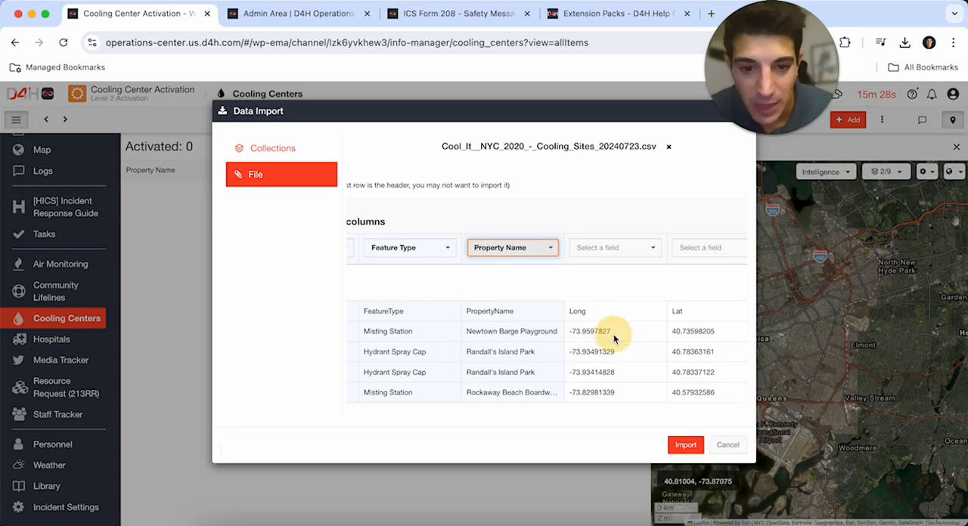
# - Map the Long column to Location (lon) and Lat to Location (lat), and import the cooling sites
pyautogui.click(619, 248)
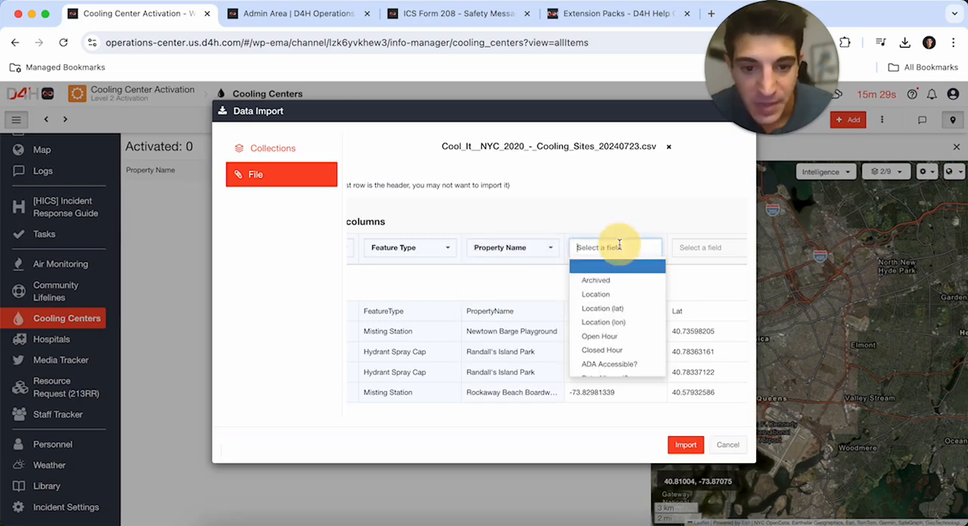
pyautogui.click(619, 314)
pyautogui.click(698, 248)
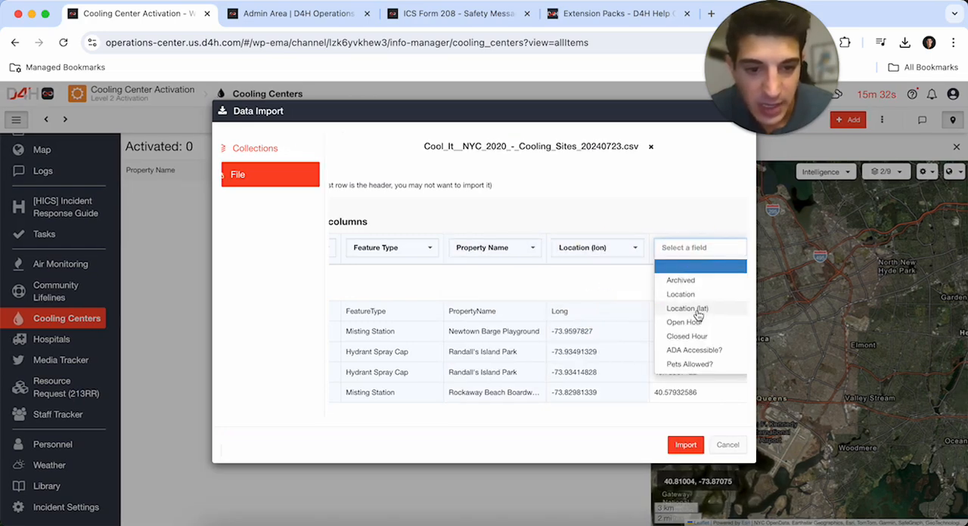
pyautogui.click(697, 309)
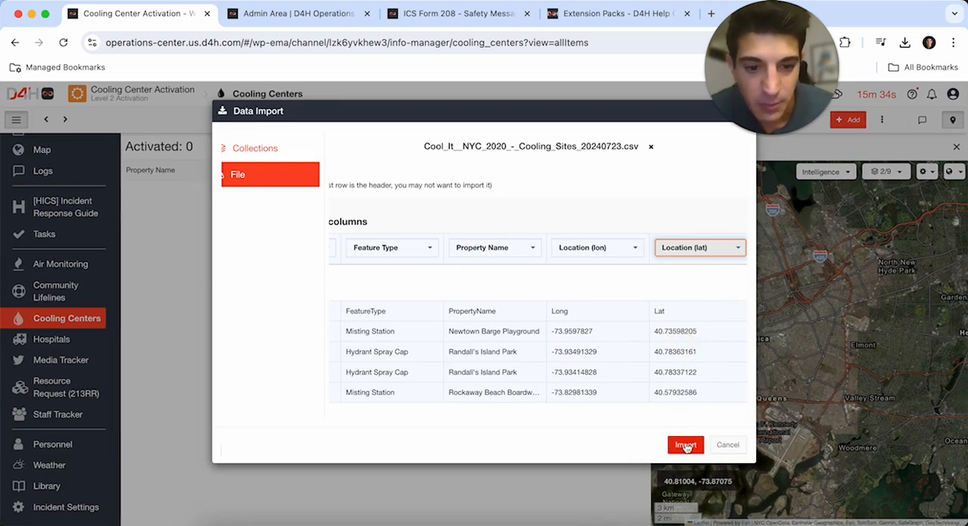
pyautogui.click(684, 444)
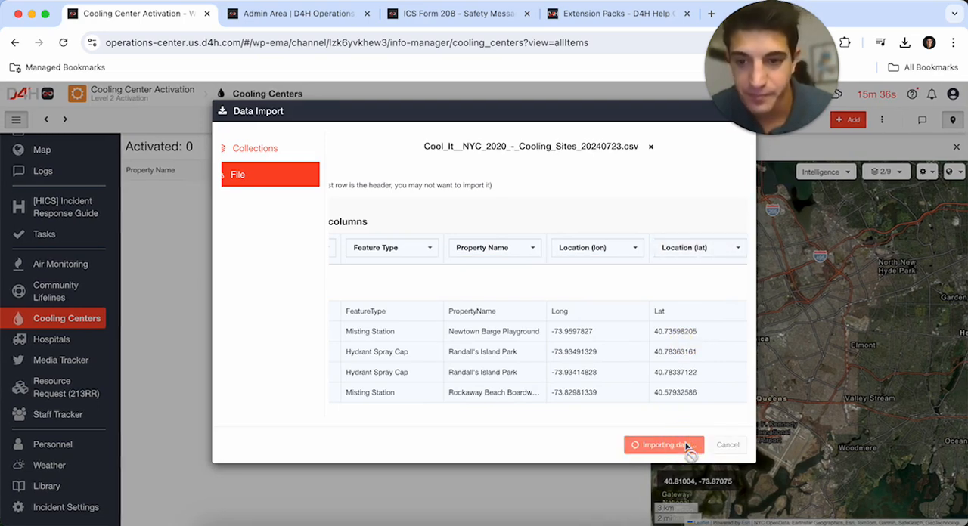
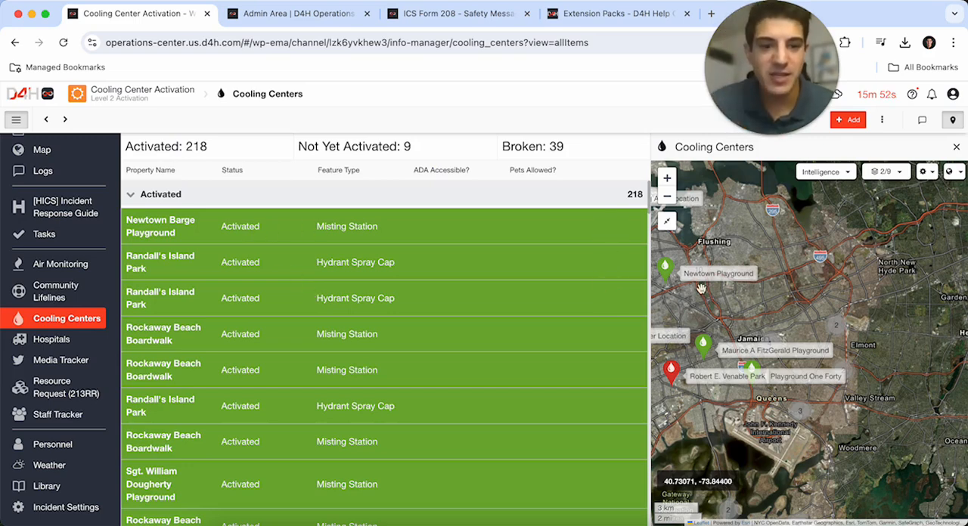
# - Examine the imported cooling sites in the Bronx on the Cooling Centers map and inspect the Bathgate Playground marker's details
pyautogui.moveTo(750, 308); pyautogui.dragTo(910, 308)
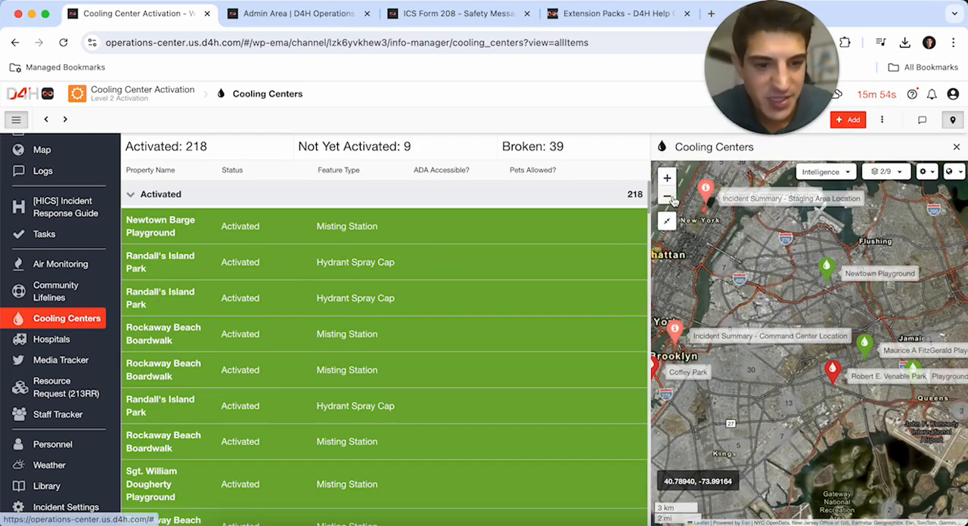
pyautogui.click(667, 197)
pyautogui.moveTo(803, 291); pyautogui.dragTo(794, 324)
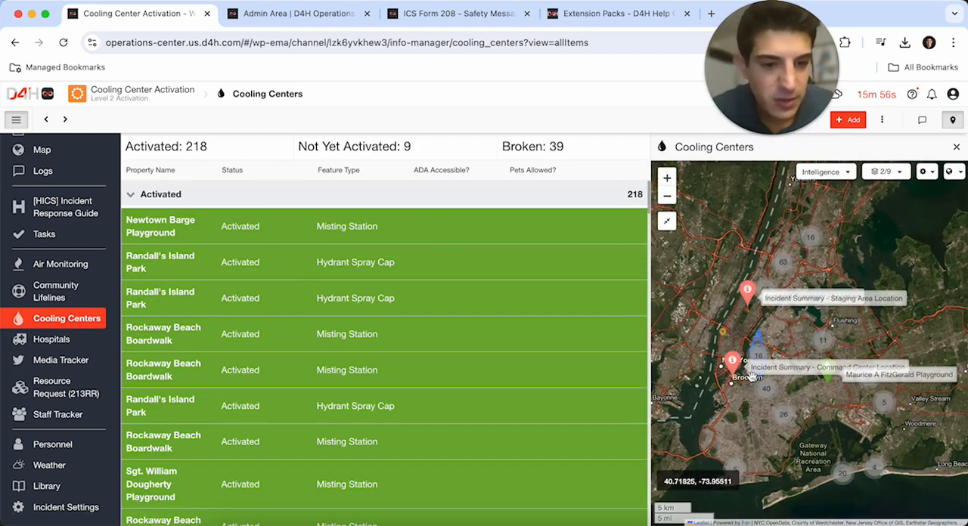
pyautogui.click(787, 272)
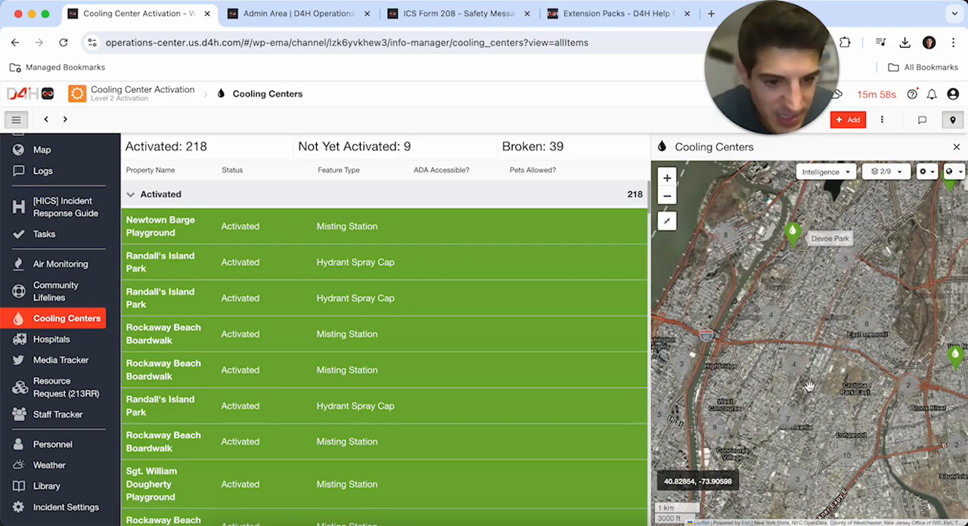
pyautogui.click(805, 344)
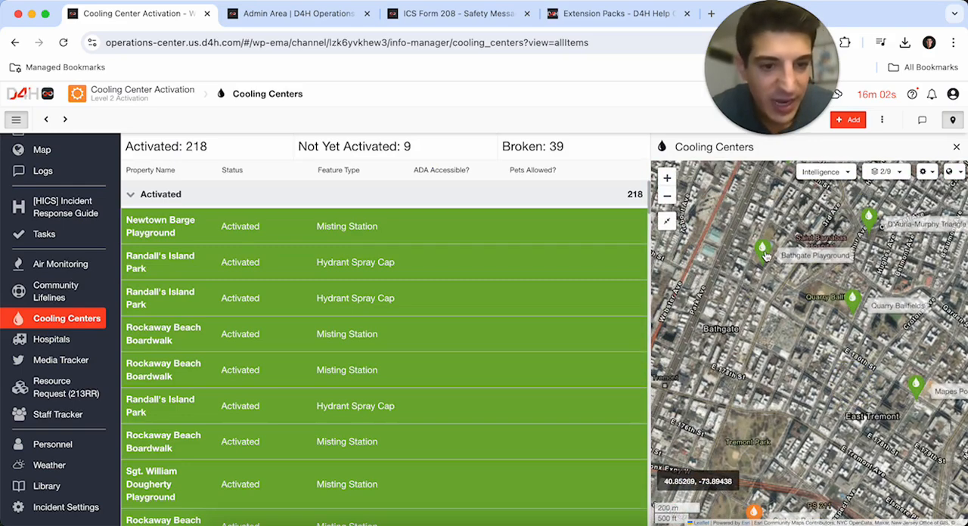
pyautogui.click(764, 252)
pyautogui.click(773, 297)
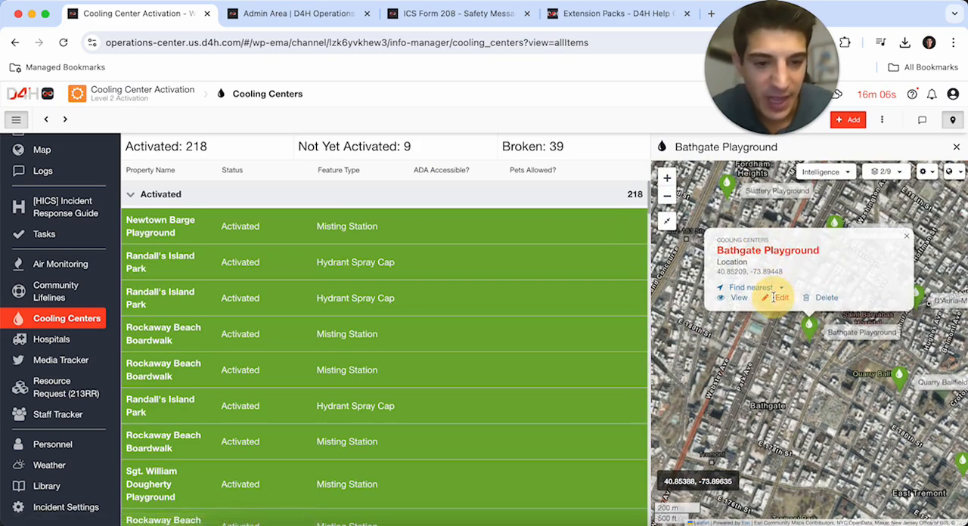
pyautogui.click(813, 190)
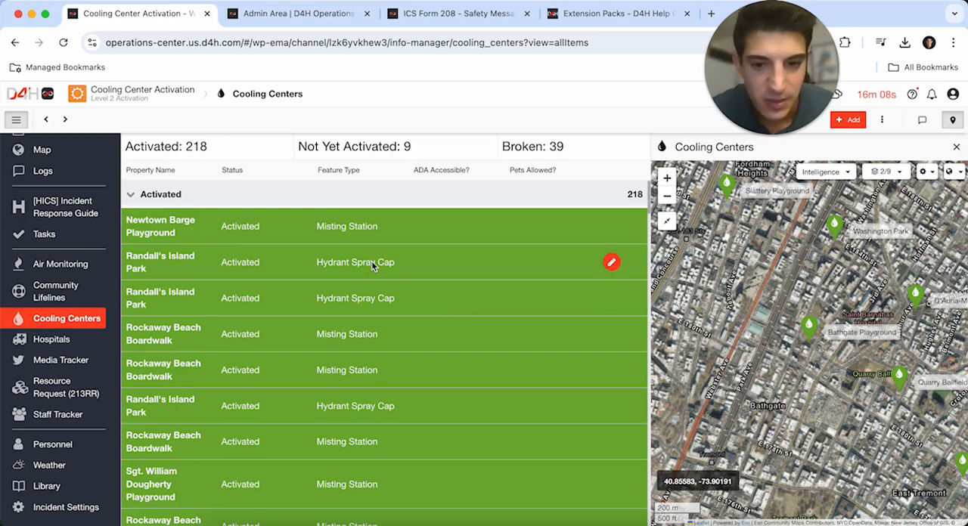
# - Open the Newtown Barge Playground record and set its open hour to 16:00:00 and closed hour to 22:00:00
pyautogui.click(437, 234)
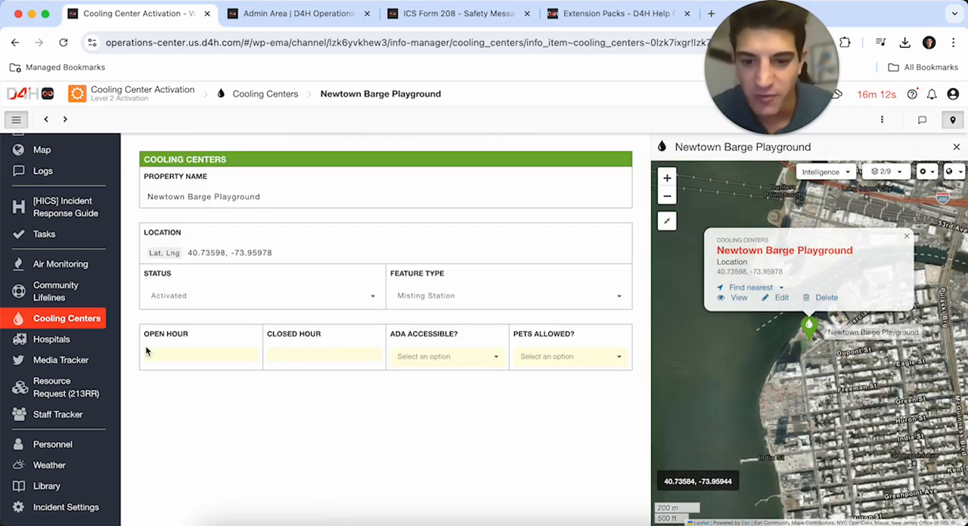
pyautogui.click(201, 355)
pyautogui.write('16:00:00')
pyautogui.press('Return')
pyautogui.click(325, 356)
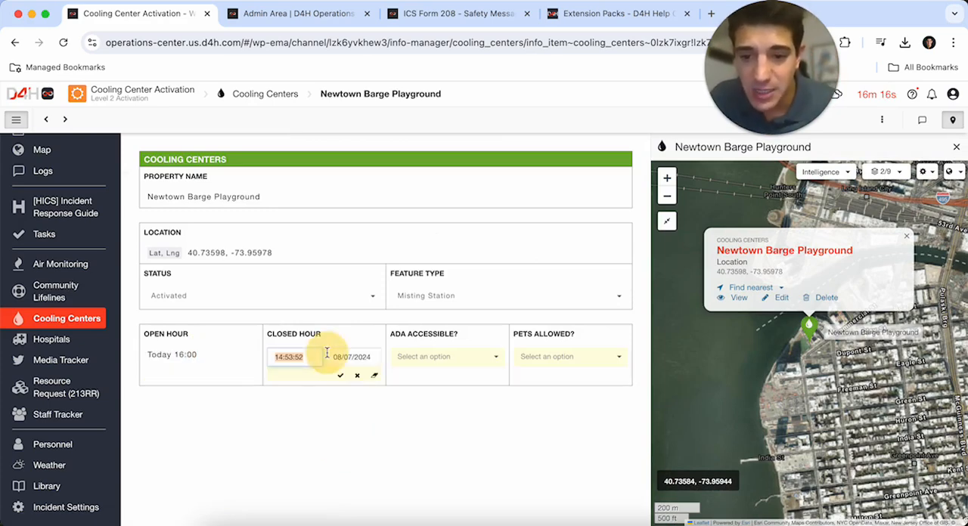
pyautogui.write('220000')
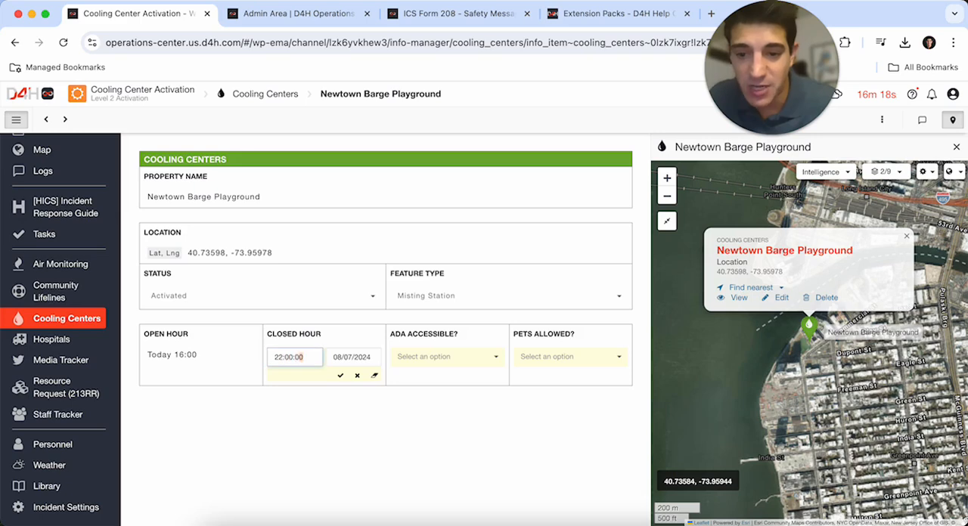
pyautogui.click(339, 375)
# - Set both ADA Accessible and Pets Allowed to Yes for Newtown Barge Playground and return to the Cooling Centers list
pyautogui.click(428, 361)
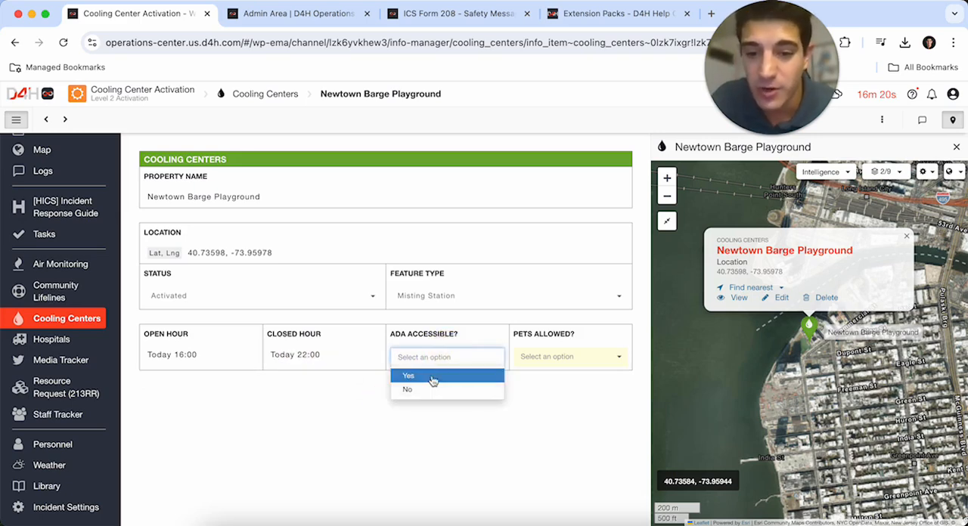
pyautogui.click(425, 376)
pyautogui.click(555, 358)
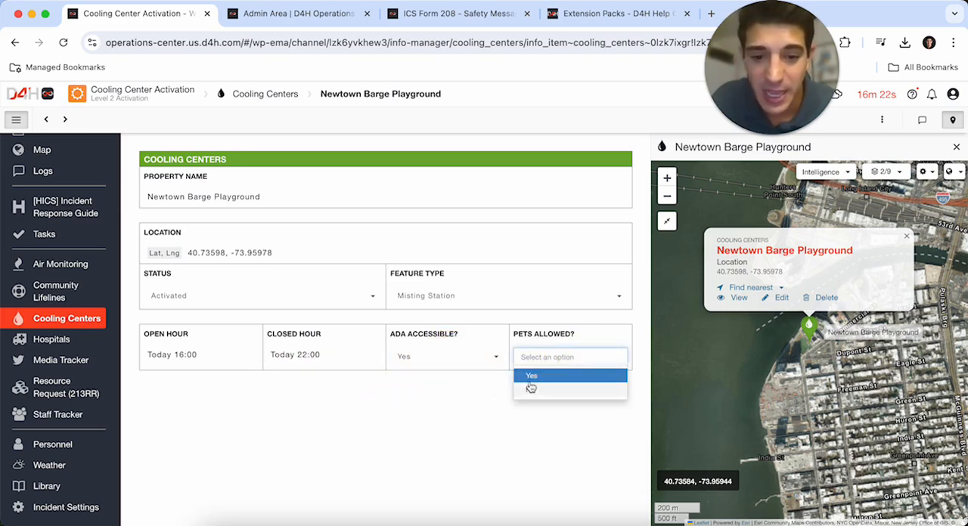
pyautogui.click(529, 375)
pyautogui.click(76, 320)
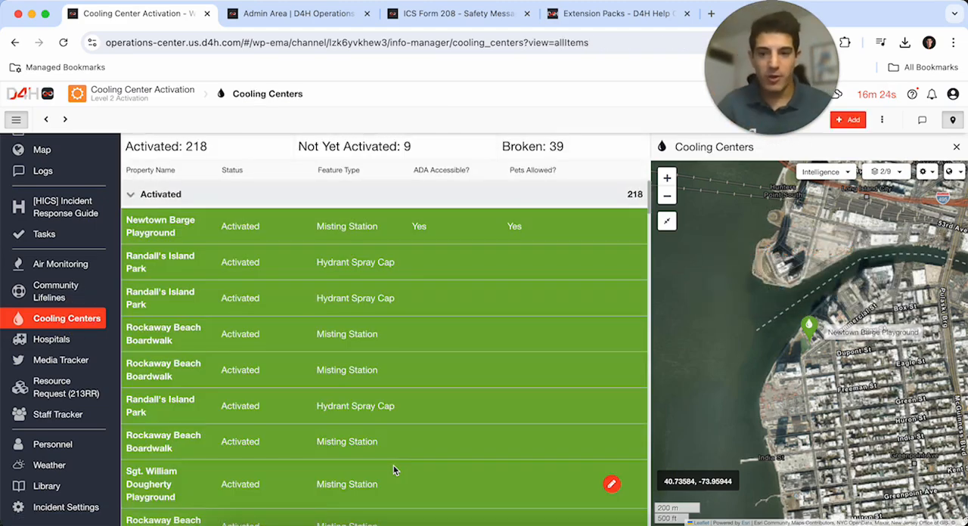
# - Review the cooling site markers across New York, then open the full incident map and examine the Brooklyn cluster
pyautogui.click(666, 196)
pyautogui.click(667, 196)
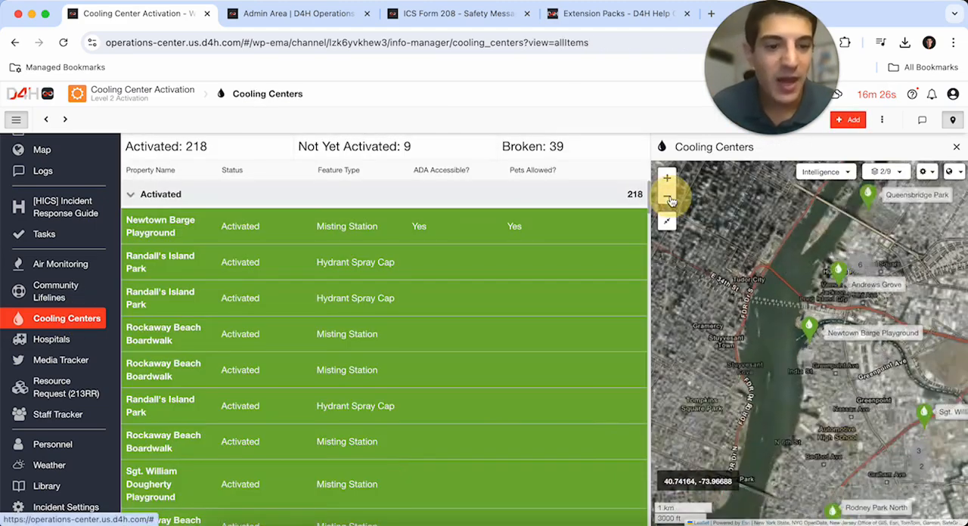
pyautogui.moveTo(862, 333); pyautogui.dragTo(759, 331)
pyautogui.click(667, 197)
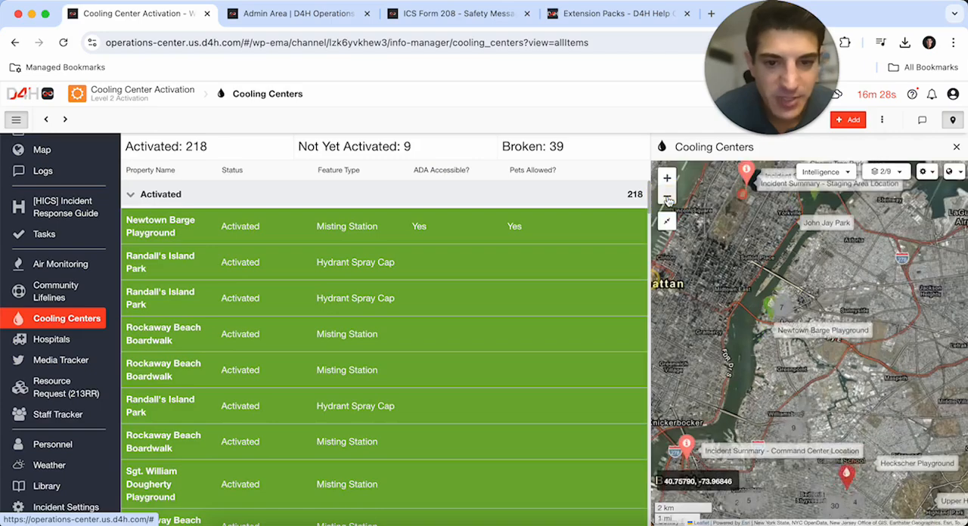
pyautogui.click(667, 197)
pyautogui.moveTo(853, 402); pyautogui.dragTo(778, 434)
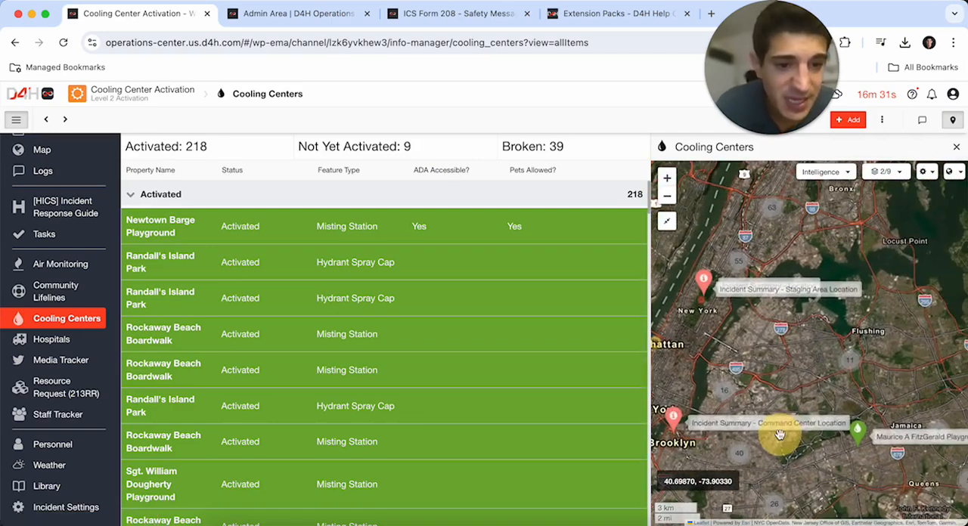
pyautogui.click(64, 149)
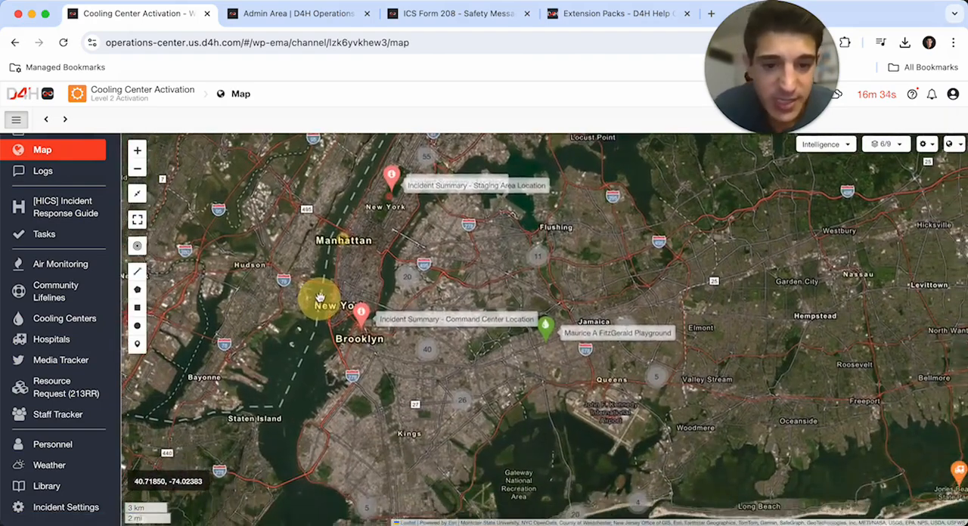
pyautogui.moveTo(546, 376); pyautogui.dragTo(554, 283)
pyautogui.click(440, 258)
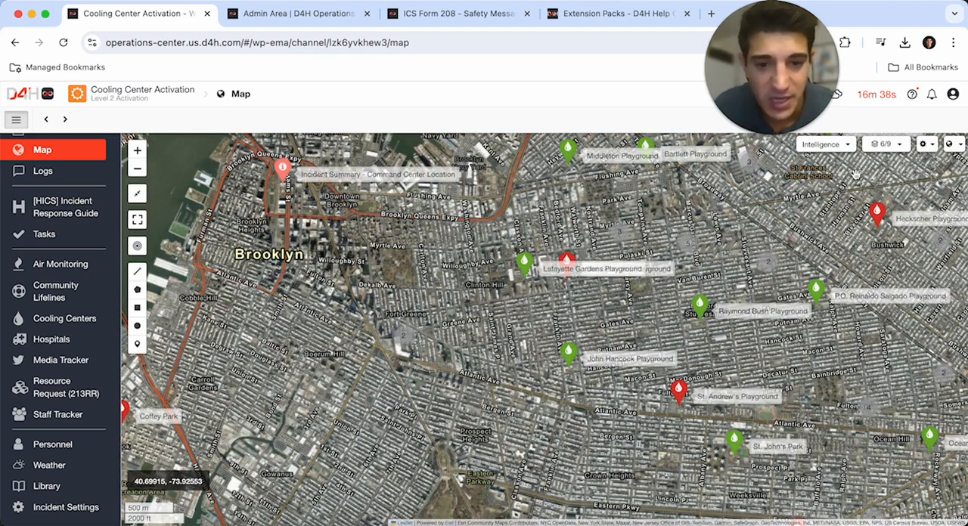
# - Switch the incident map's basemap to Esri Dark Gray and expand a marker cluster in the Bedford-Stuyvesant area
pyautogui.click(955, 143)
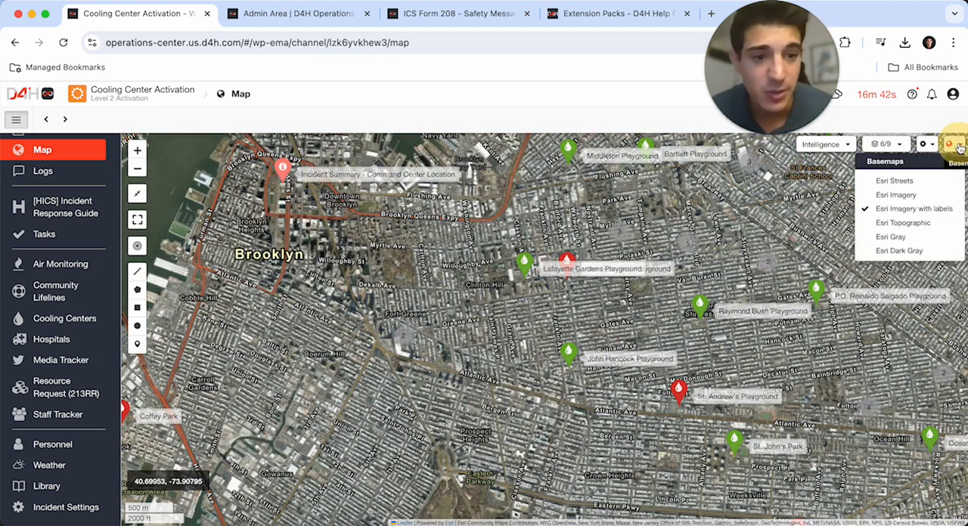
pyautogui.click(900, 250)
pyautogui.click(617, 229)
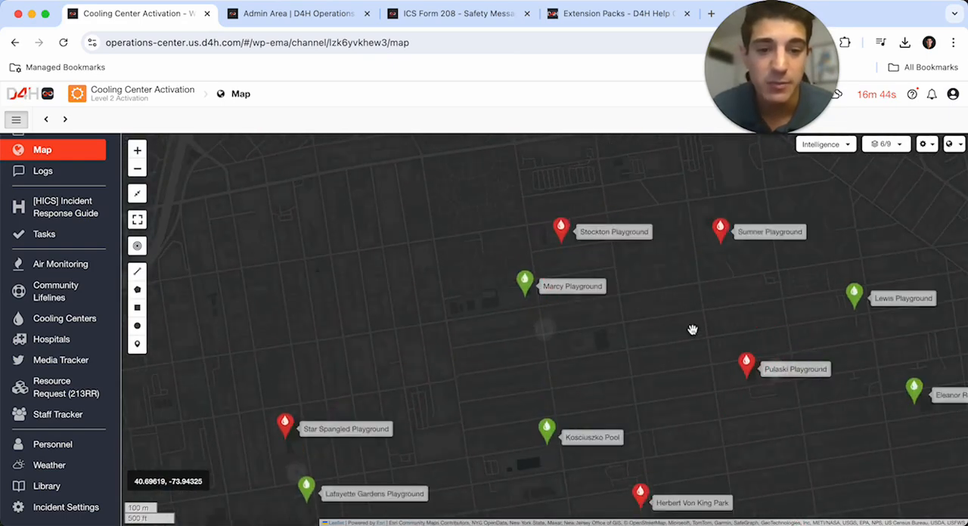
pyautogui.moveTo(583, 312); pyautogui.dragTo(558, 223)
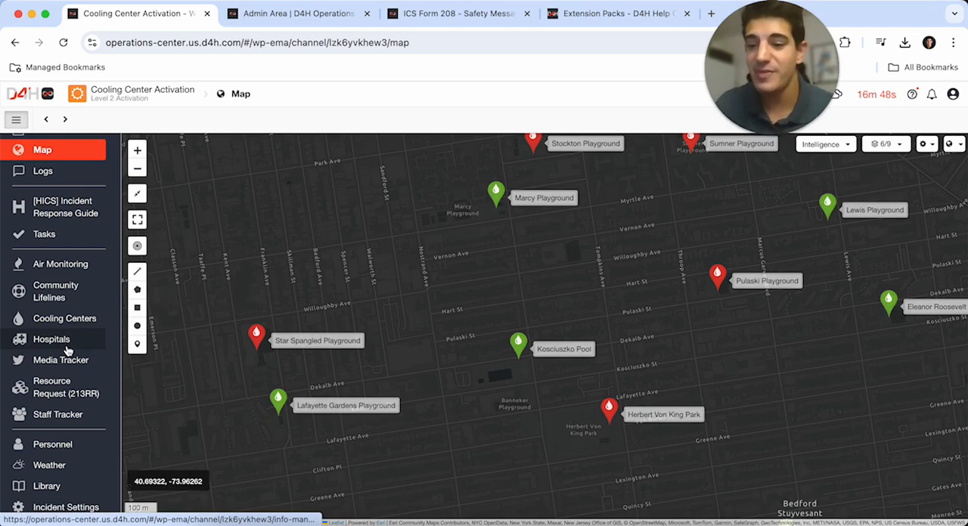
# - Open the Incident Commander task list and assign "Ensure welfare and safety of incident personnel" to the Incident Commander role
pyautogui.scroll(3, 61, 302)
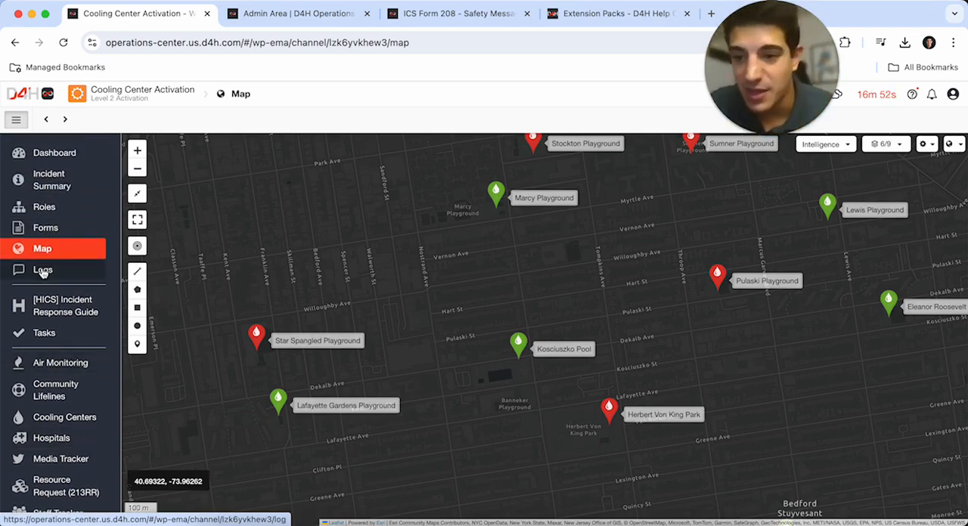
pyautogui.click(45, 333)
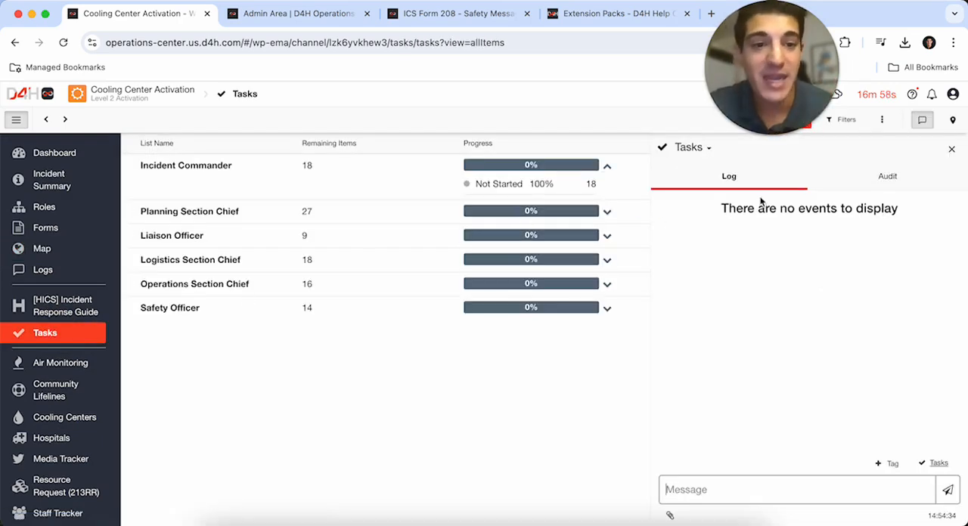
pyautogui.click(258, 194)
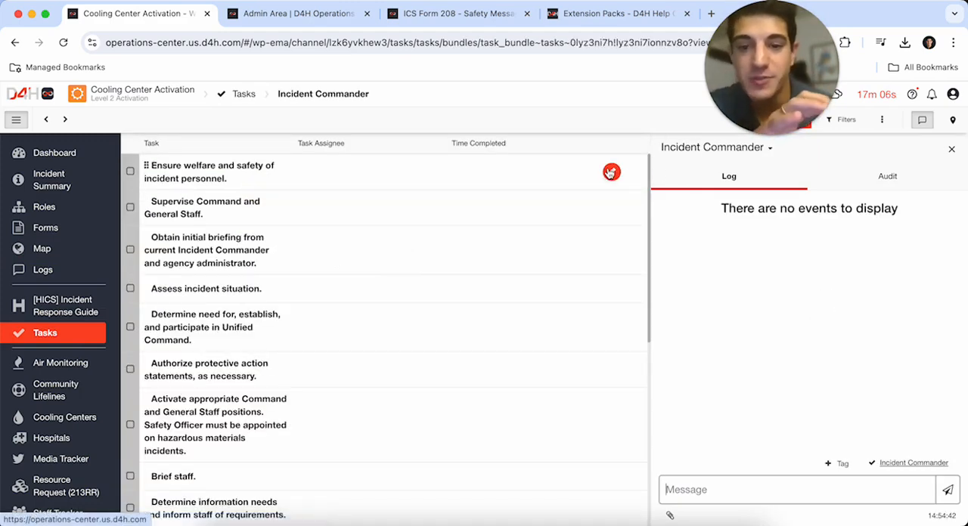
pyautogui.click(551, 178)
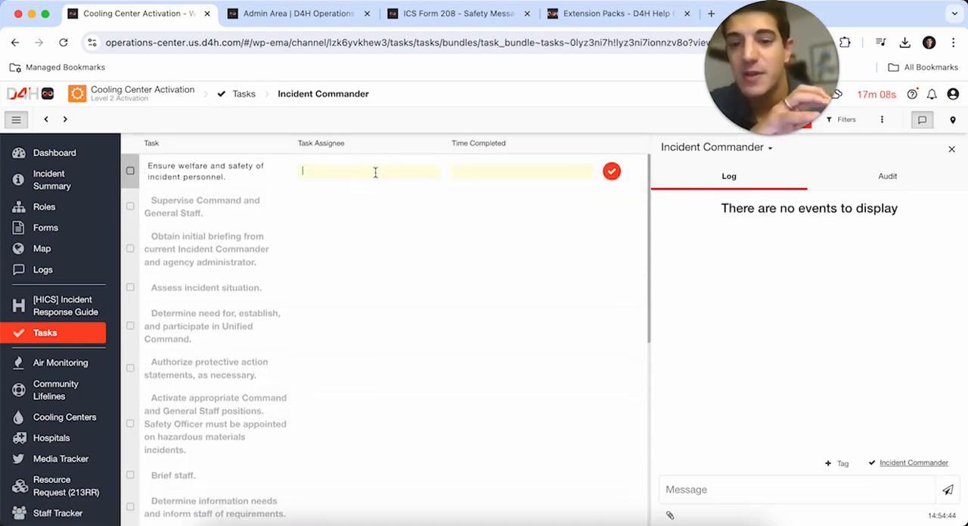
pyautogui.click(375, 173)
pyautogui.write('Wi')
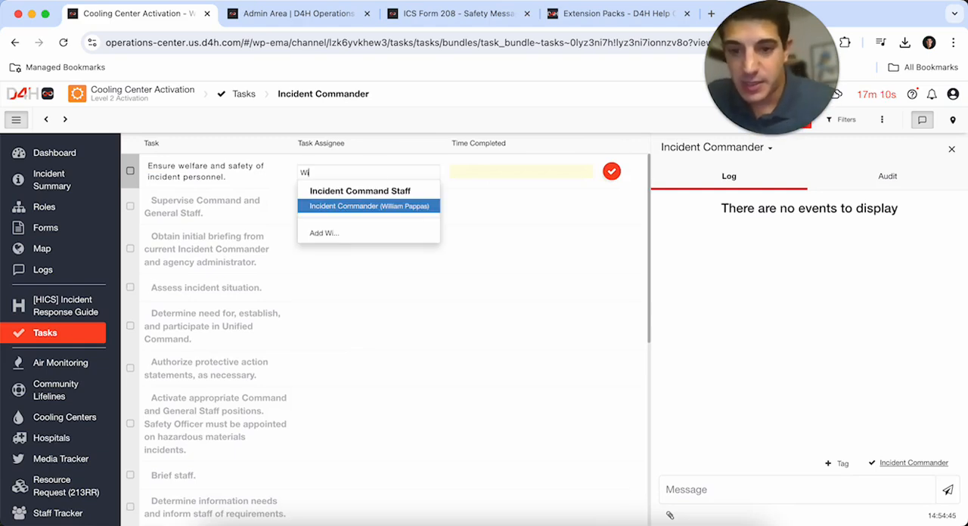
pyautogui.click(384, 207)
pyautogui.click(611, 171)
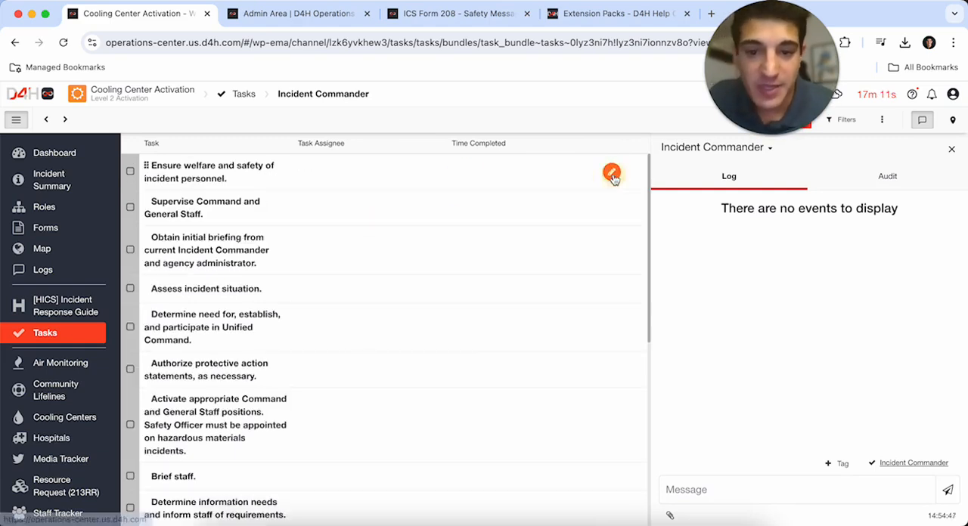
# - Mark the first and third Incident Commander tasks In Progress and the second Complete, and return to the task lists overview
pyautogui.click(130, 171)
pyautogui.click(160, 204)
pyautogui.click(130, 207)
pyautogui.click(166, 253)
pyautogui.click(130, 249)
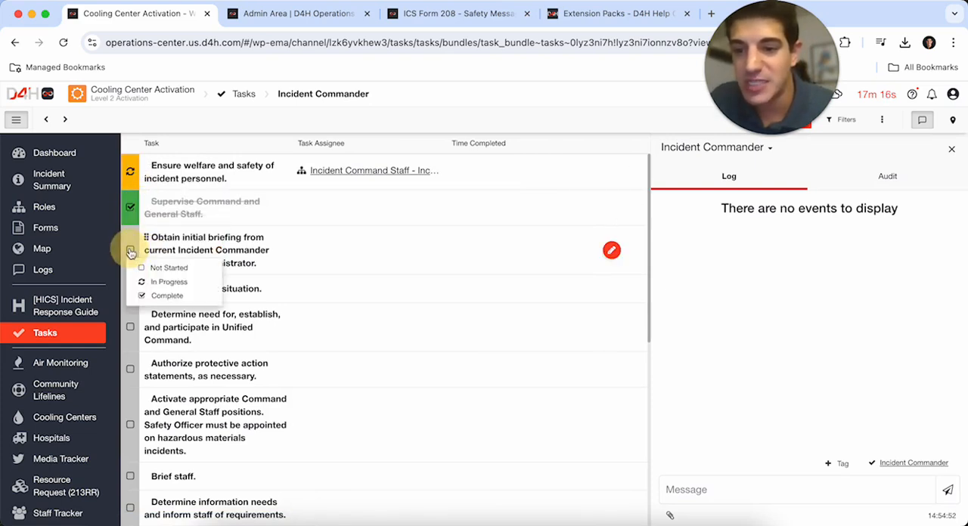
pyautogui.click(161, 285)
pyautogui.click(74, 333)
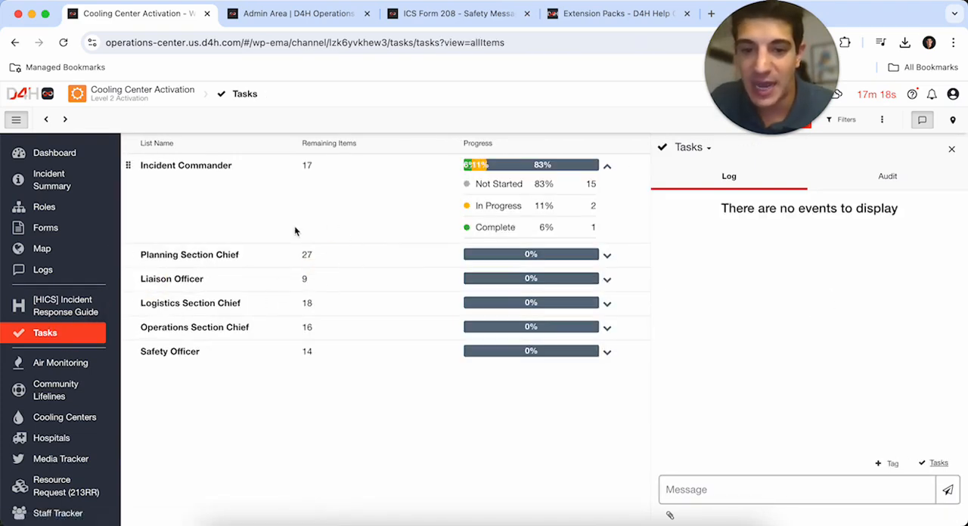
# - Review the Utility Failure - Immediate Response (0 - 2 hours) checklist in the [HICS] Incident Response Guide
pyautogui.click(65, 309)
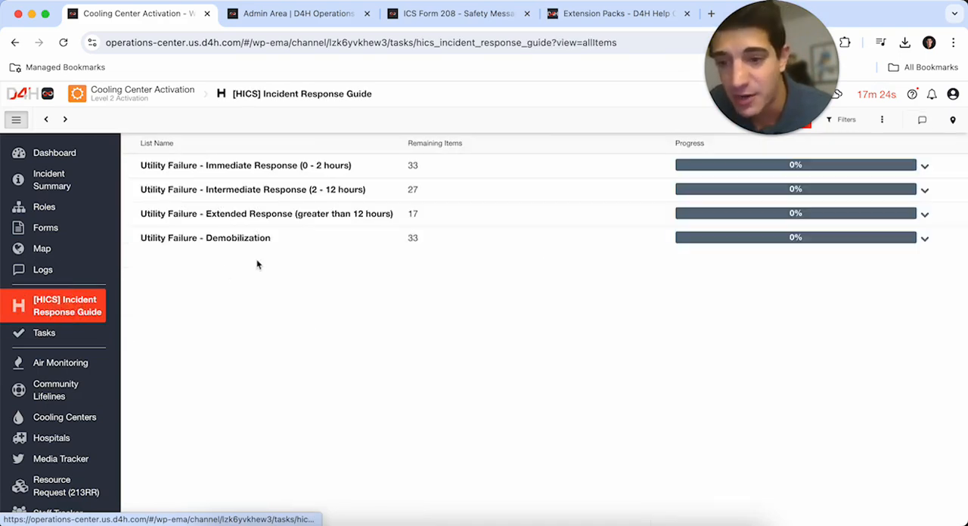
pyautogui.click(346, 166)
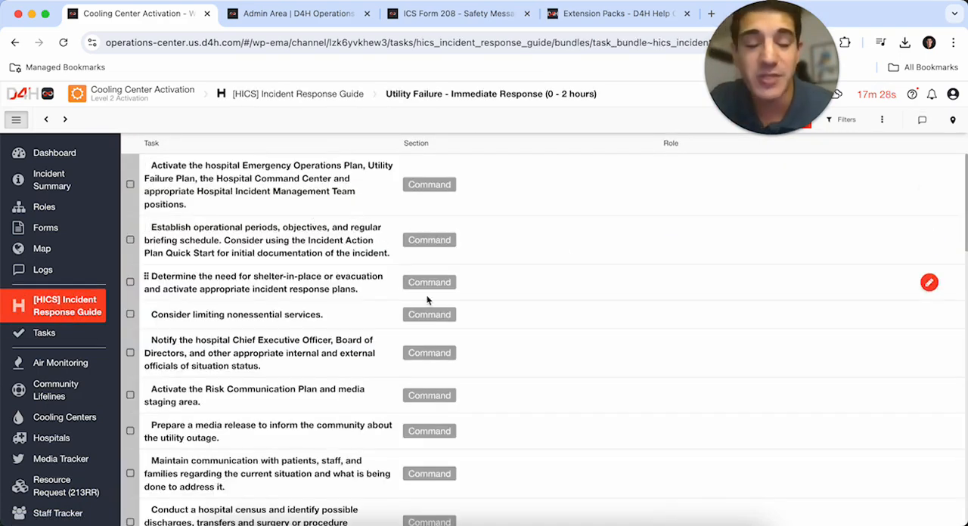
pyautogui.scroll(-15, 489, 369)
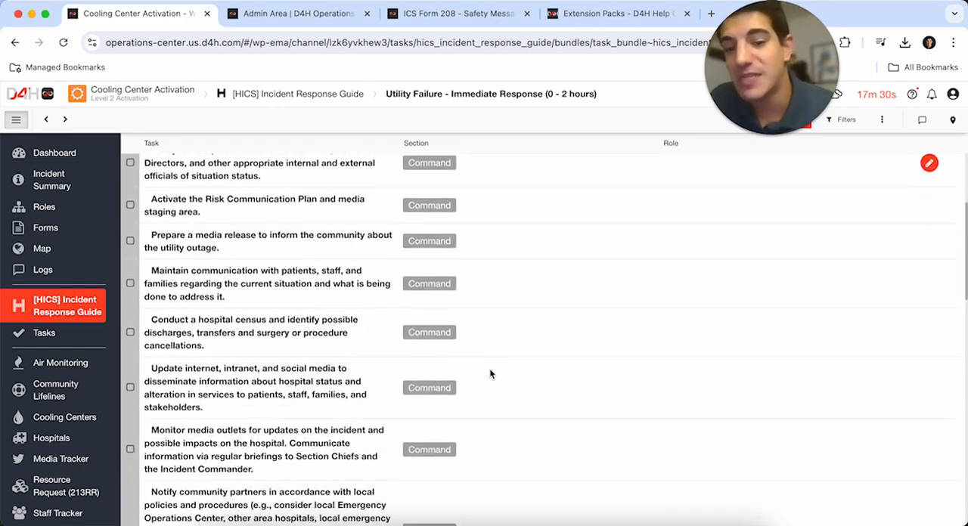
pyautogui.scroll(15, 490, 370)
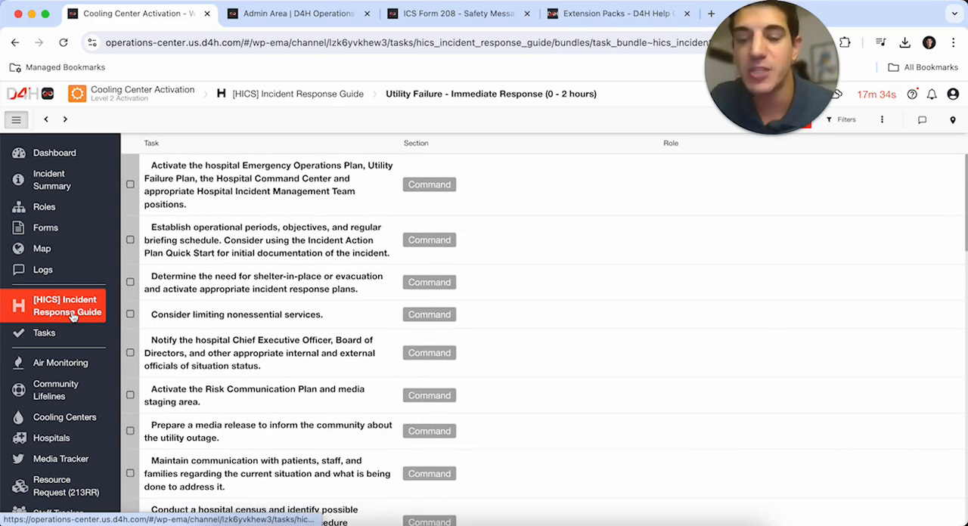
# - Review the incident log, open the Northwell Health record linked from its entry, and return to the log
pyautogui.click(55, 272)
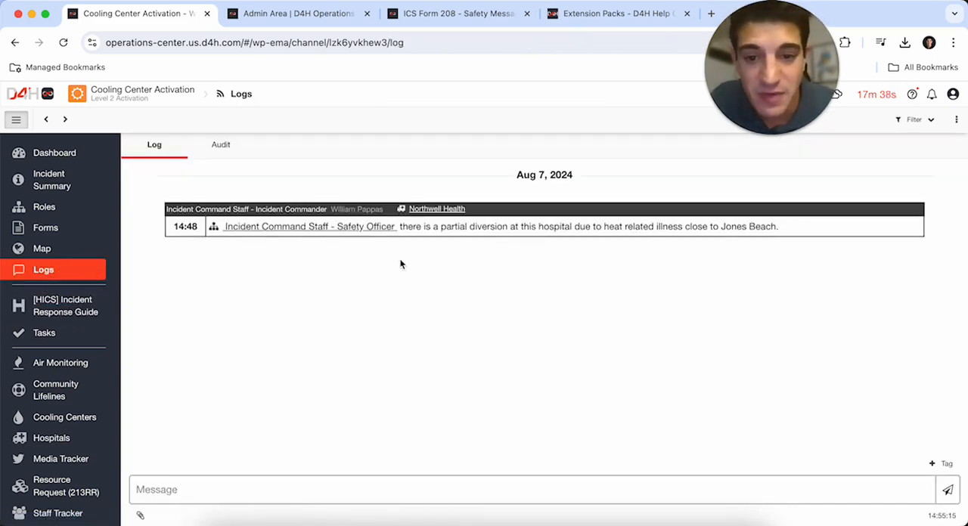
pyautogui.click(436, 210)
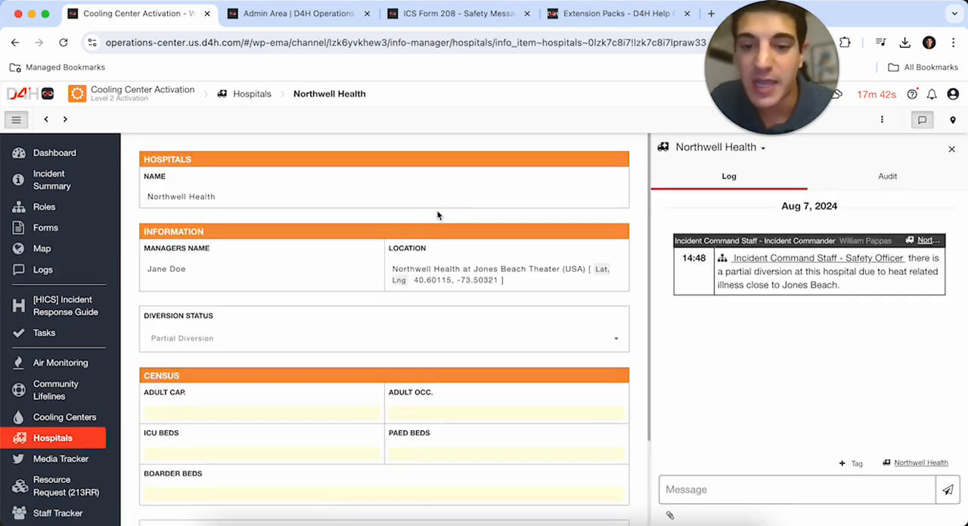
pyautogui.click(61, 269)
pyautogui.scroll(-3, 63, 340)
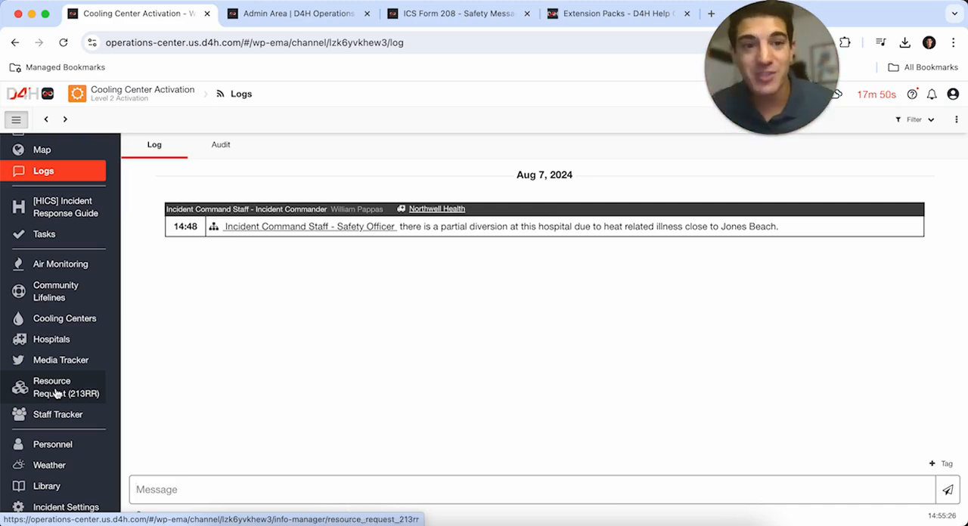
# - From the weather forecast page, post the current weather for Central Park Medical Unit to the incident log and open the log
pyautogui.click(53, 466)
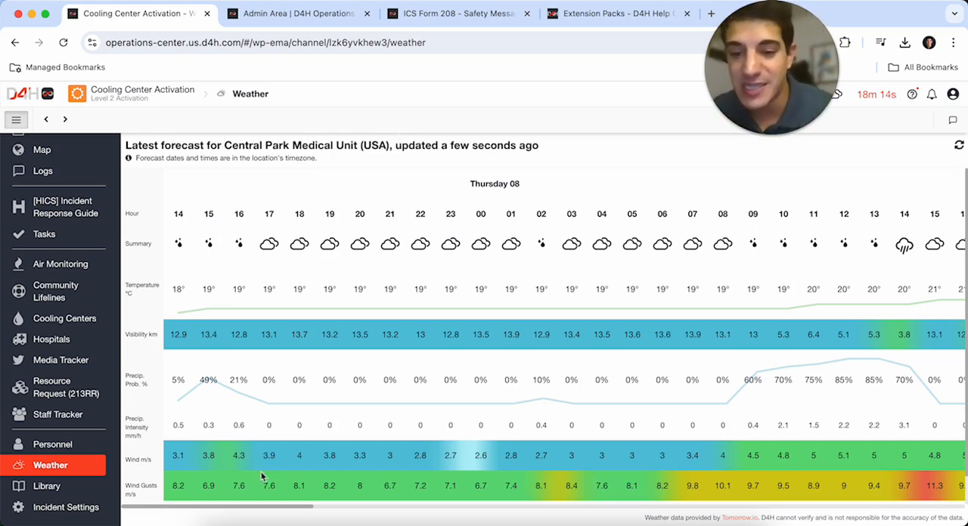
pyautogui.moveTo(288, 507); pyautogui.dragTo(259, 499)
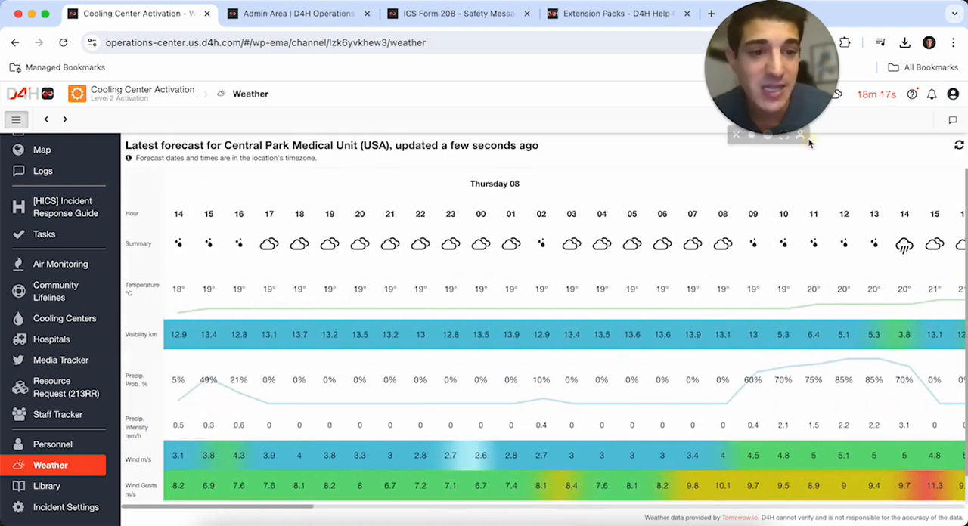
pyautogui.moveTo(791, 96); pyautogui.dragTo(708, 133)
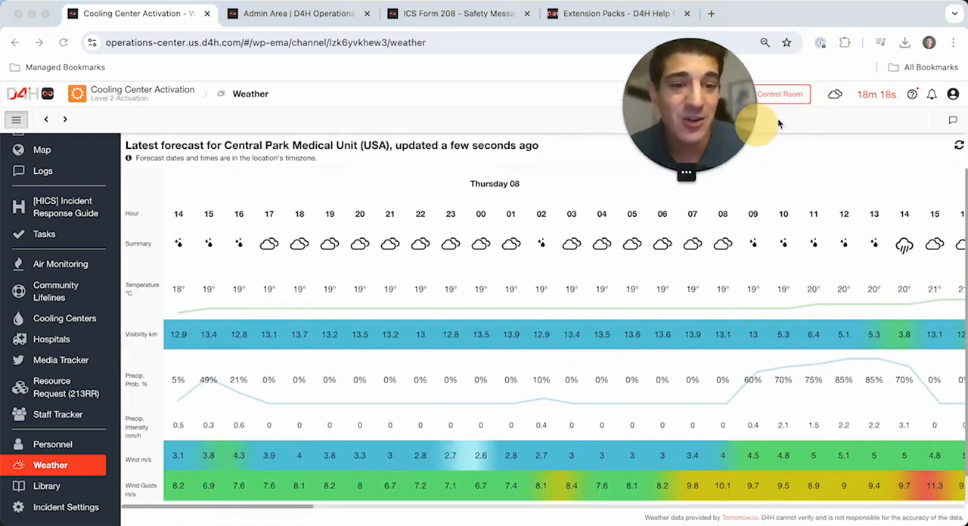
pyautogui.click(834, 95)
pyautogui.click(731, 452)
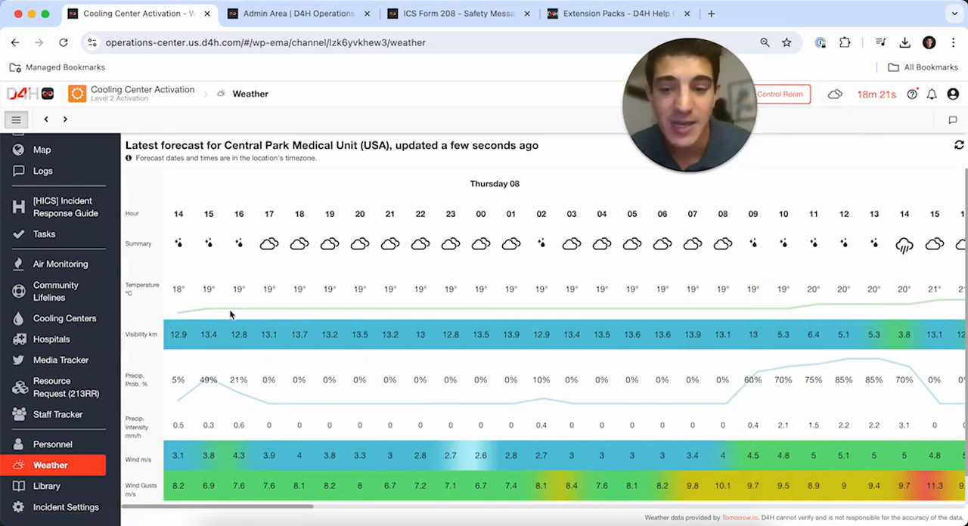
pyautogui.scroll(2, 53, 302)
pyautogui.click(43, 270)
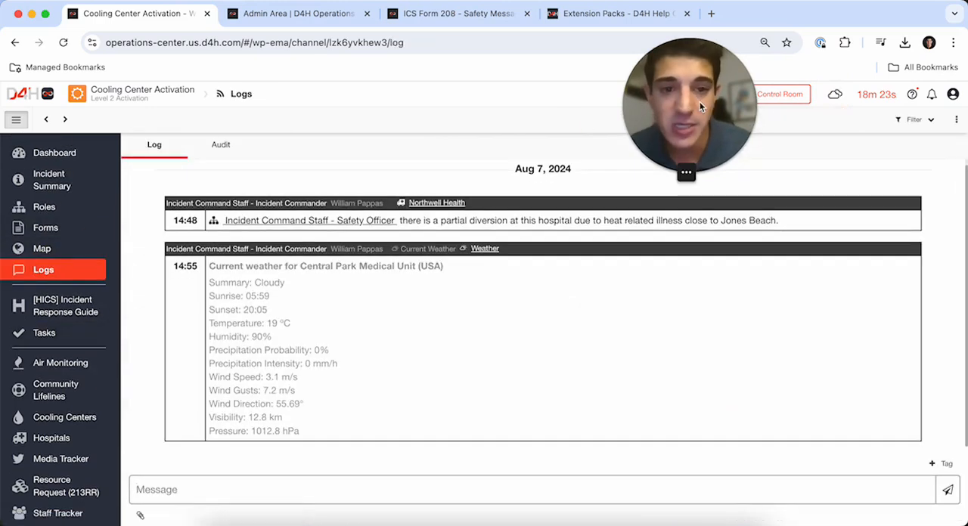
pyautogui.moveTo(700, 102); pyautogui.dragTo(802, 100)
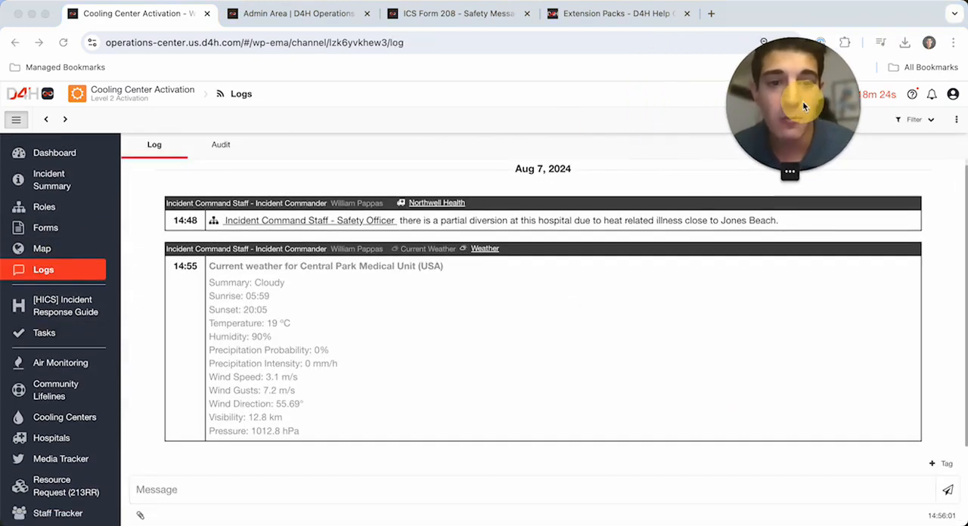
# - Configure the incident dashboard to hide the Personnel, All Tasks and My [HICS] Incident Response Guide widgets
pyautogui.click(63, 155)
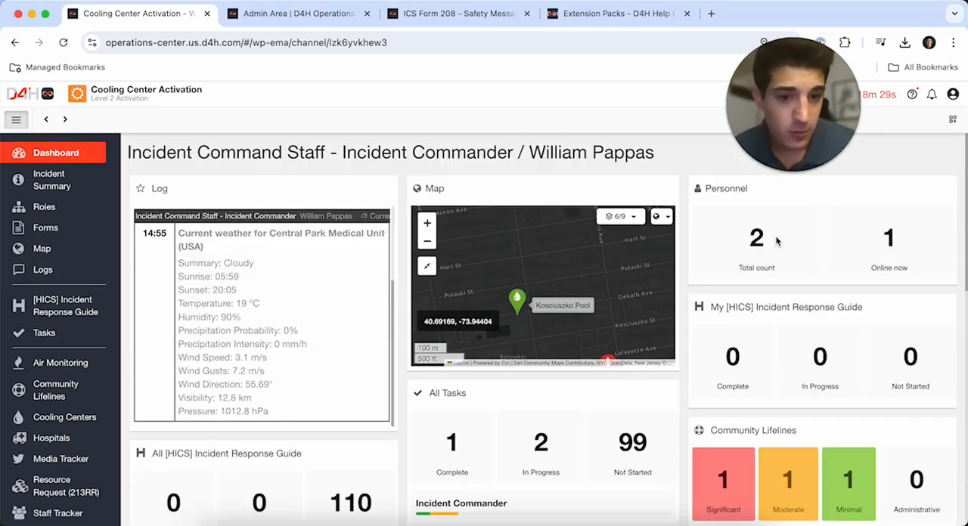
pyautogui.click(952, 119)
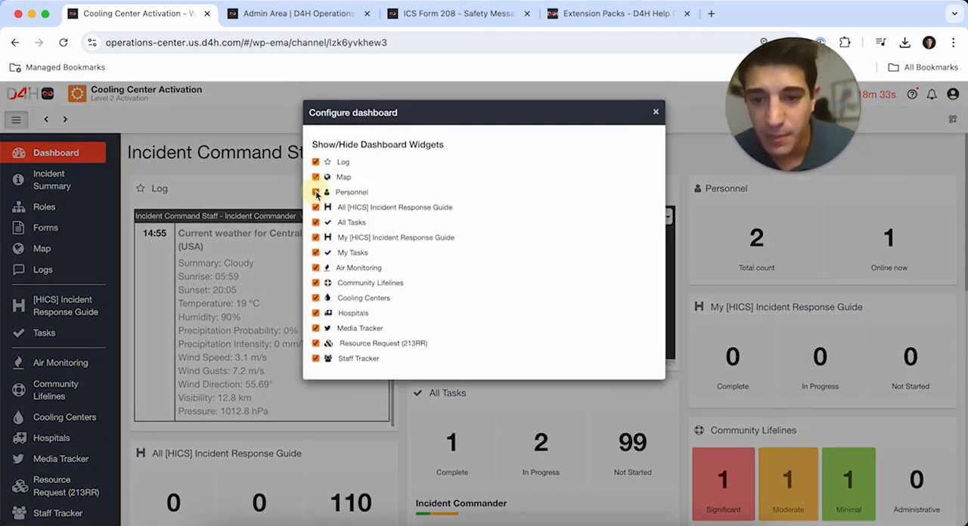
pyautogui.click(315, 192)
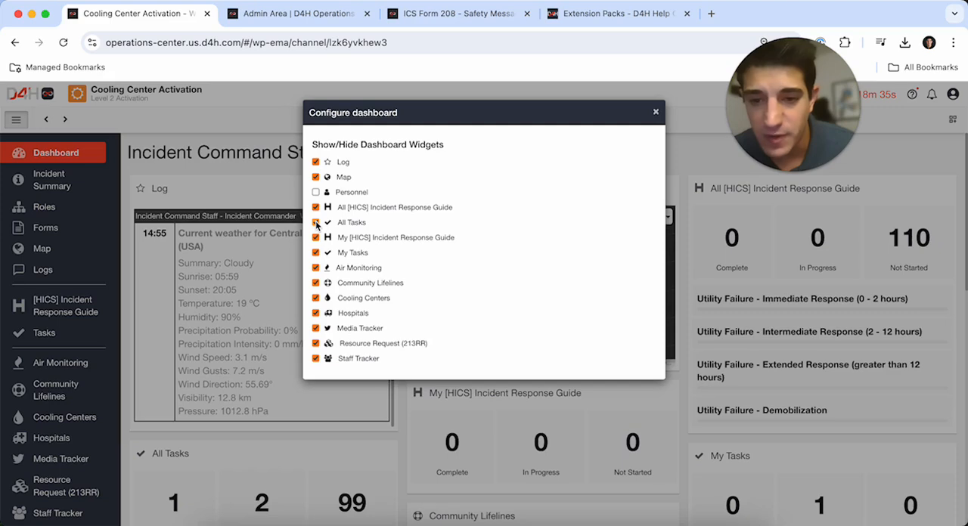
pyautogui.click(315, 238)
pyautogui.click(315, 223)
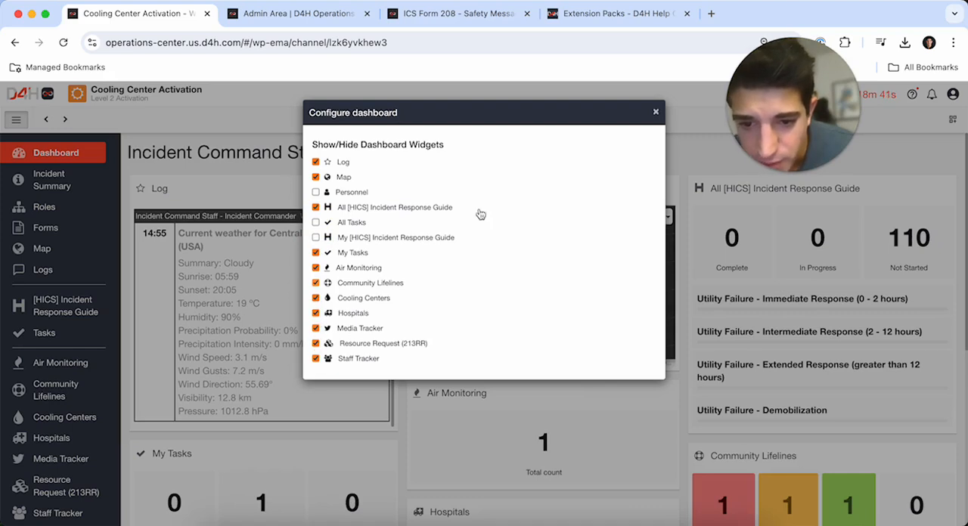
pyautogui.click(655, 112)
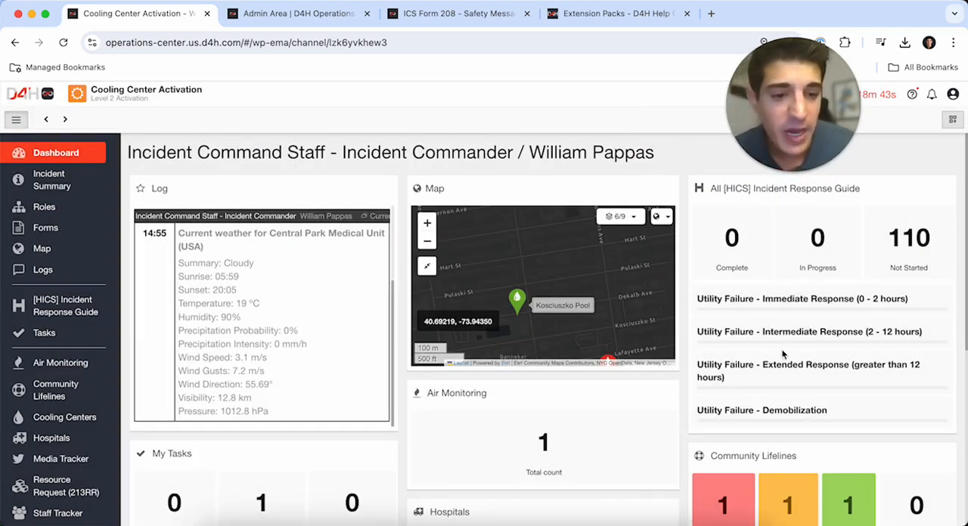
# - Review the remaining dashboard widgets, open the Cooling Centers board from its widget, and return to the dashboard
pyautogui.scroll(-3, 568, 405)
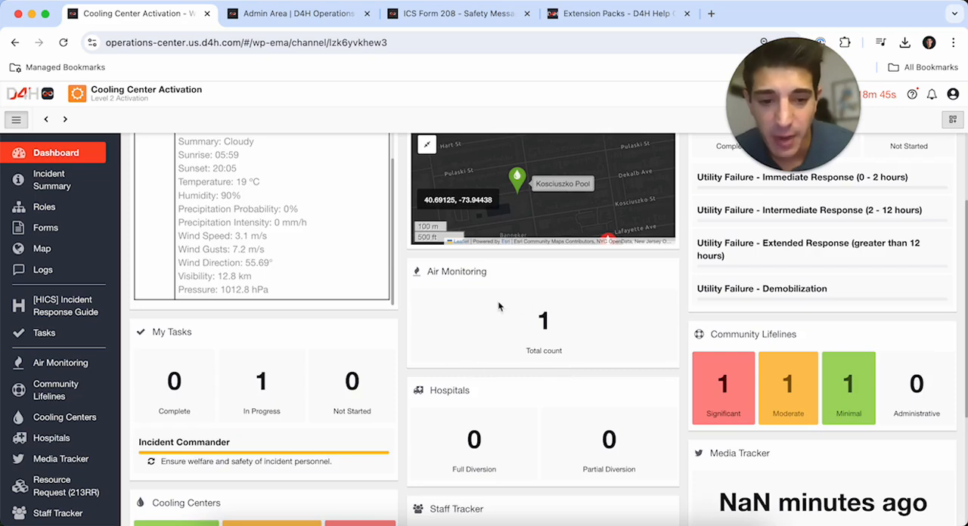
pyautogui.scroll(-4, 503, 302)
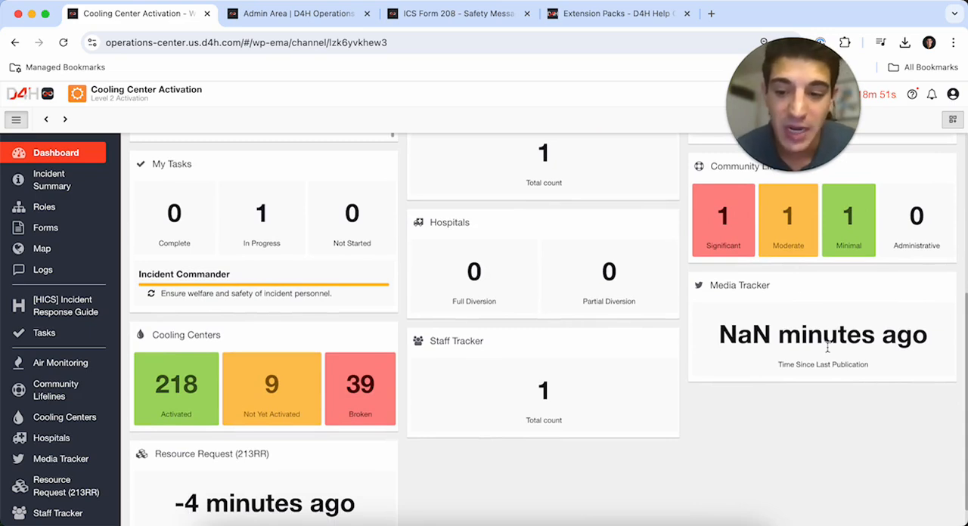
pyautogui.scroll(-1, 357, 445)
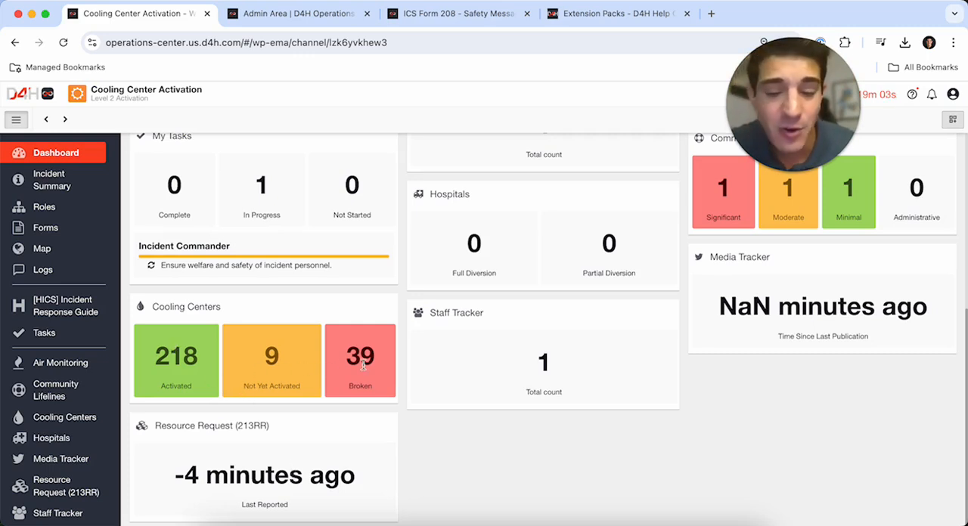
pyautogui.click(202, 311)
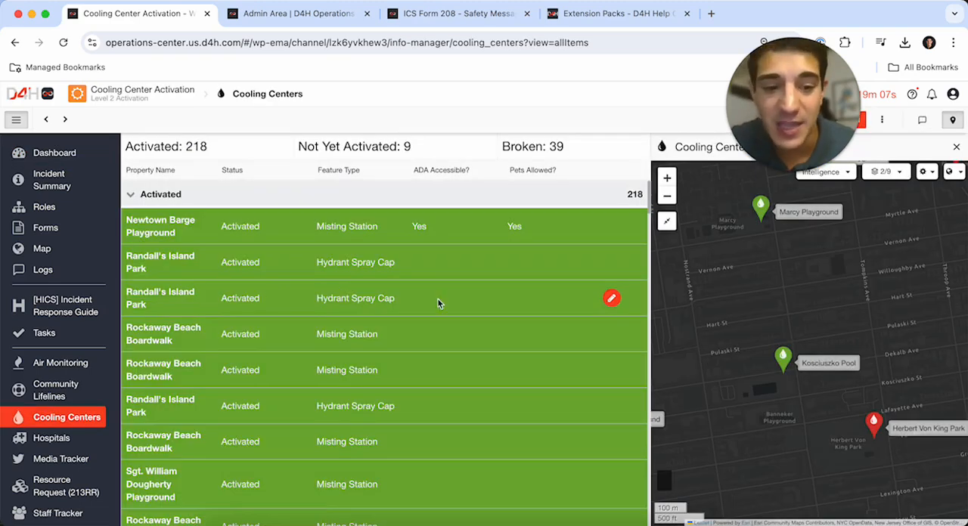
pyautogui.click(54, 155)
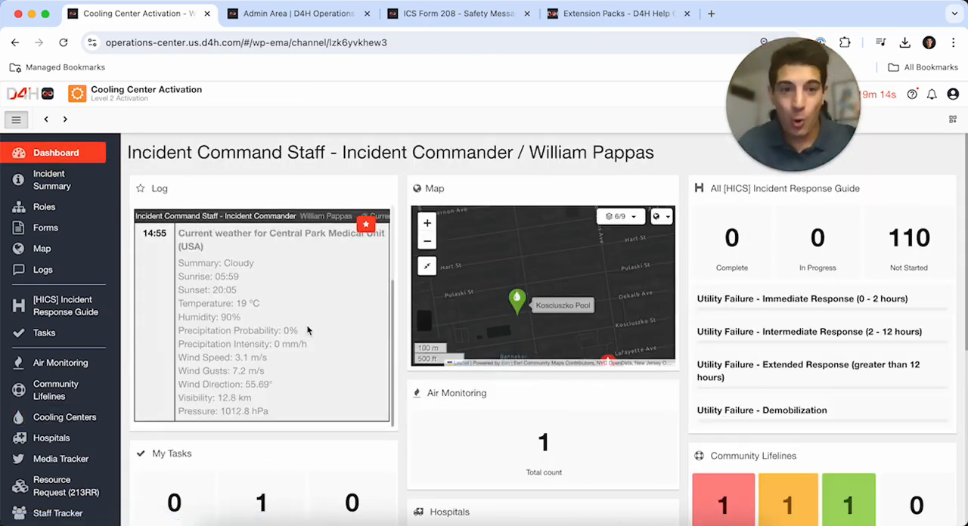